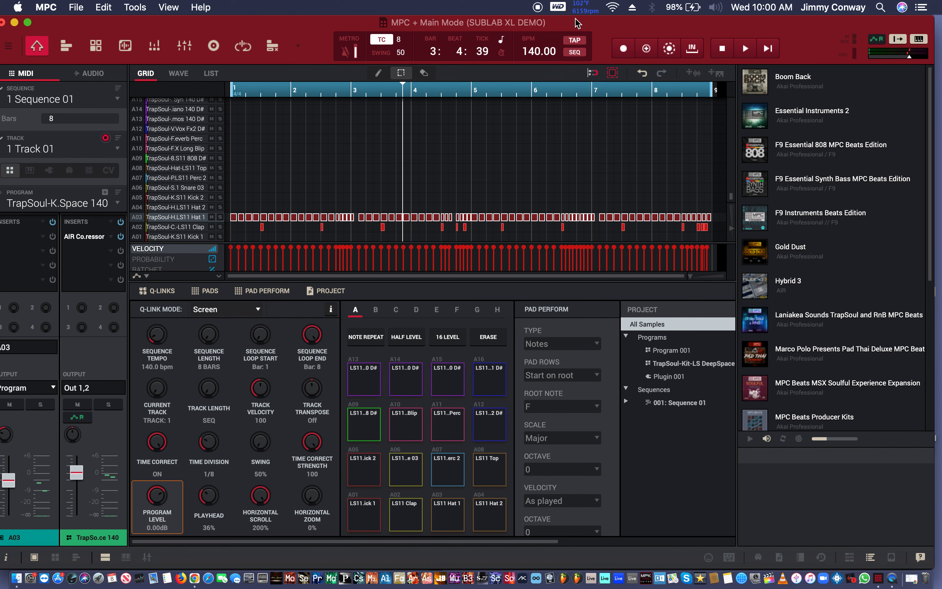
# Play back the drum sequence on Track 01, then stop playback.
pyautogui.press('space')
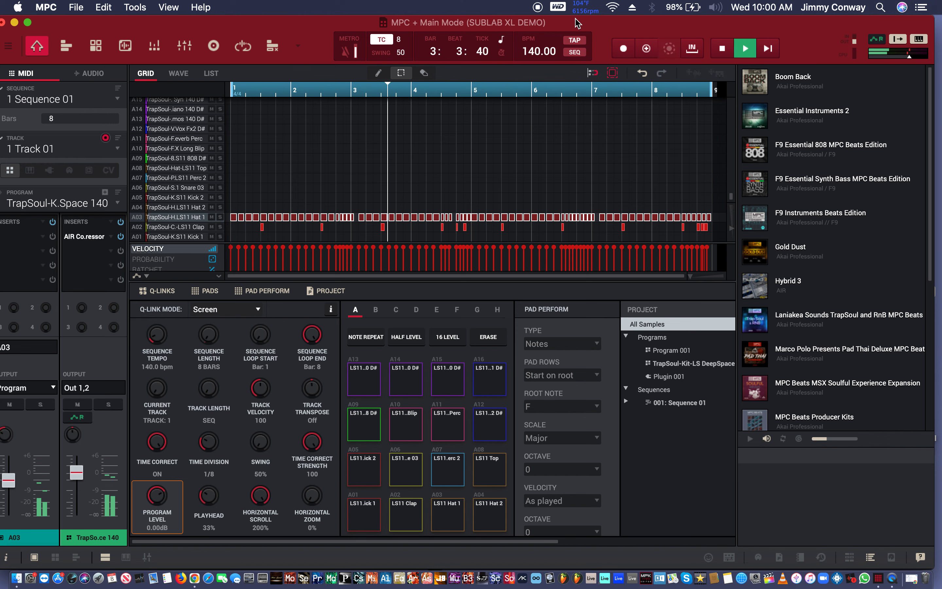
pyautogui.press('space')
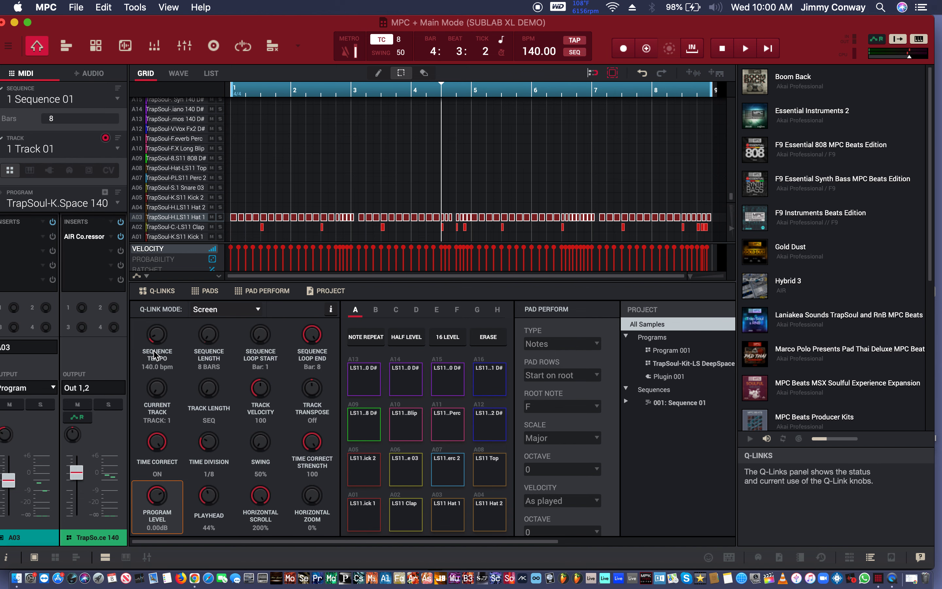
# Load the FutureAudioWorkshop VST SubLabXL as the plugin program on Track 02 and open its editor window.
pyautogui.press('Down')
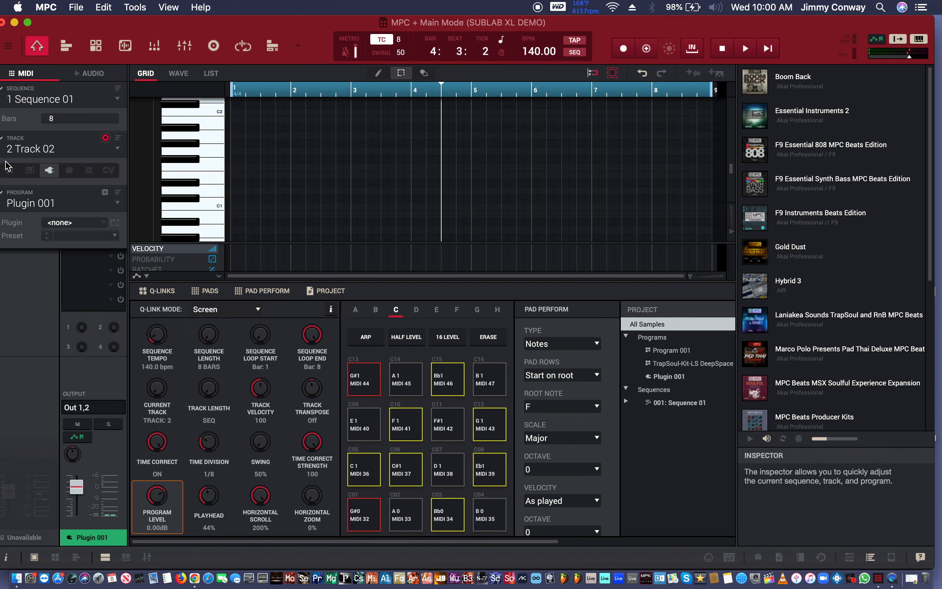
pyautogui.click(47, 174)
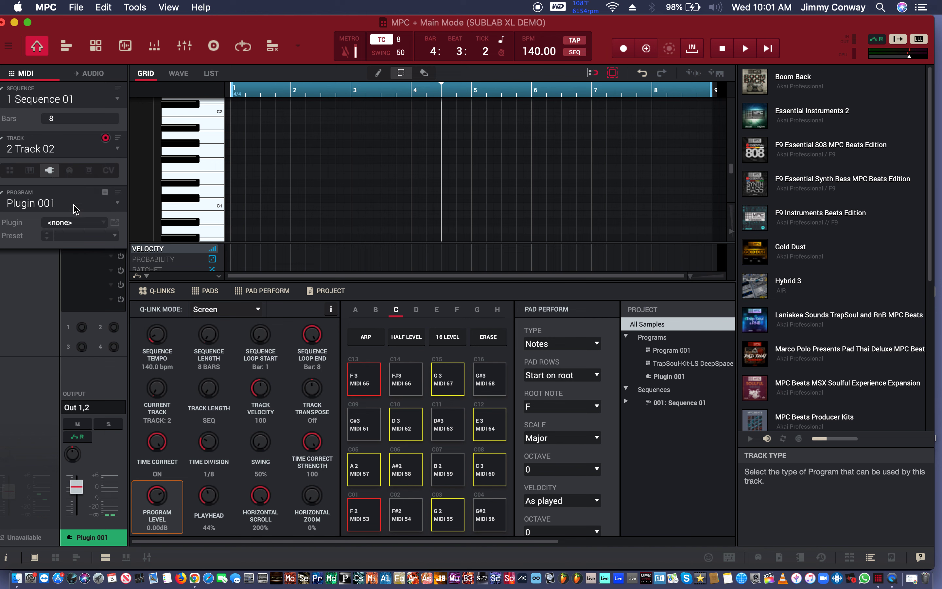
pyautogui.click(85, 225)
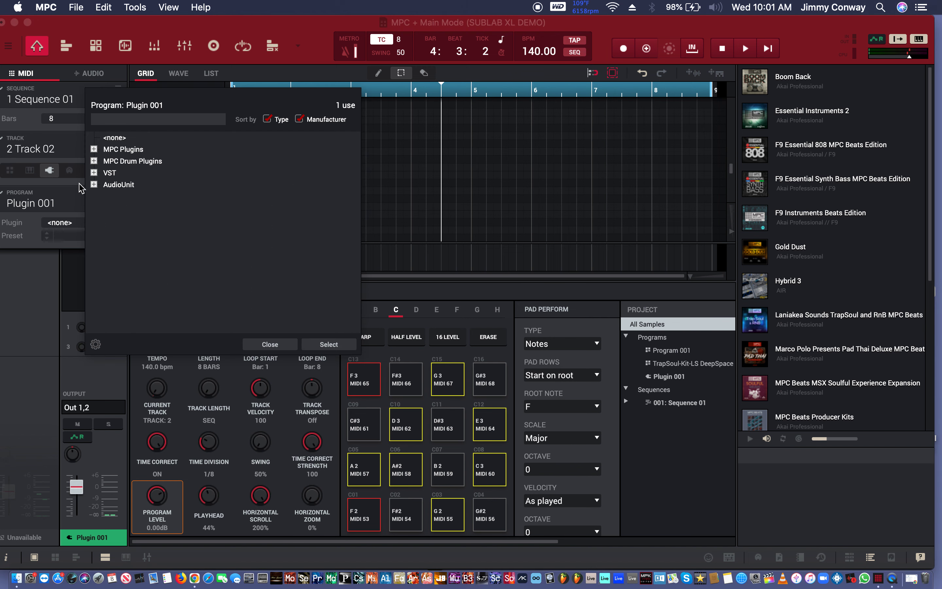
pyautogui.click(94, 173)
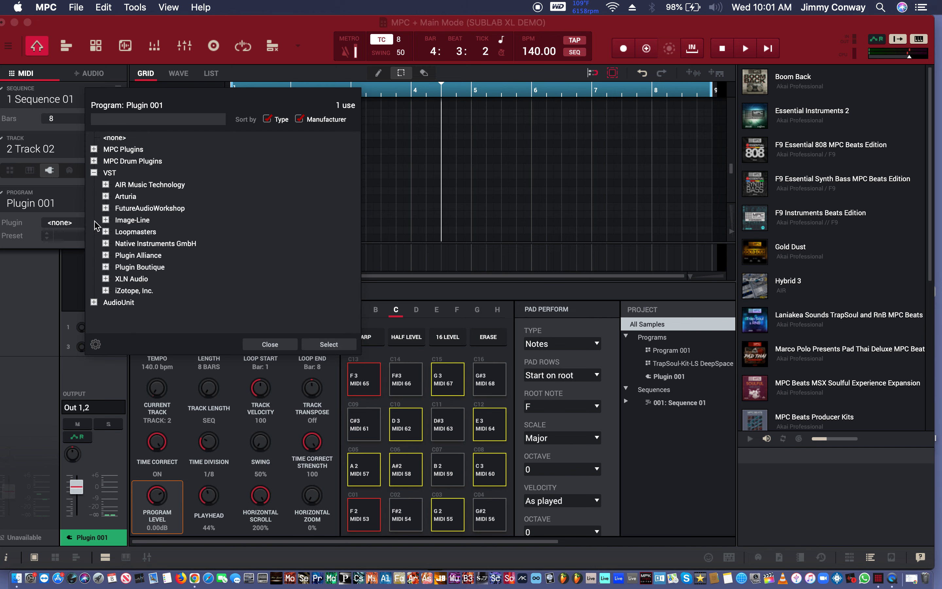
pyautogui.click(106, 208)
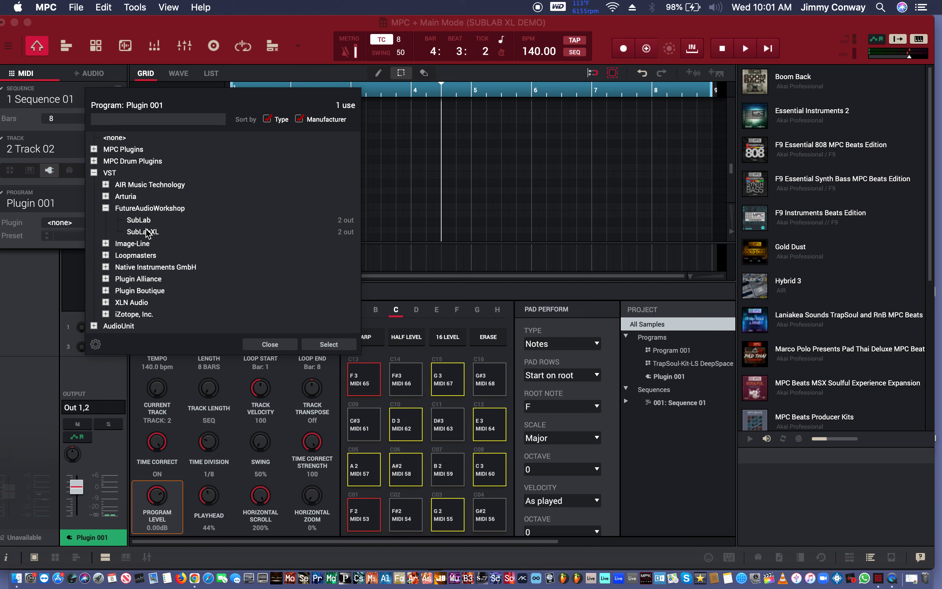
pyautogui.doubleClick(146, 232)
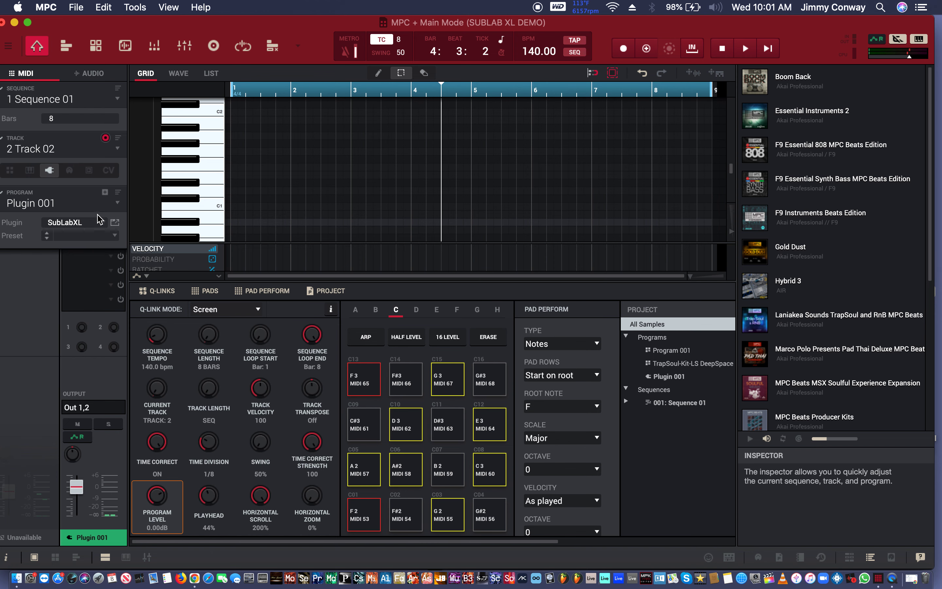
pyautogui.click(116, 227)
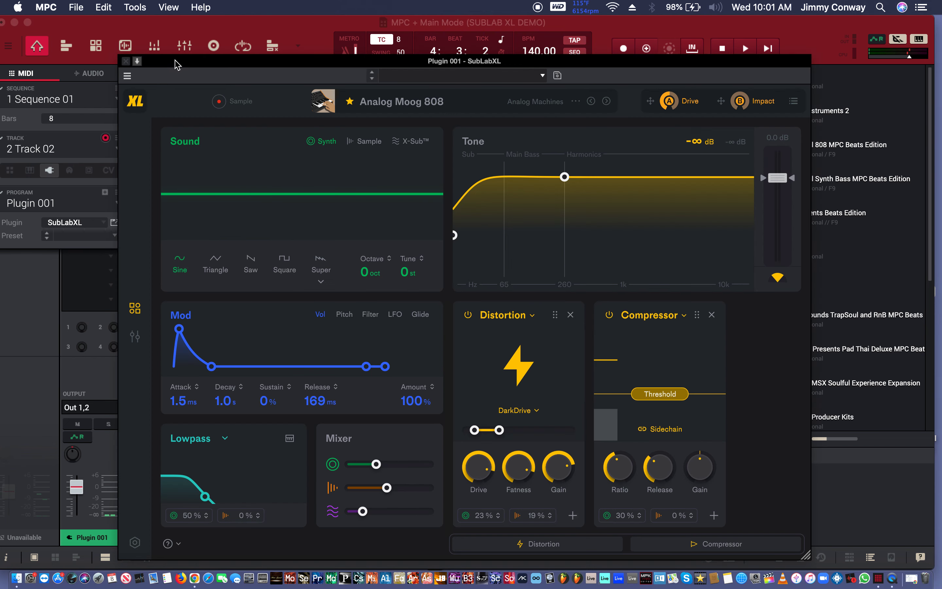
pyautogui.moveTo(179, 64); pyautogui.dragTo(197, 11)
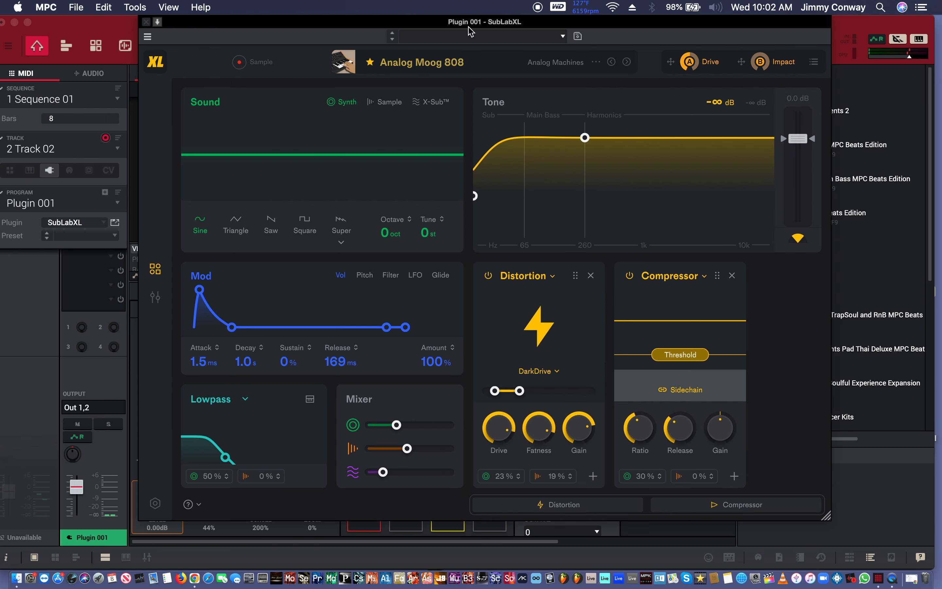
# Keep F as the root note and set the Pad Perform scale to Natural Minor.
pyautogui.moveTo(436, 26); pyautogui.dragTo(880, 112)
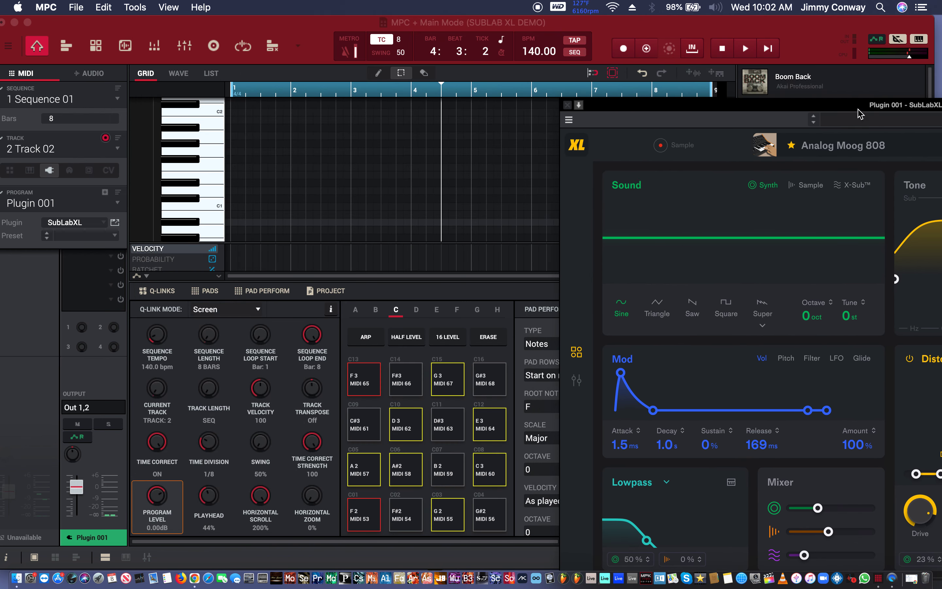
pyautogui.click(539, 407)
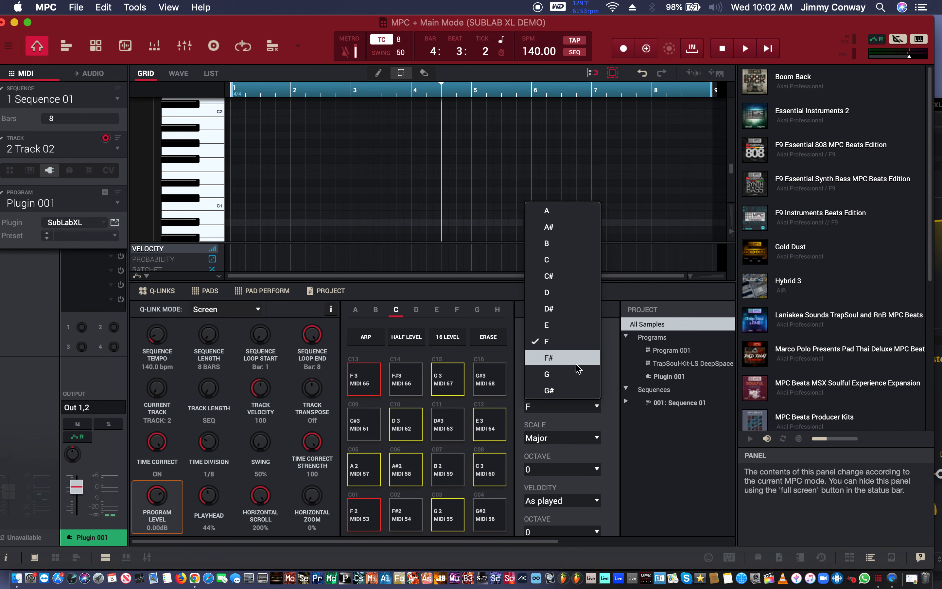
pyautogui.click(576, 349)
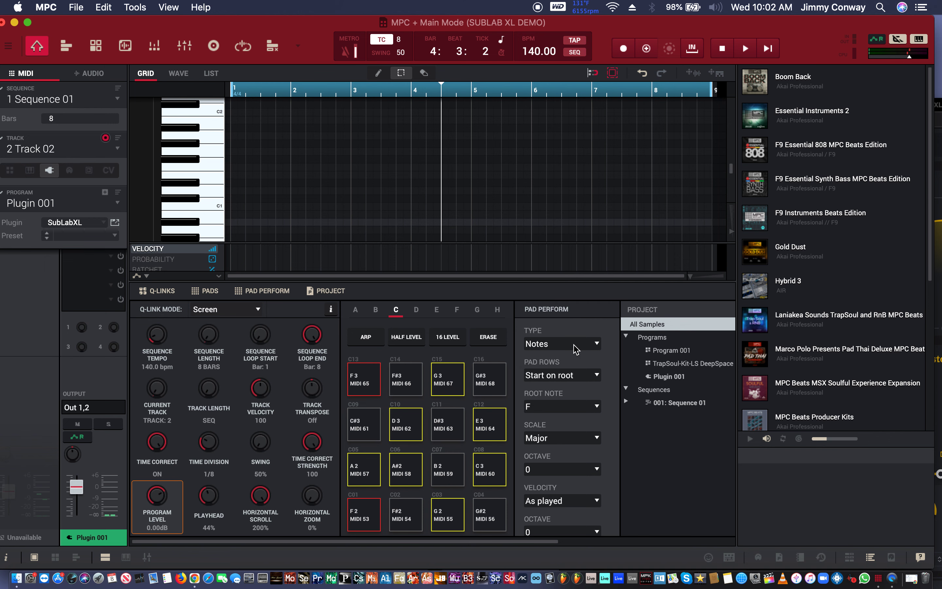
pyautogui.click(524, 440)
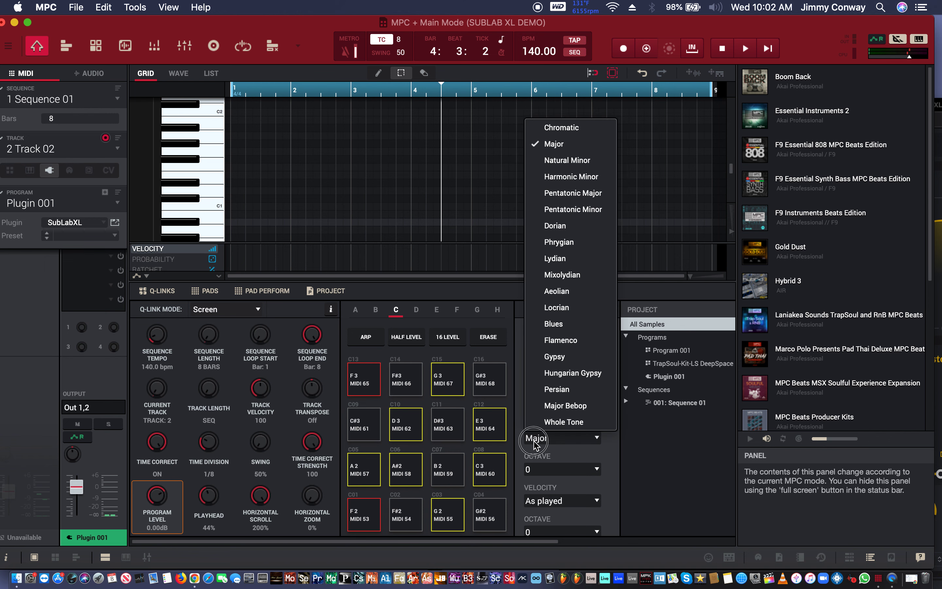
pyautogui.click(554, 165)
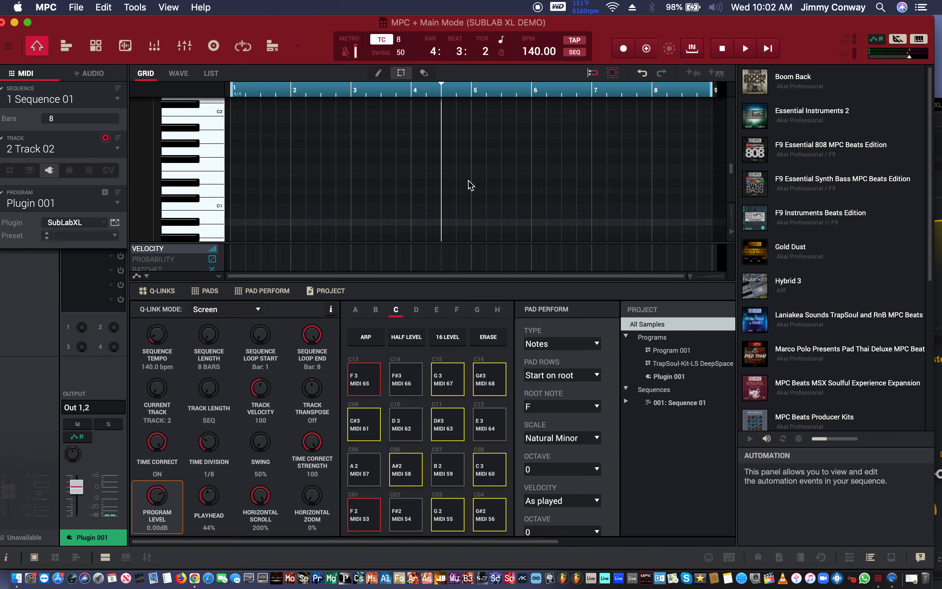
# In the SubLabXL editor, set the synth octave to -2 and switch the oscillator waveform to Super.
pyautogui.click(115, 223)
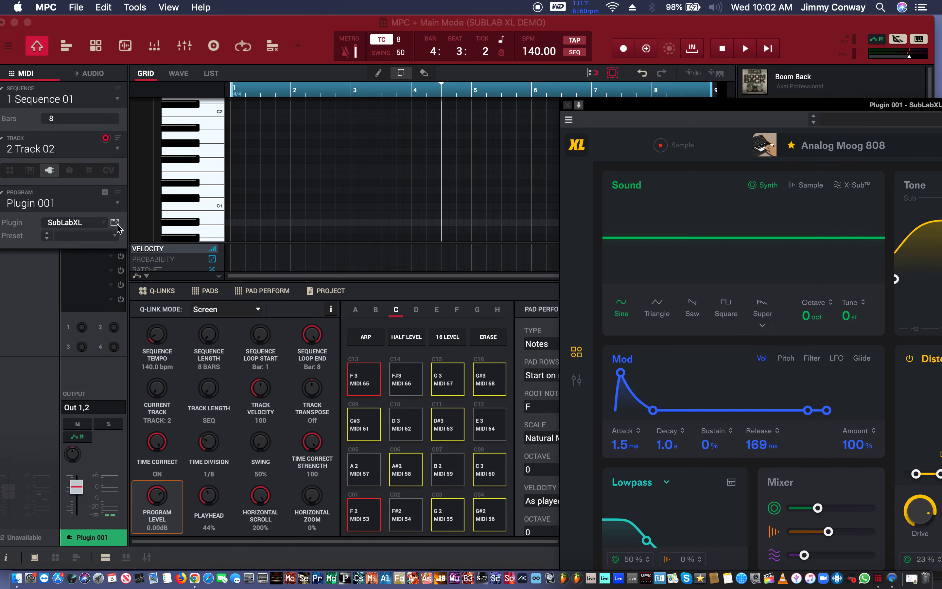
pyautogui.moveTo(739, 116); pyautogui.dragTo(403, 99)
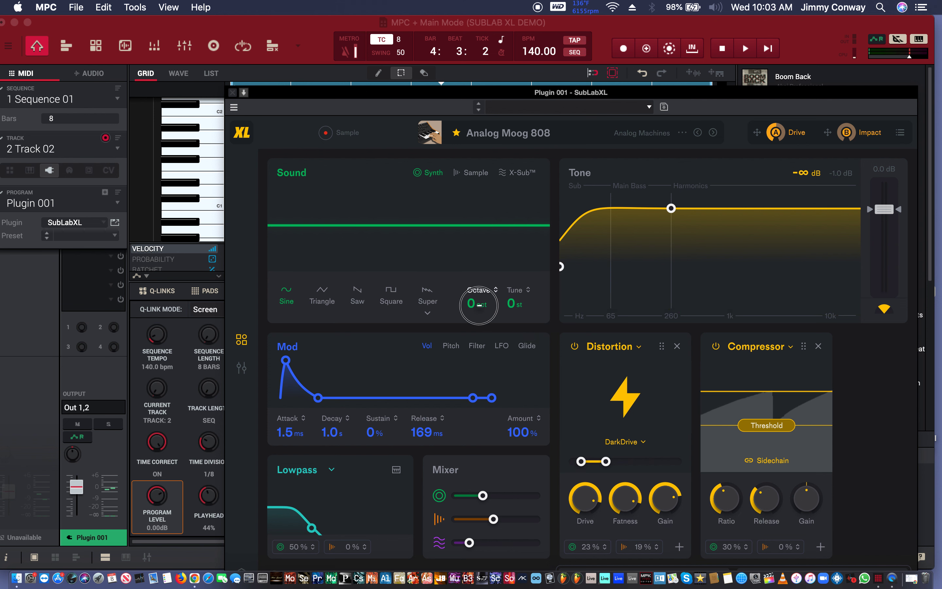
pyautogui.moveTo(482, 305); pyautogui.dragTo(478, 320)
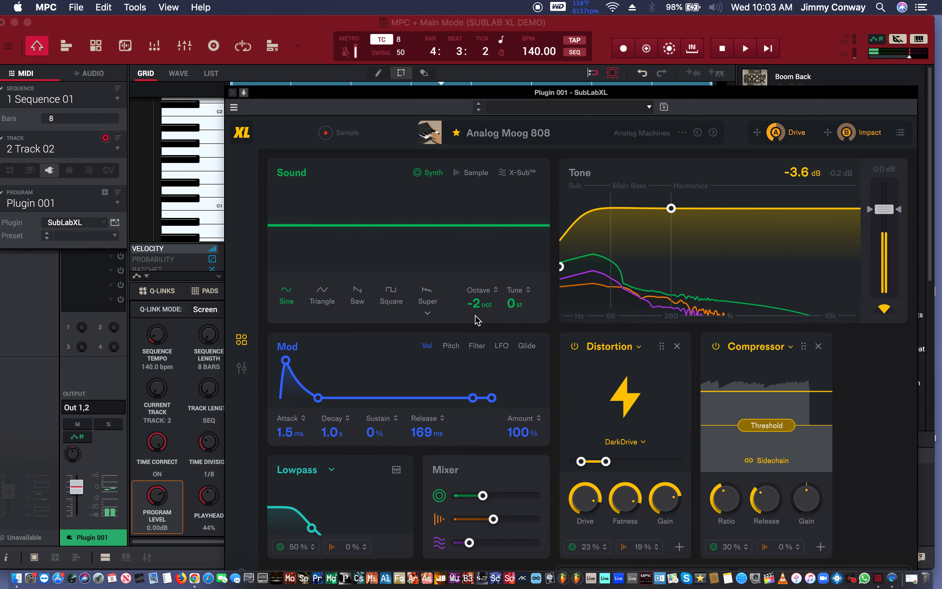
pyautogui.click(326, 296)
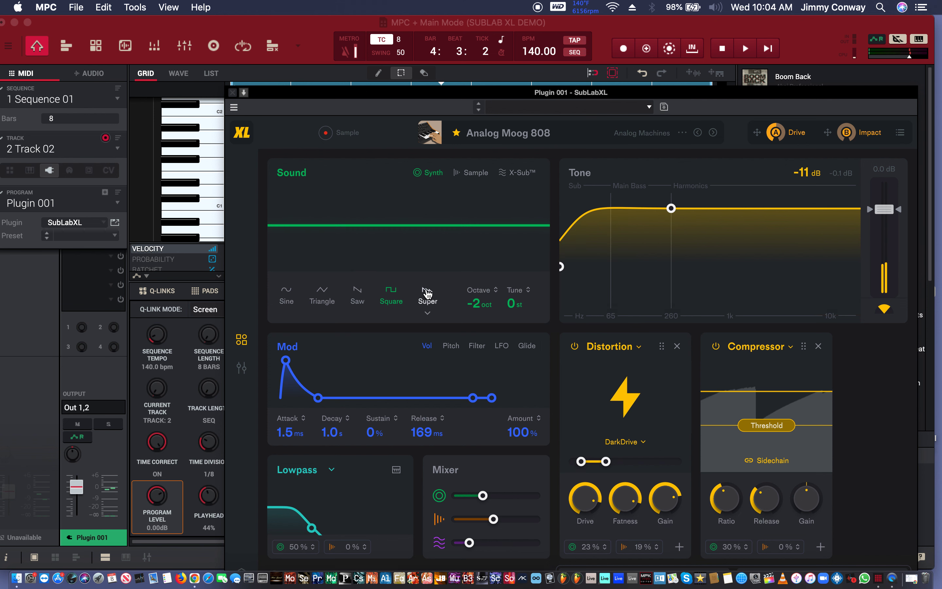
pyautogui.click(429, 314)
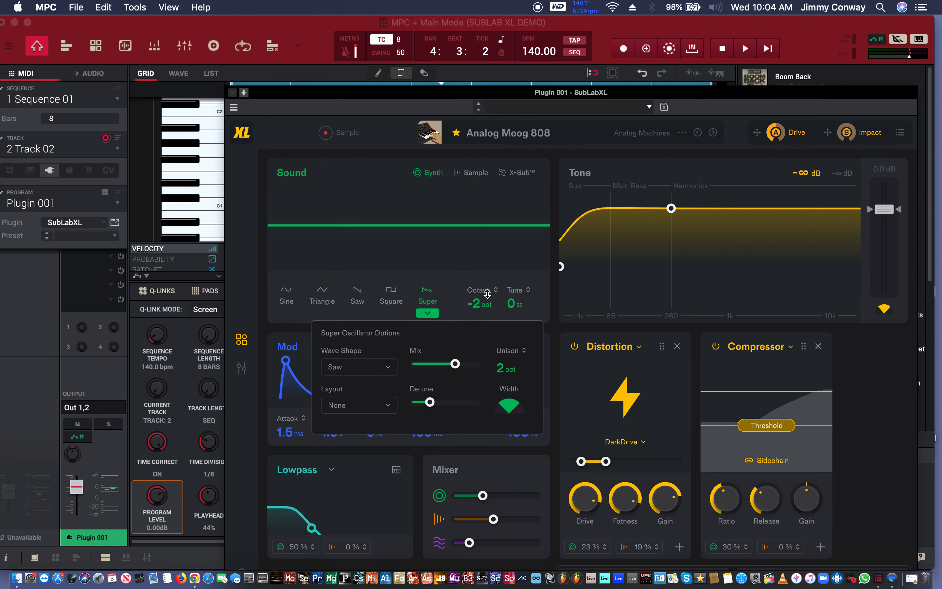
pyautogui.click(427, 299)
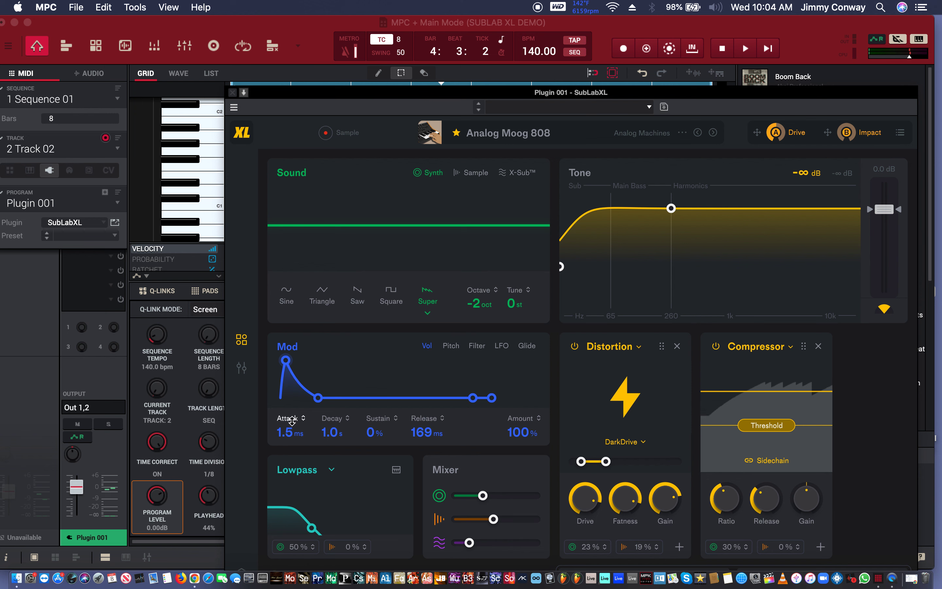
# Set the volume envelope to 1.0 ms attack, 3.3 s decay, 19% sustain and 2.6 s release.
pyautogui.click(288, 432)
pyautogui.moveTo(288, 432); pyautogui.dragTo(288, 453)
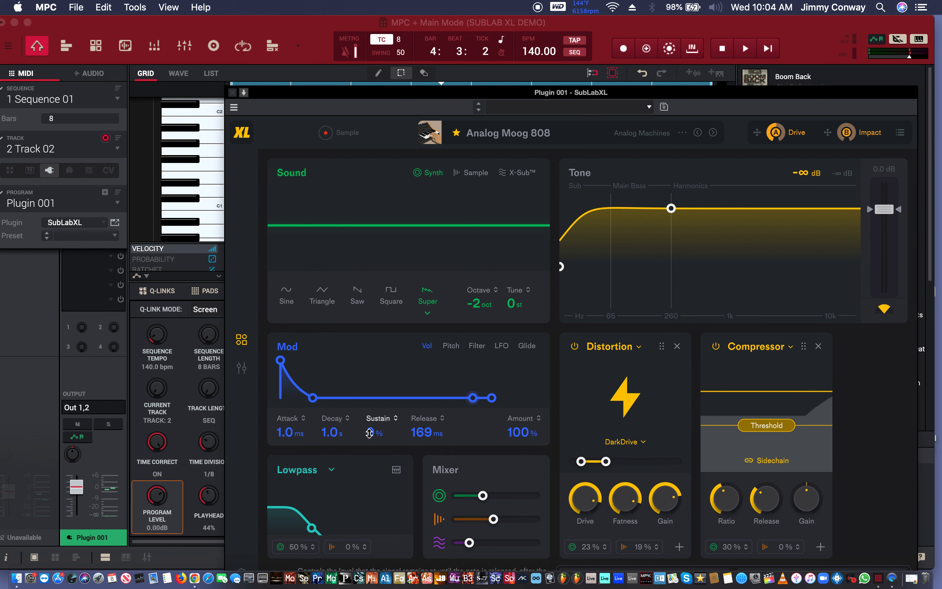
pyautogui.moveTo(369, 432); pyautogui.dragTo(330, 426)
pyautogui.moveTo(432, 439); pyautogui.dragTo(416, 408)
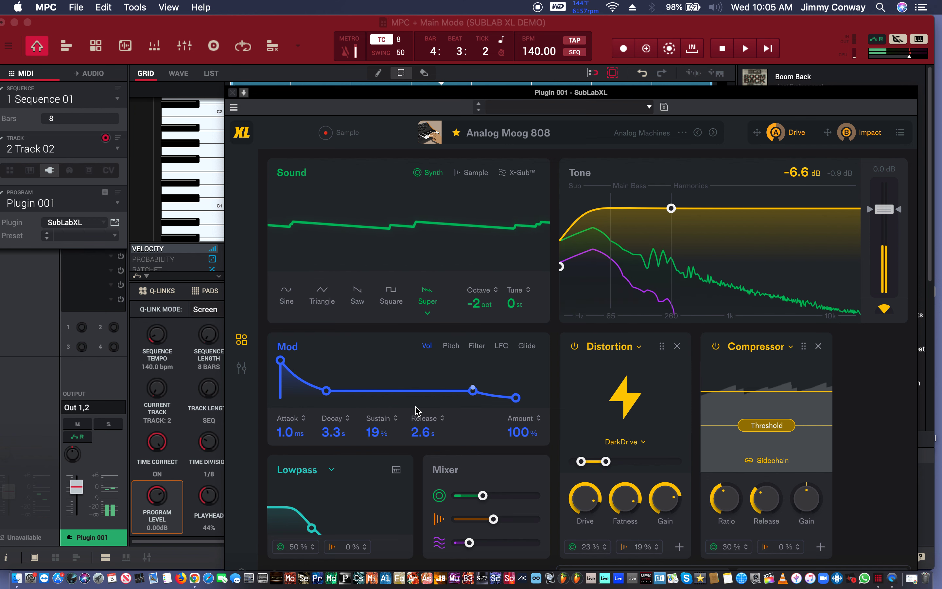
# Shorten the pitch envelope's decay to 4.5 ms after trying longer decay times.
pyautogui.click(451, 346)
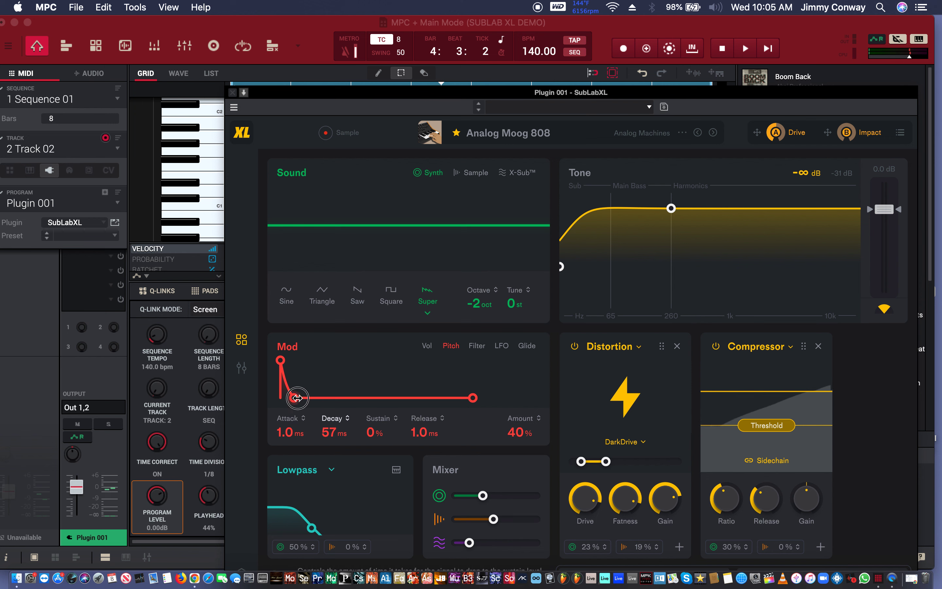
pyautogui.moveTo(297, 398)
pyautogui.mouseDown()
pyautogui.moveTo(315, 398)
pyautogui.moveTo(296, 403)
pyautogui.mouseUp()
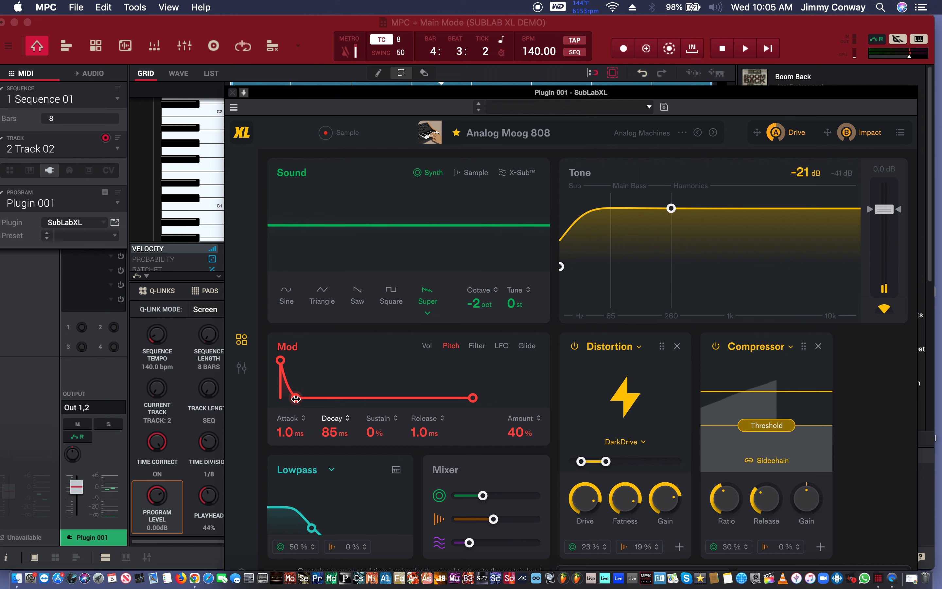
pyautogui.moveTo(296, 399); pyautogui.dragTo(310, 401)
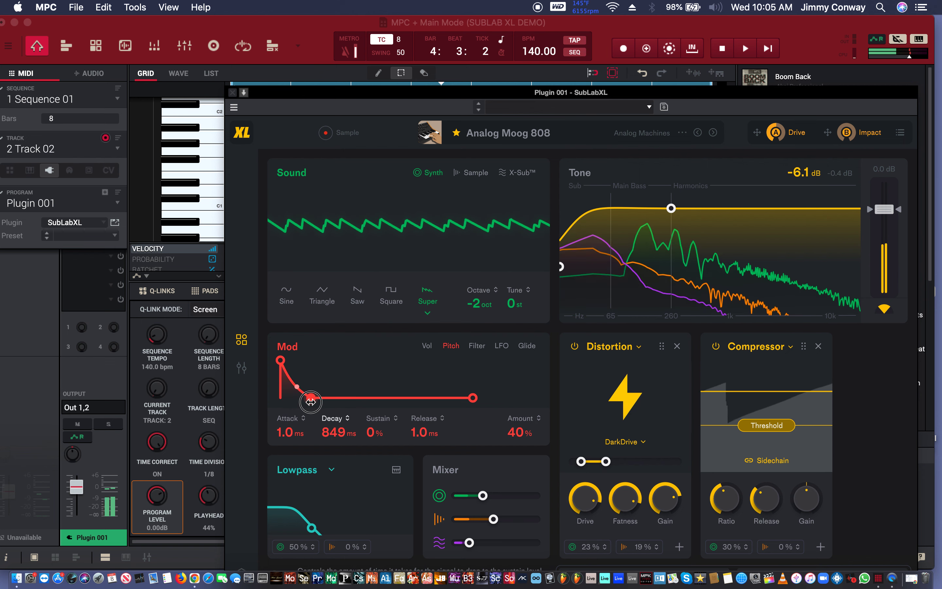
pyautogui.moveTo(311, 401)
pyautogui.mouseDown()
pyautogui.moveTo(446, 424)
pyautogui.moveTo(287, 415)
pyautogui.moveTo(311, 414)
pyautogui.mouseUp()
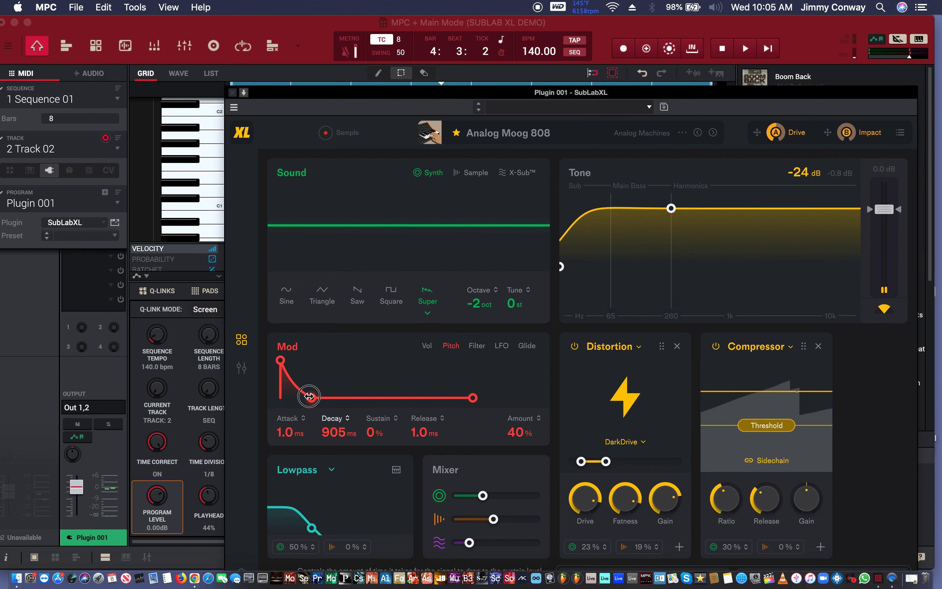
pyautogui.moveTo(309, 397); pyautogui.dragTo(287, 397)
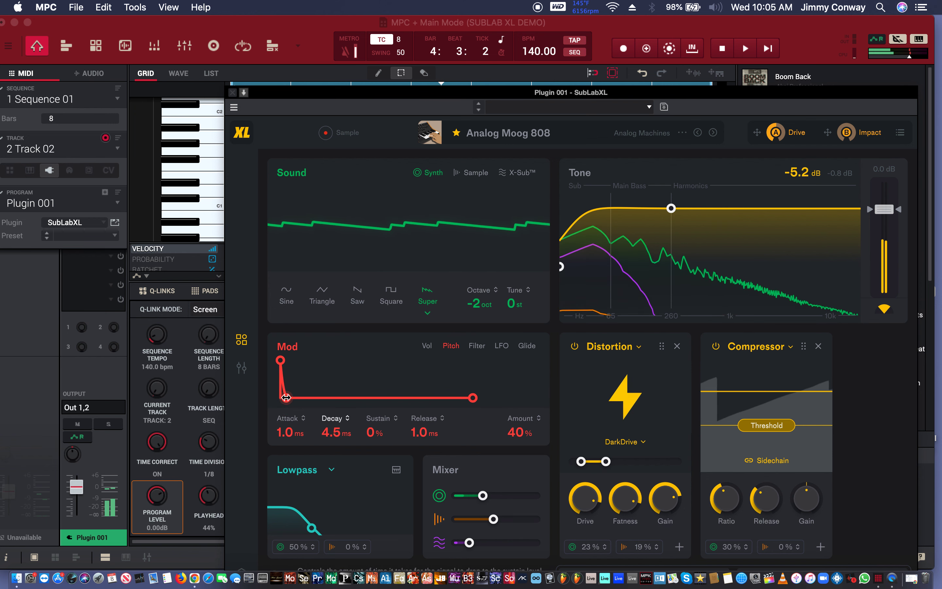
# Examine the Filter, LFO and Glide modulation settings, including the destinations available for the LFO.
pyautogui.click(480, 347)
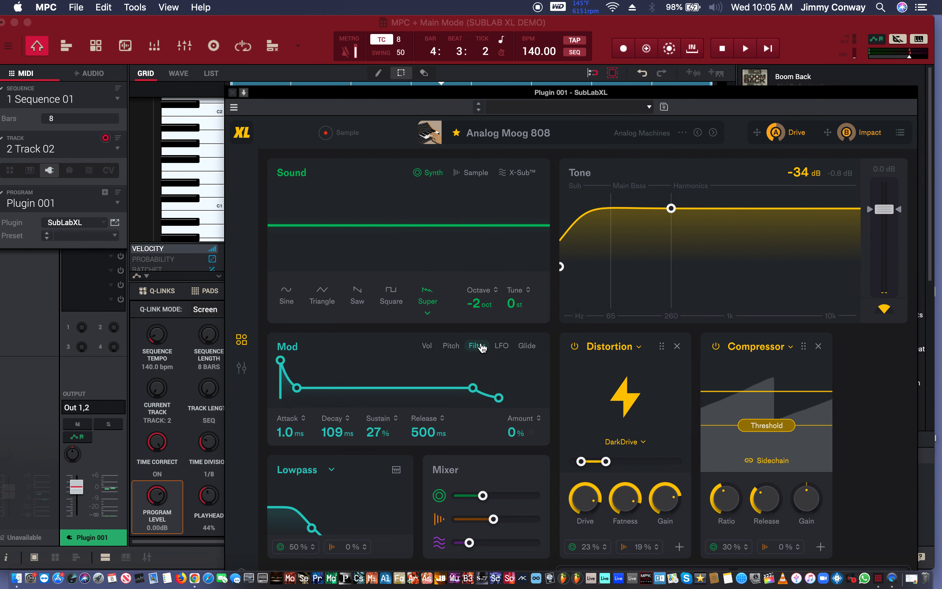
pyautogui.click(501, 346)
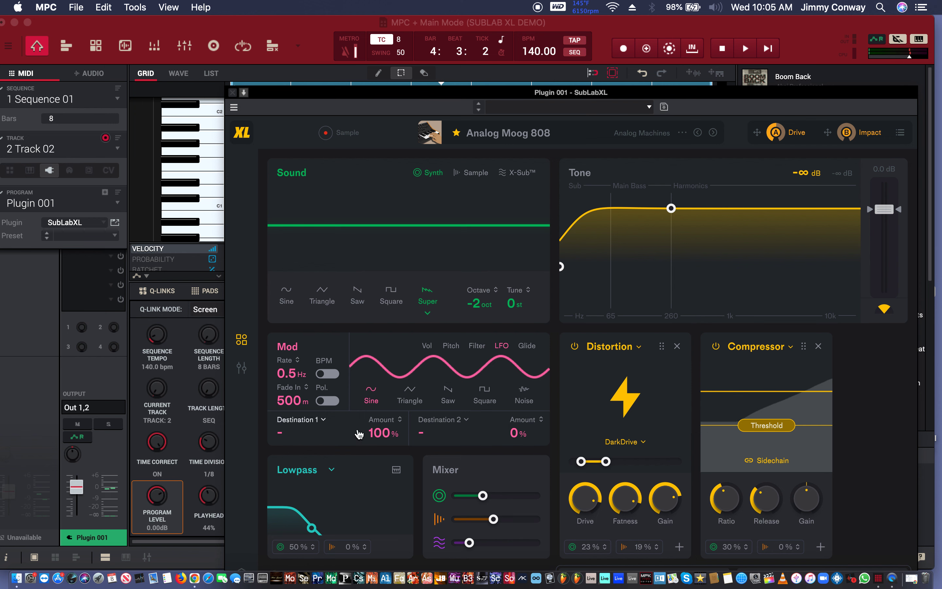
pyautogui.click(323, 434)
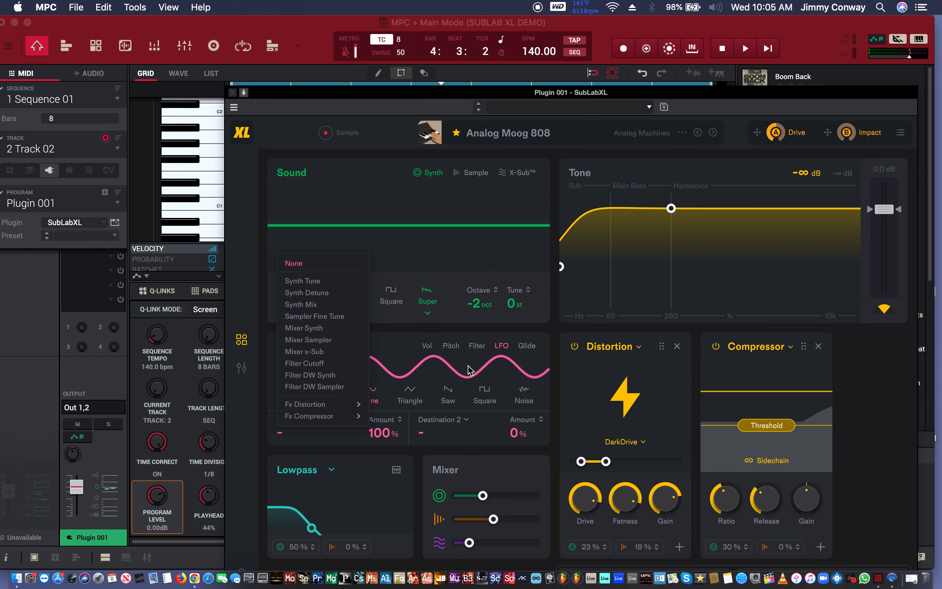
pyautogui.click(526, 346)
pyautogui.click(527, 346)
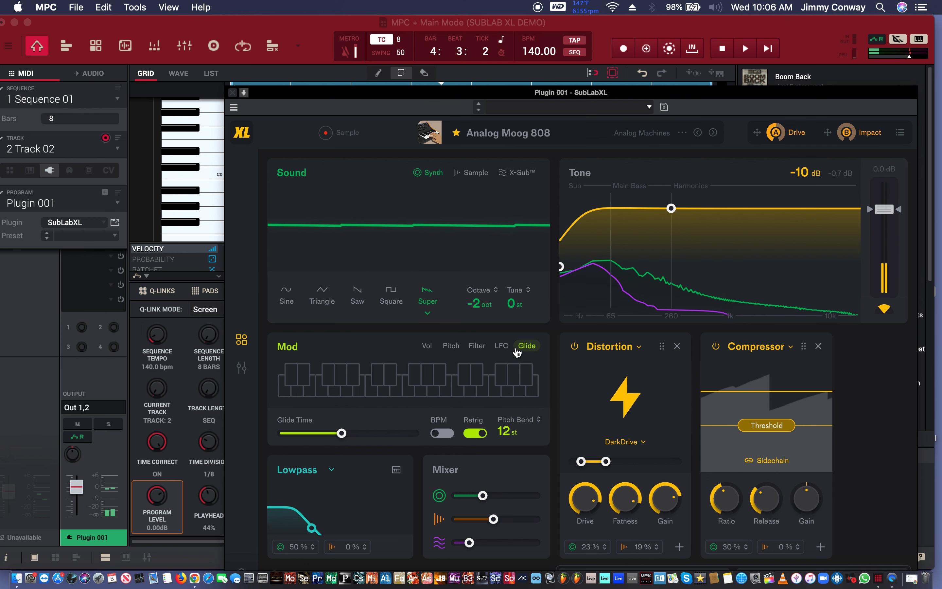
# Try BPM sync for the glide time, then turn it off again.
pyautogui.click(444, 434)
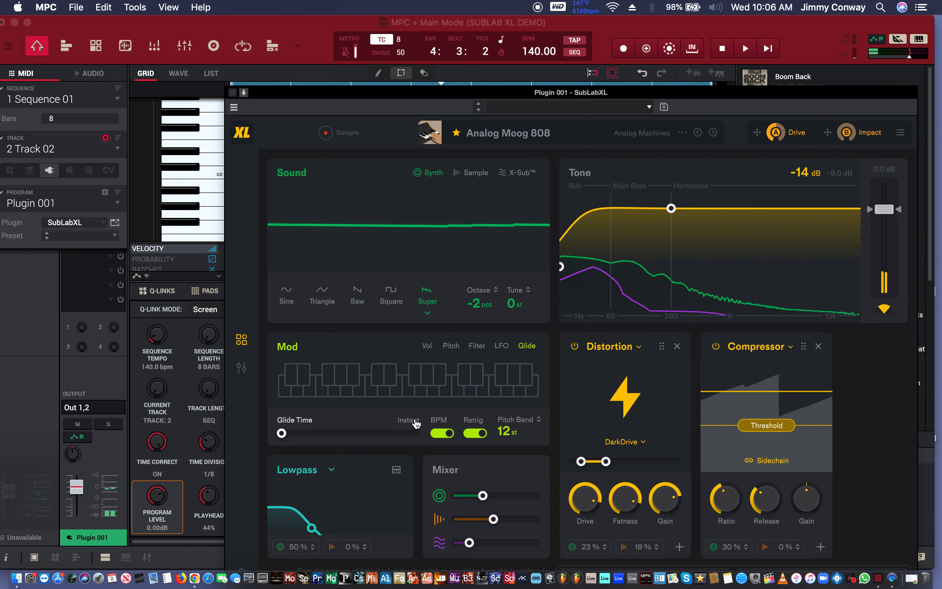
pyautogui.click(444, 433)
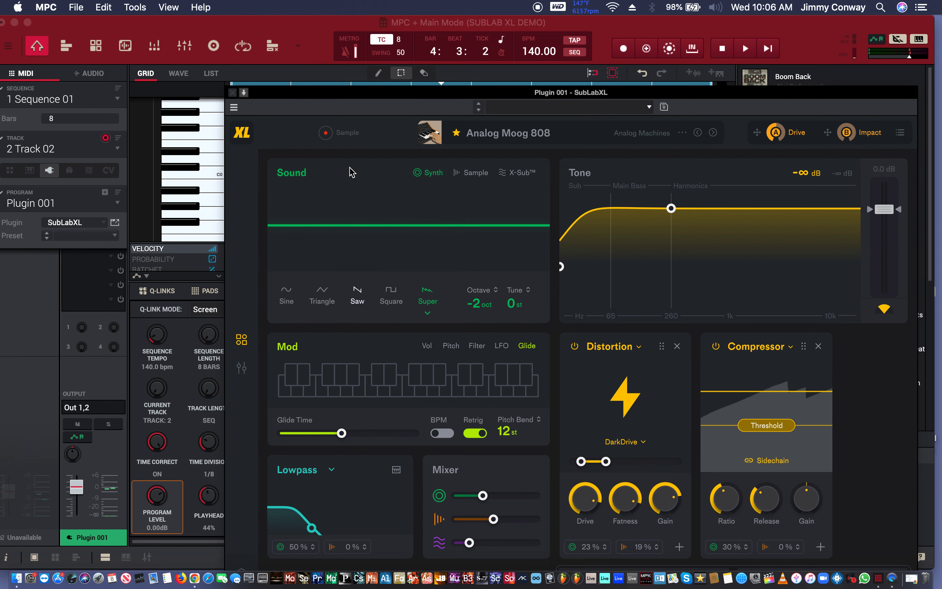
pyautogui.moveTo(353, 99); pyautogui.dragTo(326, 29)
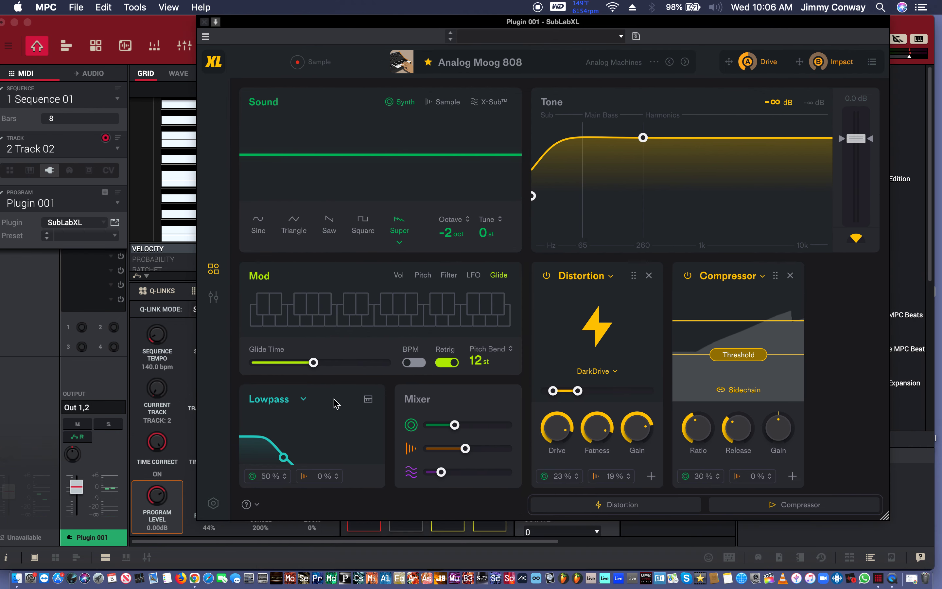
# Keep the filter type on Lowpass and raise its cutoff to a middle setting, after trying it at 19.2 kHz.
pyautogui.click(303, 399)
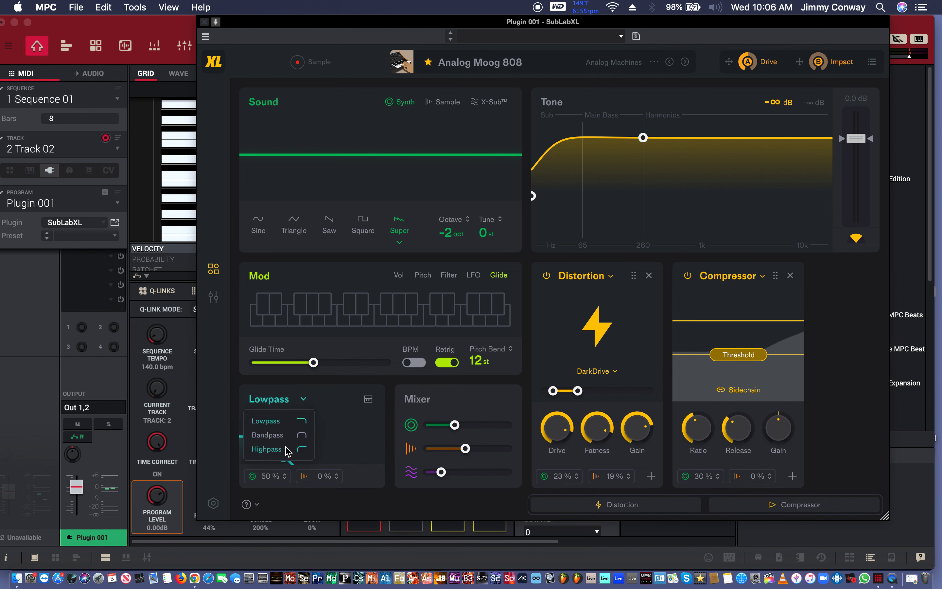
pyautogui.click(301, 424)
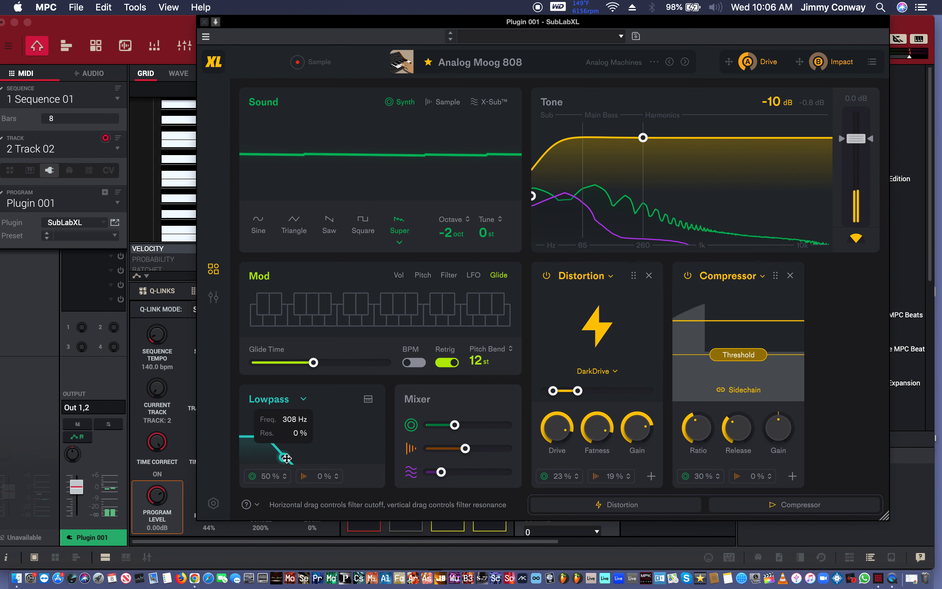
pyautogui.moveTo(285, 456); pyautogui.dragTo(377, 460)
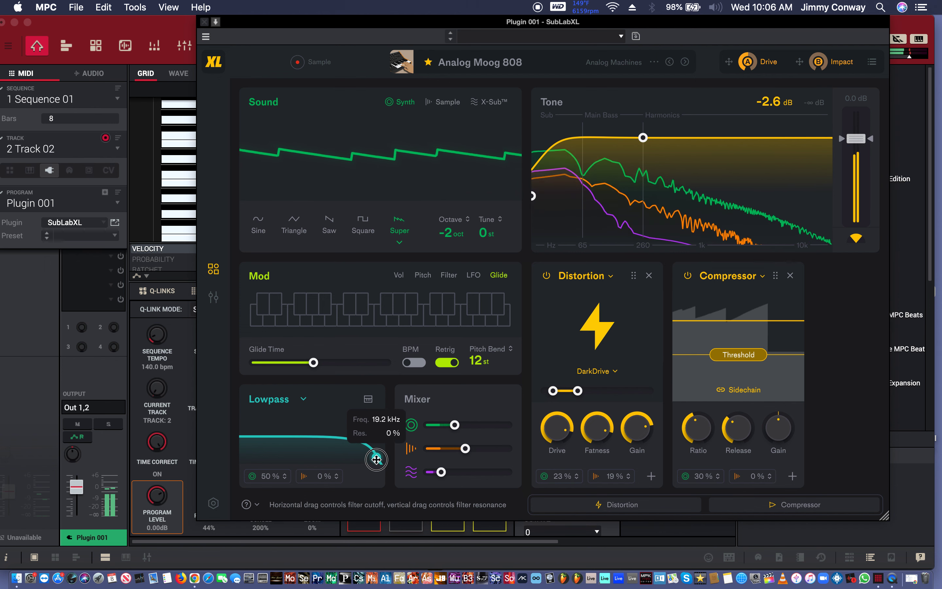
pyautogui.moveTo(377, 459); pyautogui.dragTo(321, 446)
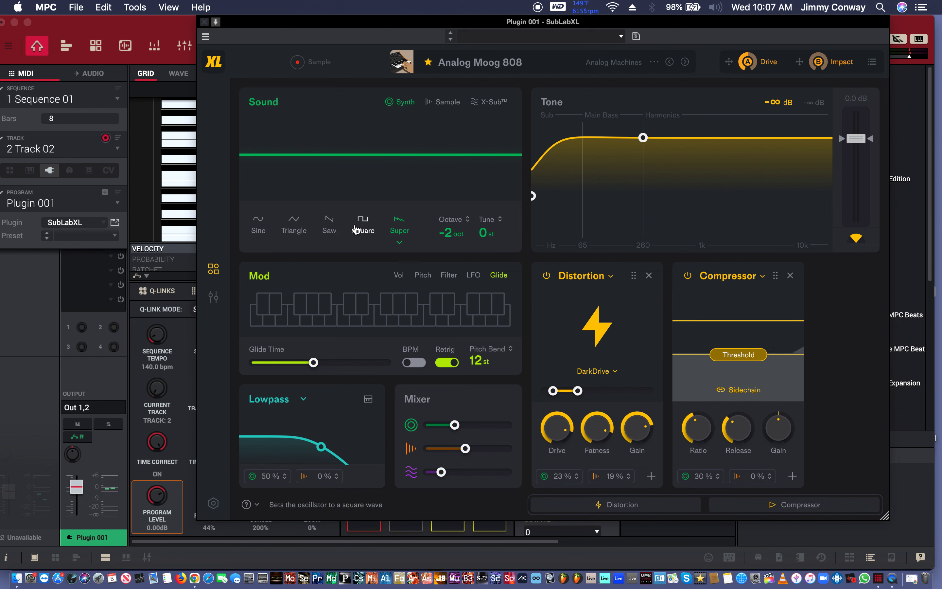
# Examine the X-Sub and Sample sound sources and browse the categories of the sample library.
pyautogui.click(490, 110)
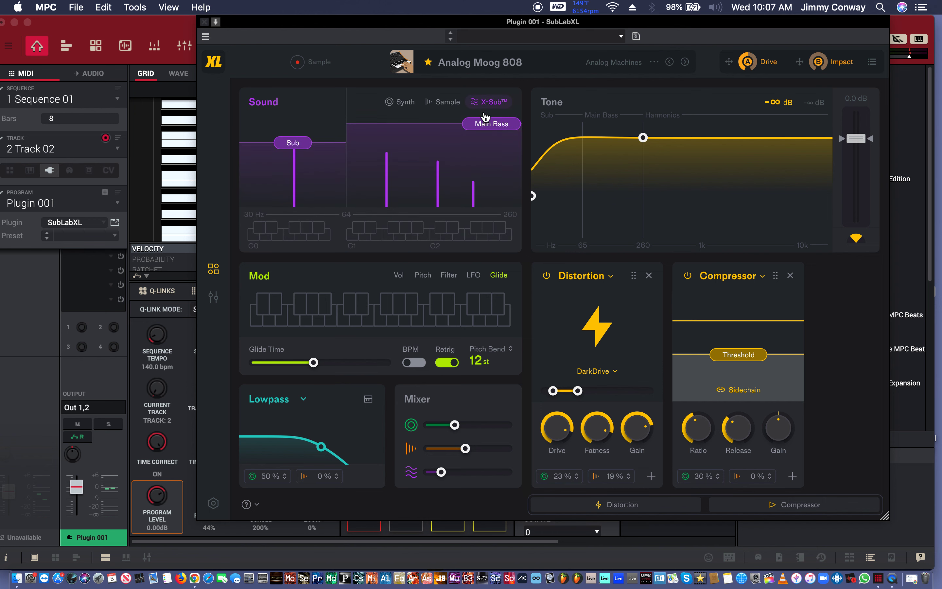
pyautogui.click(454, 103)
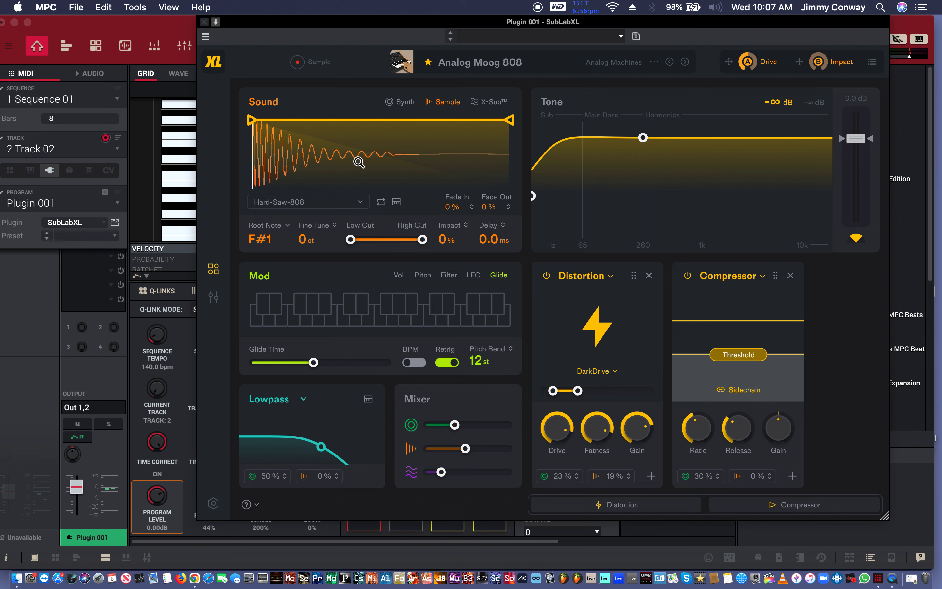
pyautogui.click(355, 199)
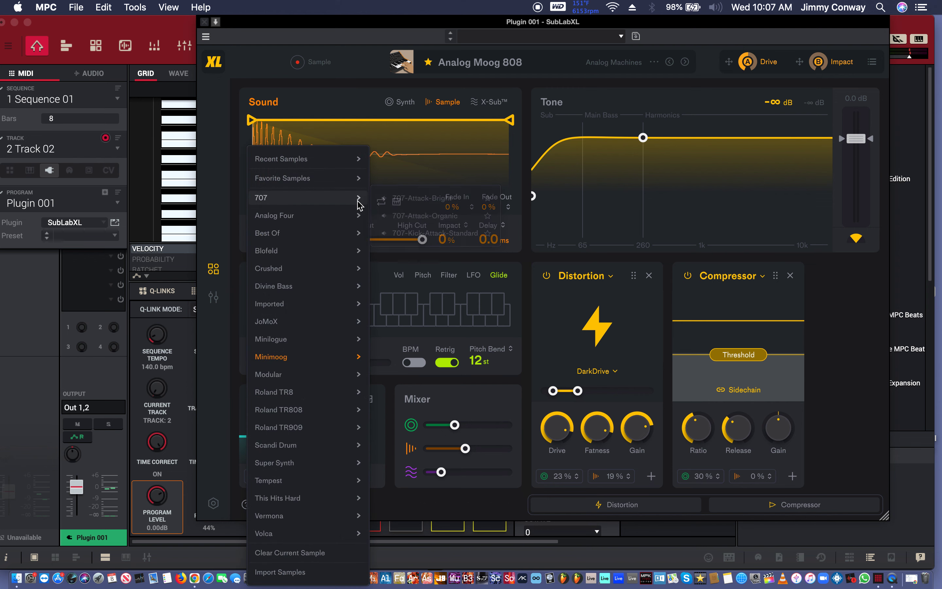
pyautogui.moveTo(328, 160)
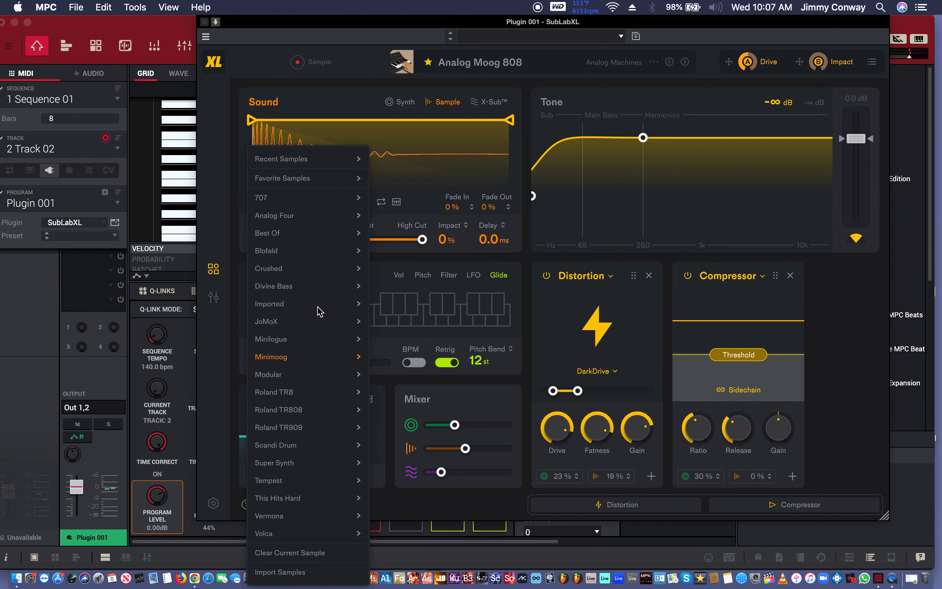
pyautogui.moveTo(326, 439)
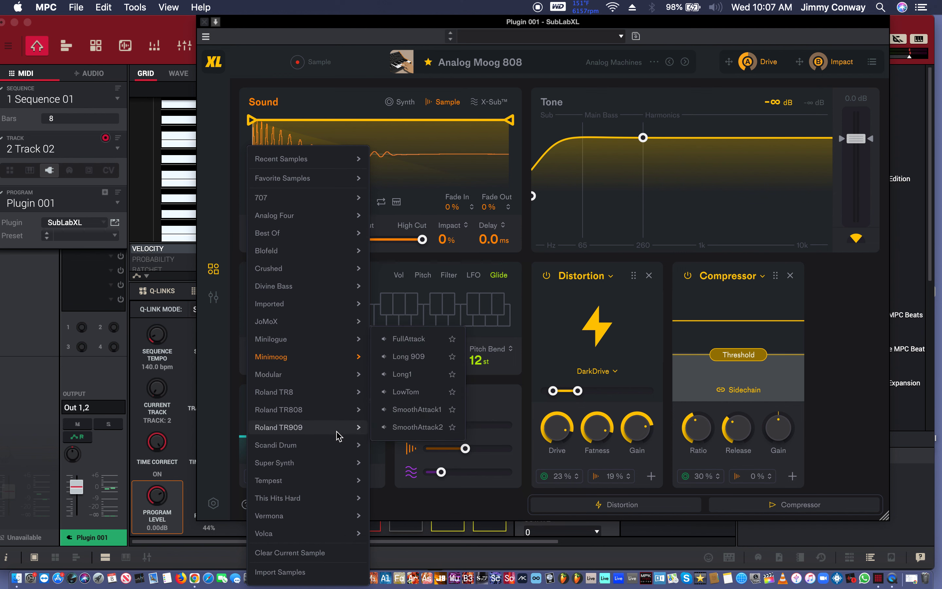
pyautogui.moveTo(365, 416)
pyautogui.click(257, 49)
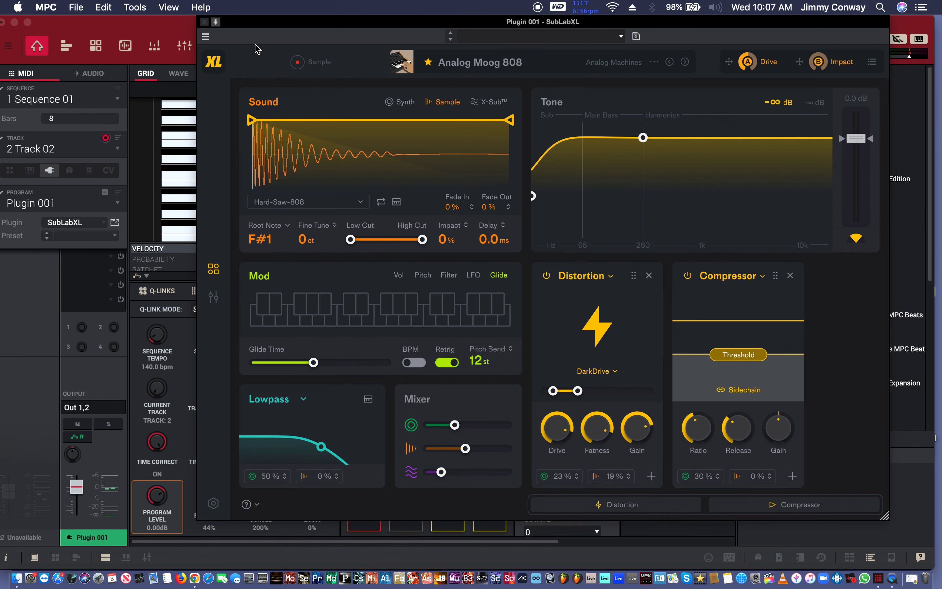
# Set the synth oscillator to Sine and load the Tempest-Kick-Attack-Brief sample from the Tempest category.
pyautogui.click(401, 100)
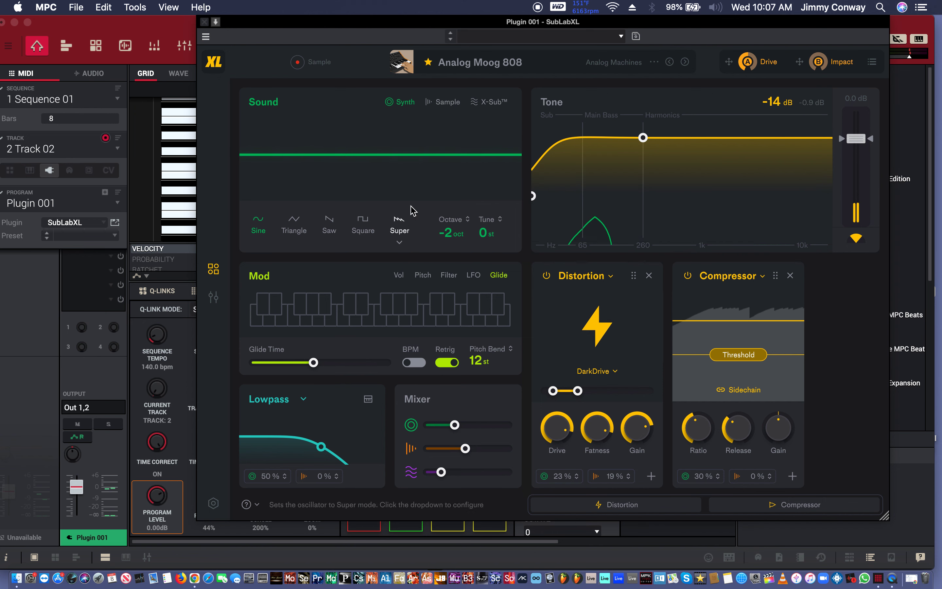
pyautogui.click(448, 102)
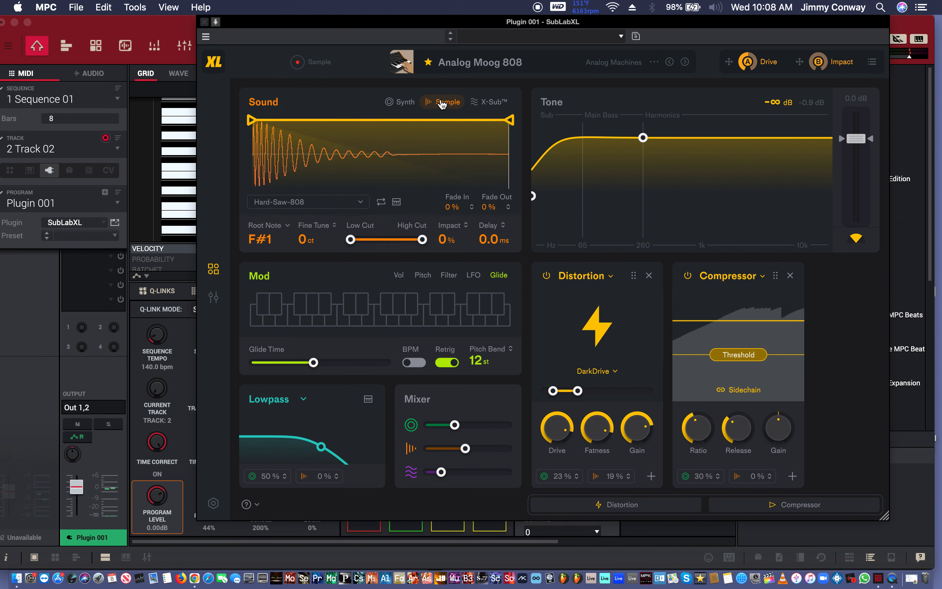
pyautogui.click(306, 202)
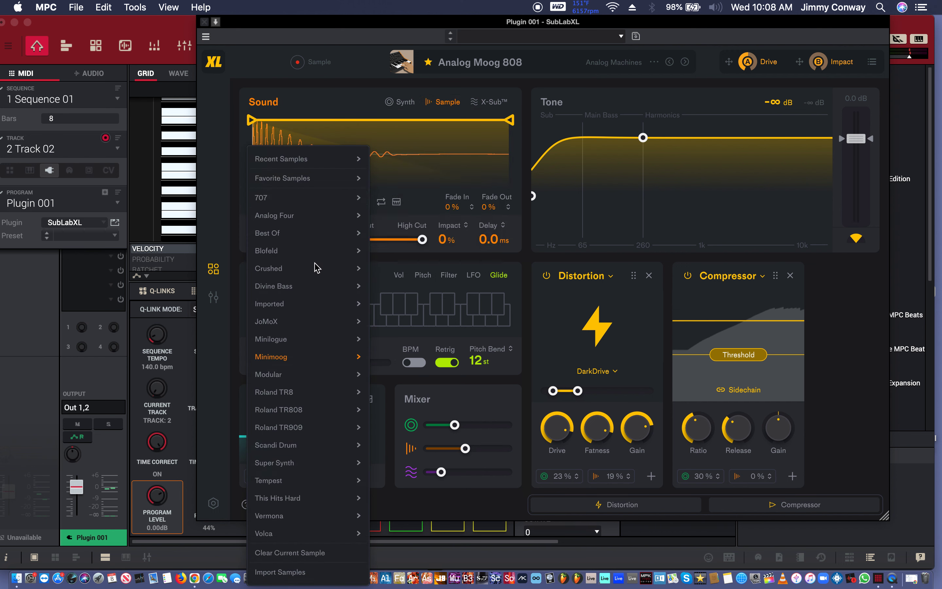
pyautogui.moveTo(317, 277)
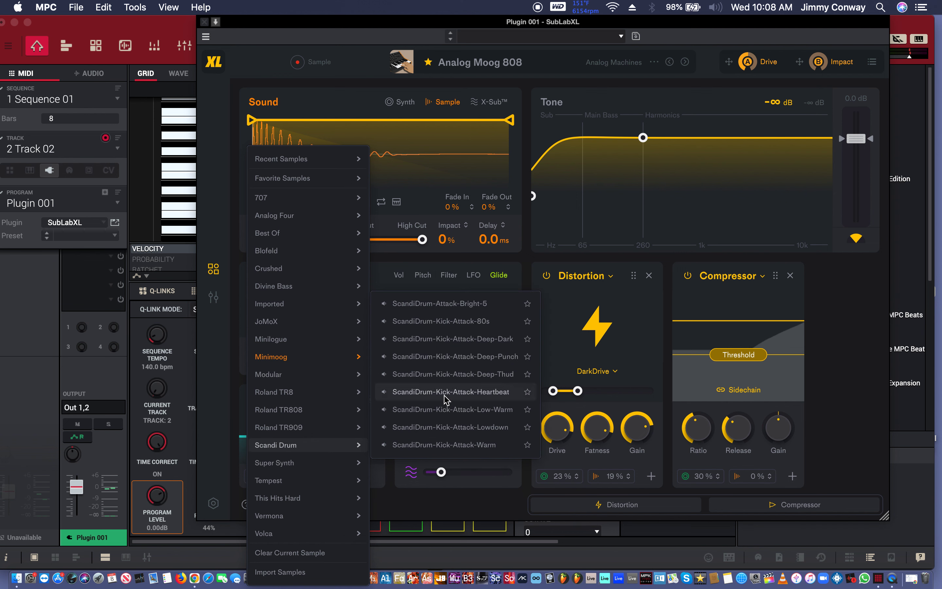
pyautogui.scroll(1, 454, 384)
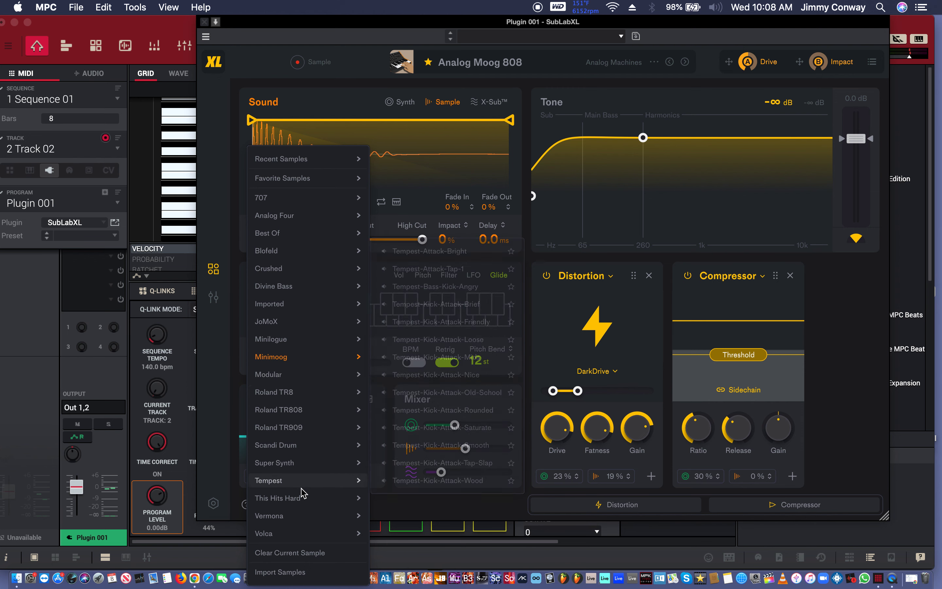
pyautogui.moveTo(302, 486)
pyautogui.click(432, 305)
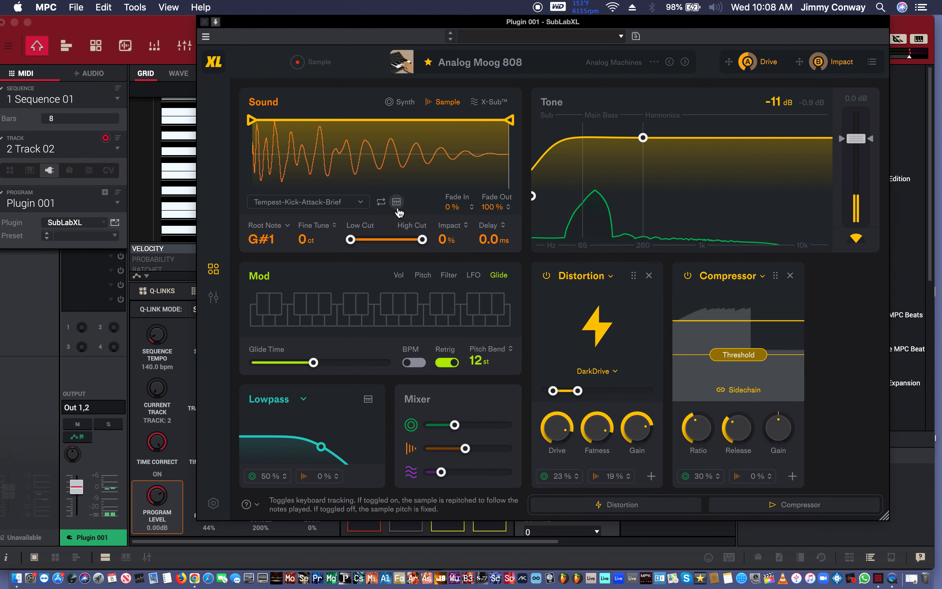
# Try the recent sample Tempest-Kick-Attack-Rounded and the Deep Wave sample from the Crushed category.
pyautogui.click(366, 202)
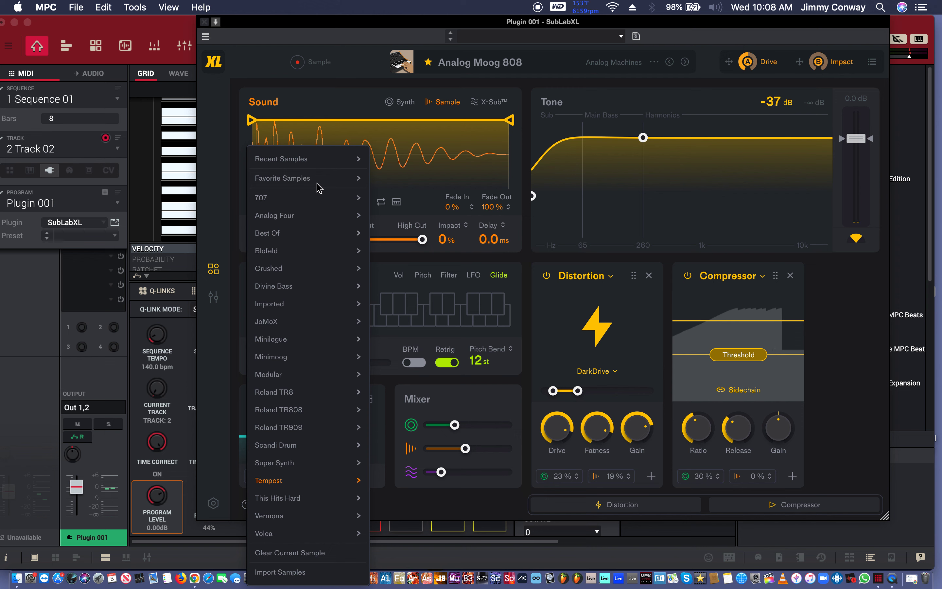
pyautogui.moveTo(320, 175)
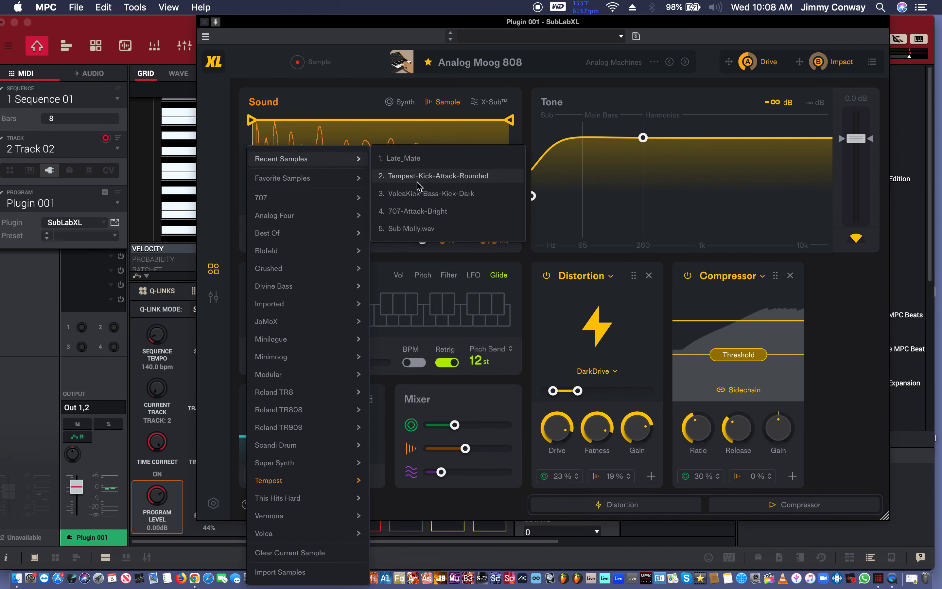
pyautogui.click(415, 192)
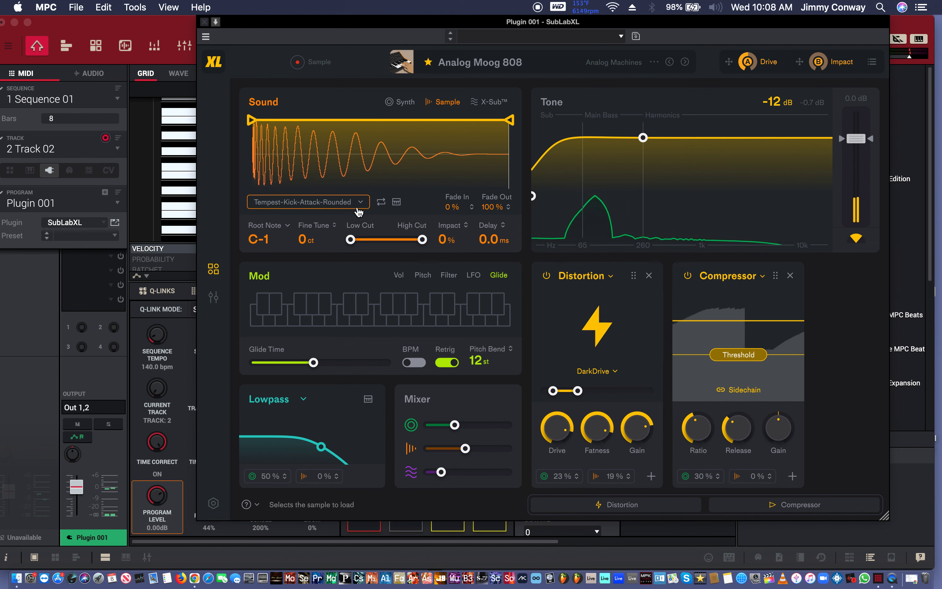
pyautogui.click(307, 202)
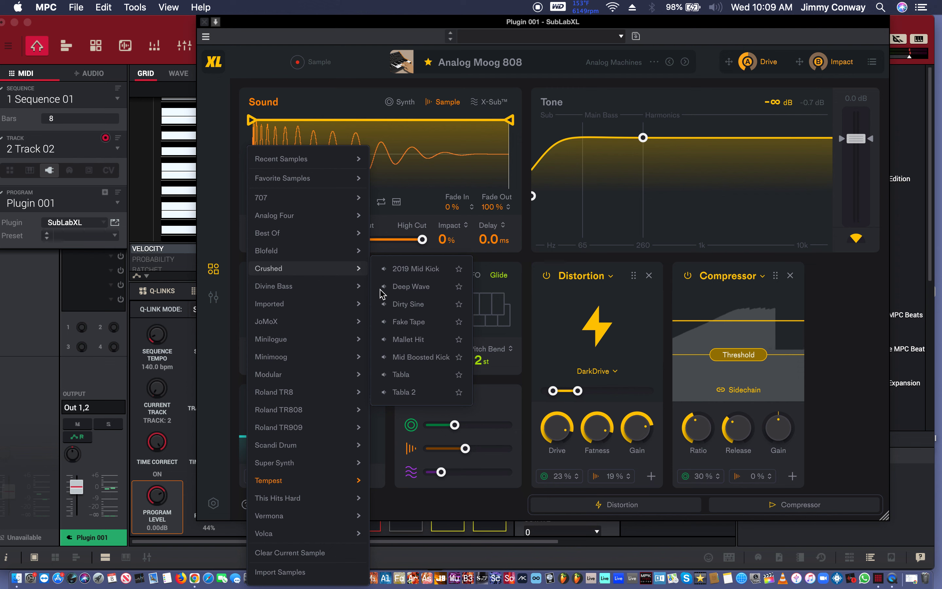
pyautogui.click(405, 288)
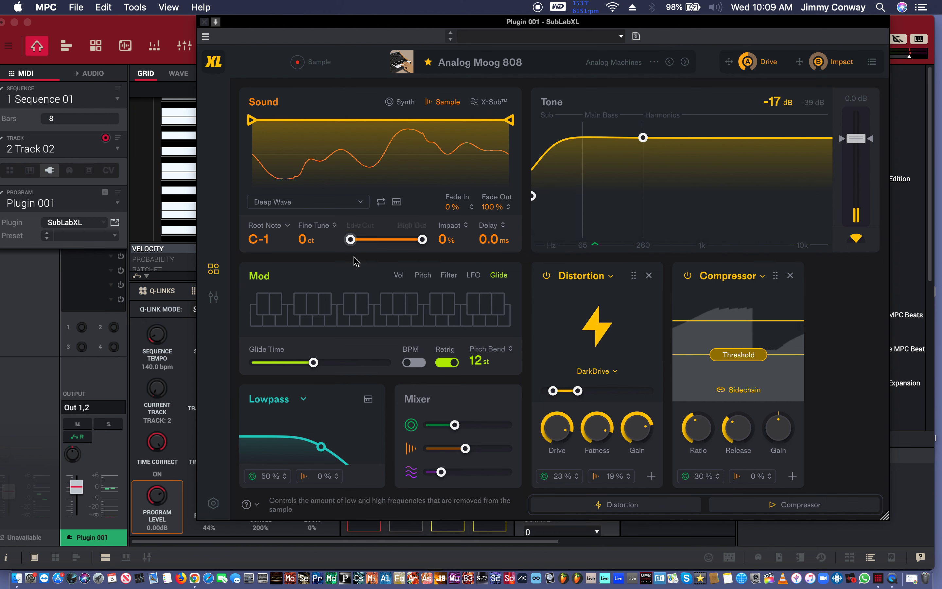
# Load the Long 909 sample from the Roland TR909 category.
pyautogui.click(336, 202)
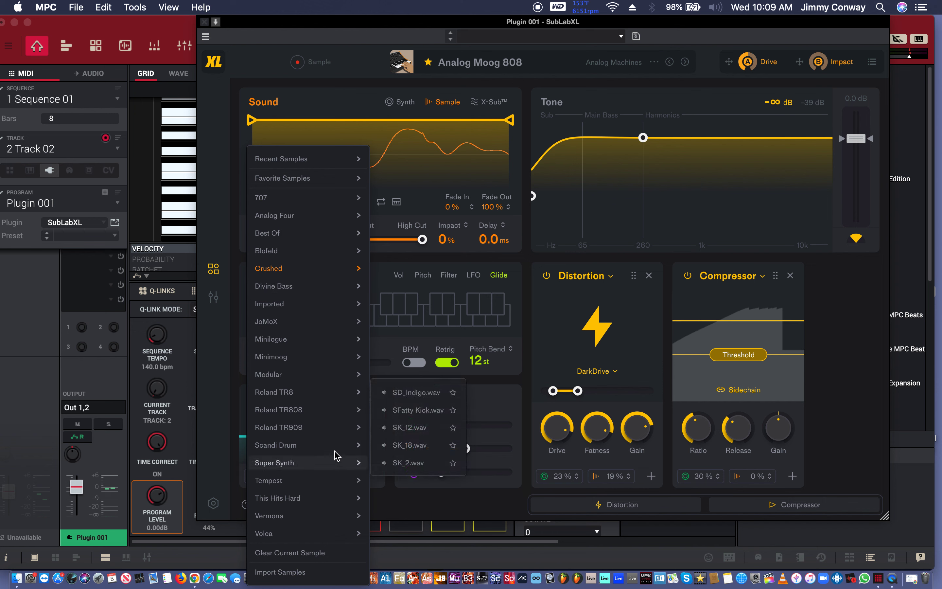
pyautogui.moveTo(324, 429)
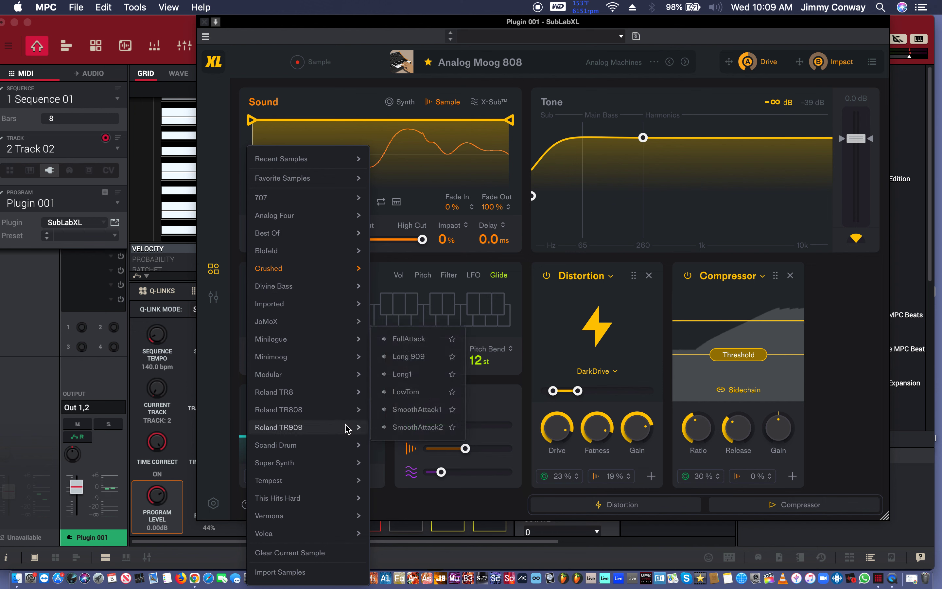
pyautogui.click(410, 362)
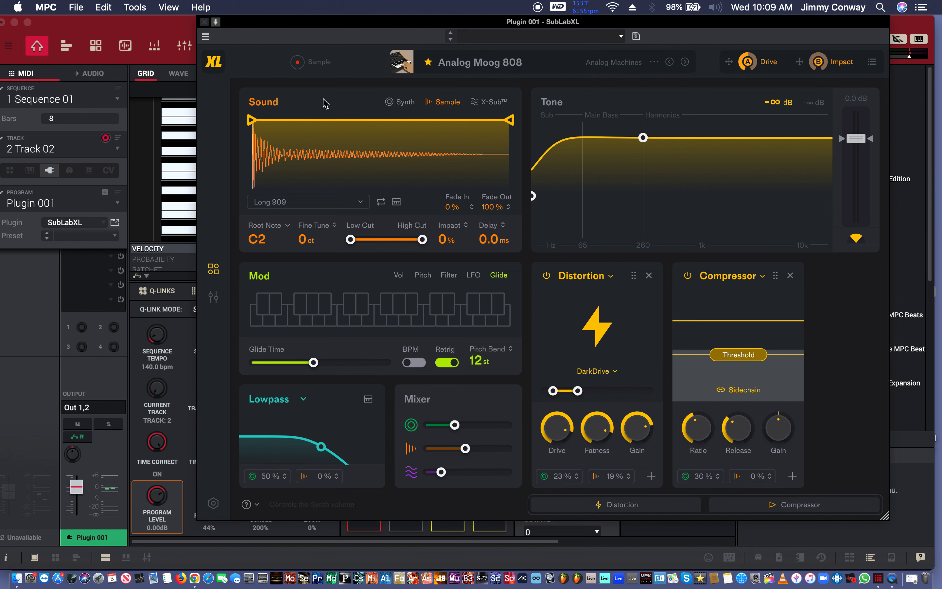
# Lower the synth level in the mixer slightly, then mute the synth to audition the sample without it and unmute it again.
pyautogui.click(401, 103)
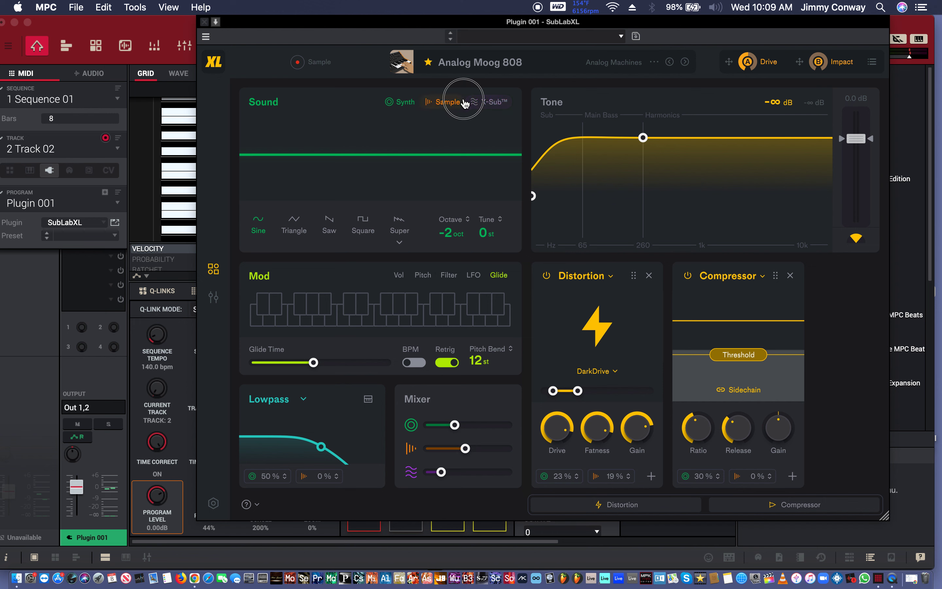
pyautogui.click(446, 102)
pyautogui.moveTo(440, 475)
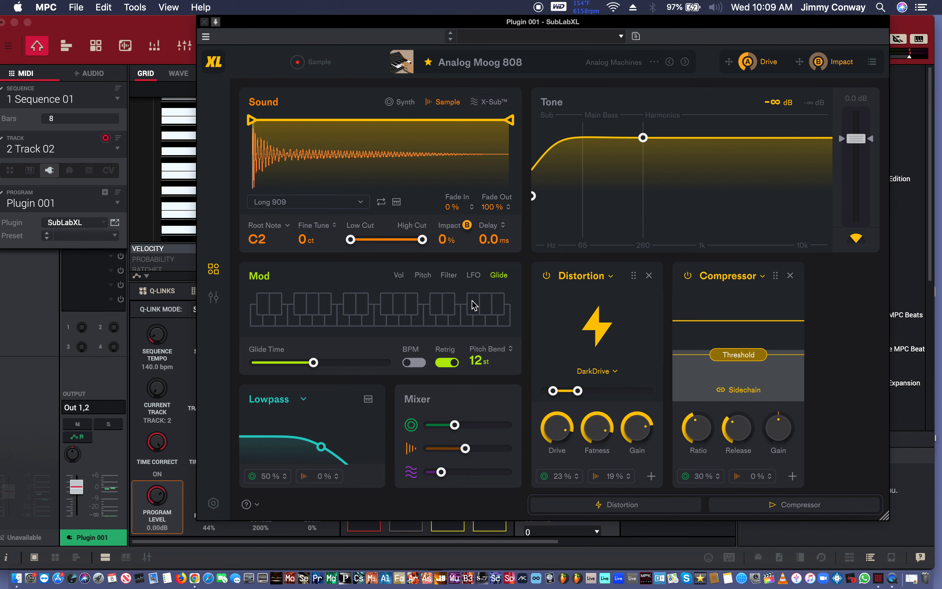
pyautogui.moveTo(458, 427)
pyautogui.mouseDown()
pyautogui.moveTo(428, 428)
pyautogui.moveTo(448, 428)
pyautogui.mouseUp()
pyautogui.click(411, 425)
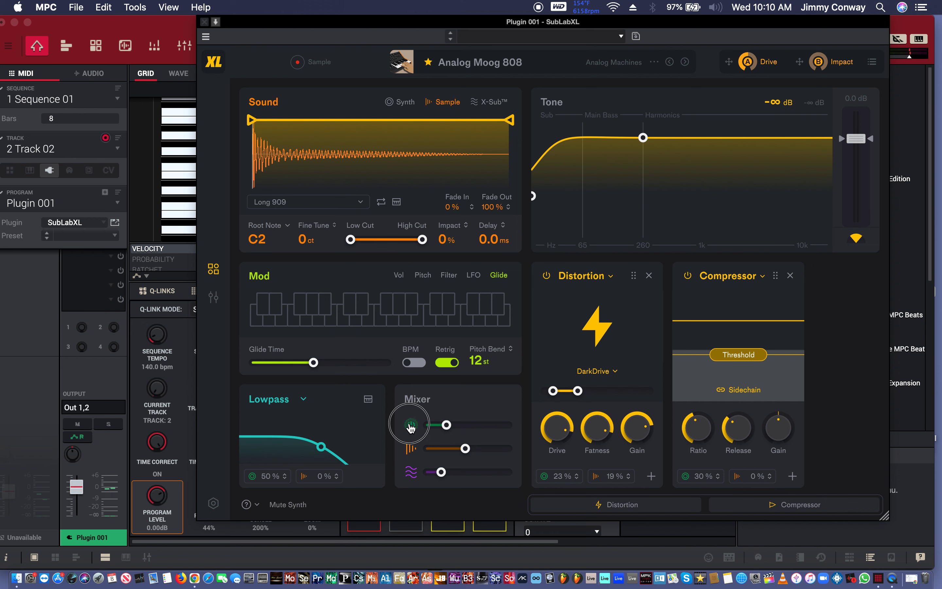
pyautogui.click(410, 454)
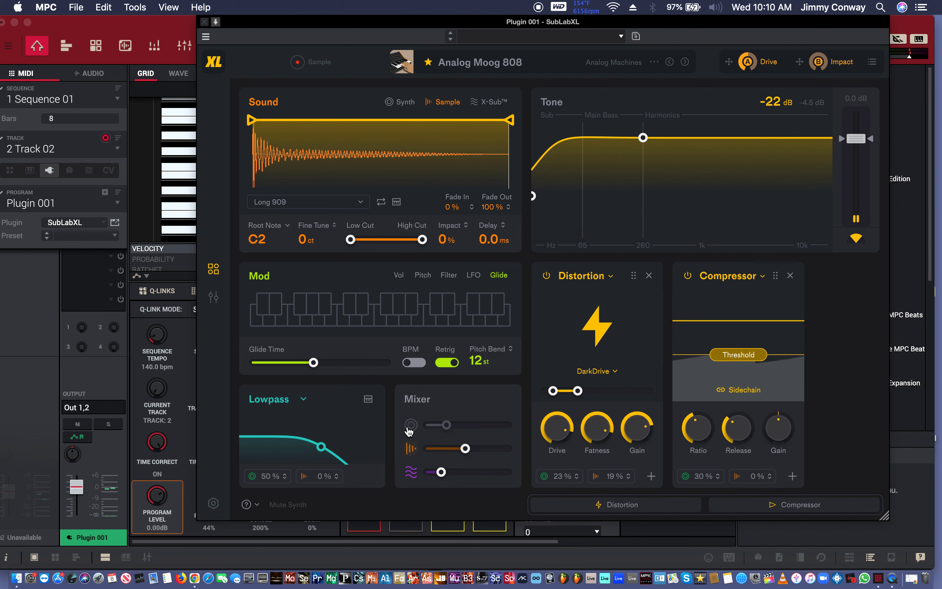
pyautogui.click(414, 419)
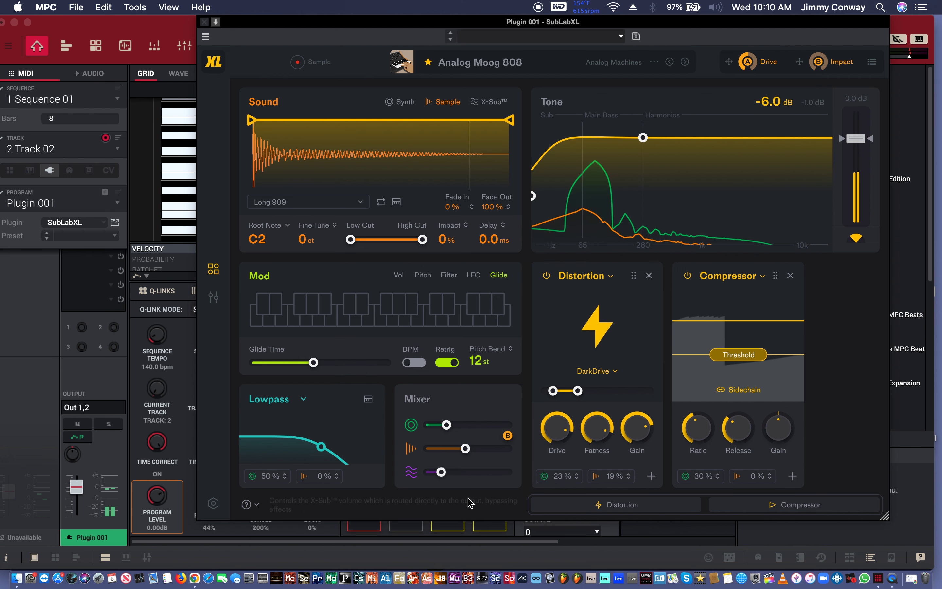
# Rebalance the mixer by raising the synth and X-Sub levels and lowering the sample level.
pyautogui.moveTo(465, 448)
pyautogui.moveTo(465, 449); pyautogui.dragTo(465, 425)
pyautogui.moveTo(448, 428)
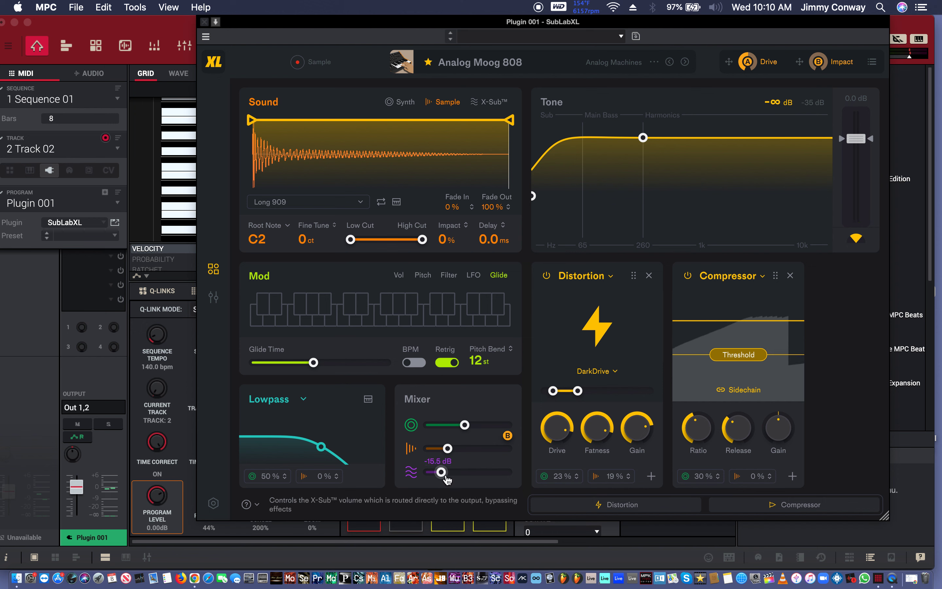
pyautogui.moveTo(443, 473); pyautogui.dragTo(471, 484)
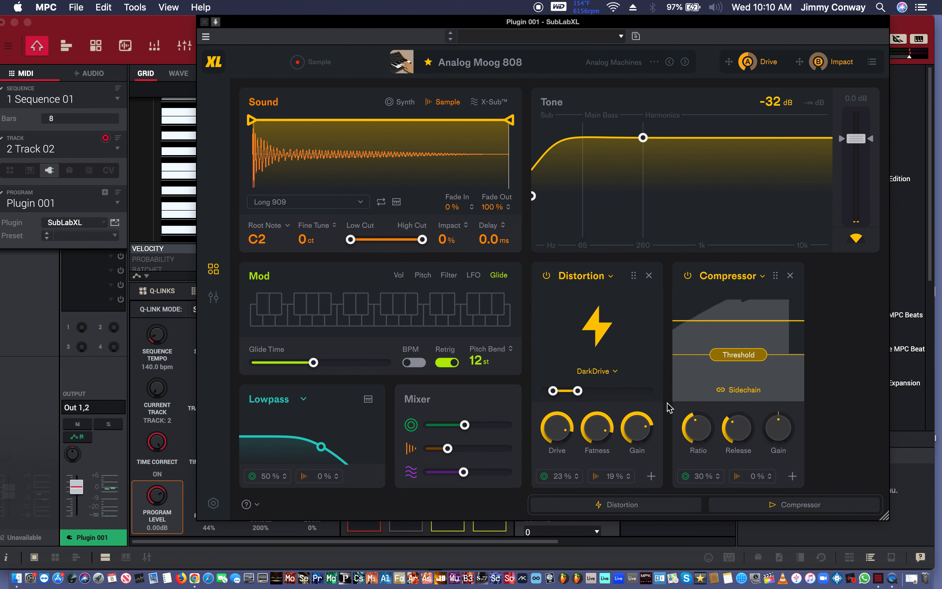
# Add a Crusher effect after the Compressor and raise its Bit Mode to 2 st.
pyautogui.moveTo(793, 361)
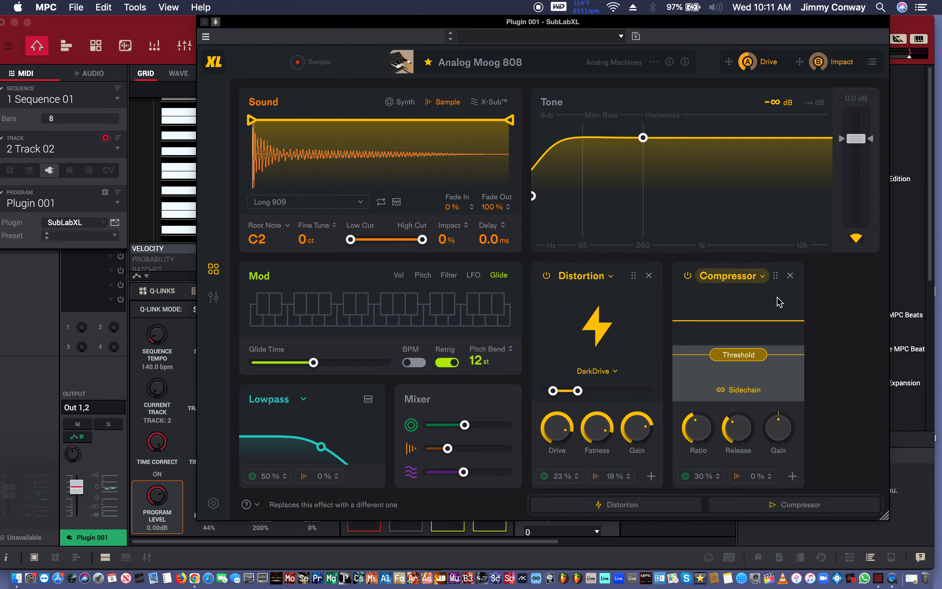
pyautogui.click(792, 477)
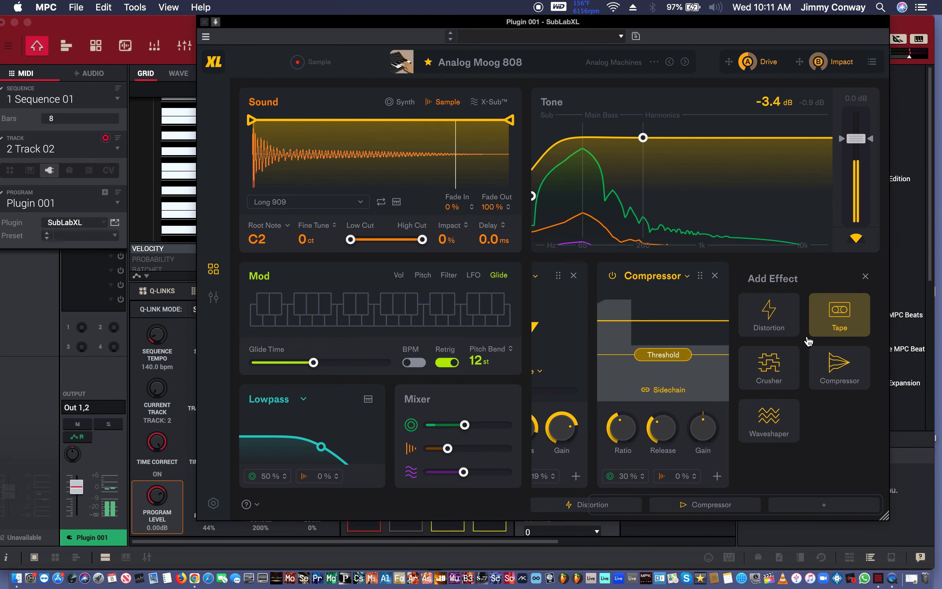
pyautogui.click(780, 372)
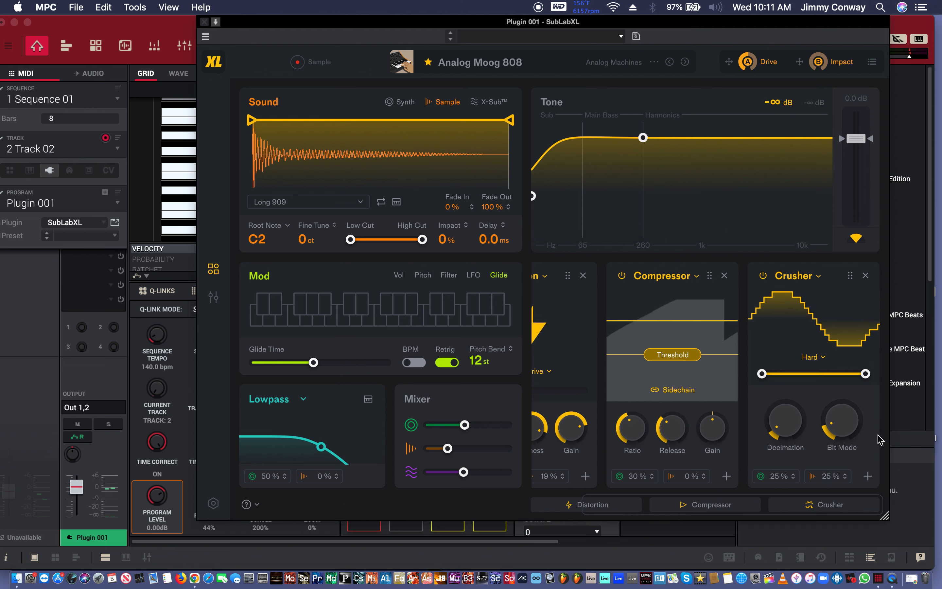
pyautogui.moveTo(849, 416); pyautogui.dragTo(849, 400)
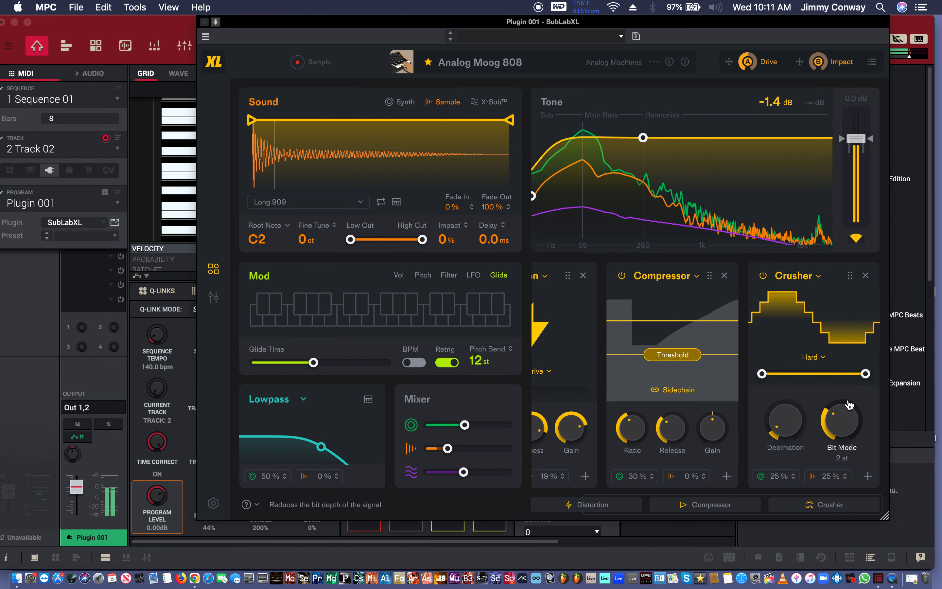
# Raise the Crusher's Bit Mode further and move the Crusher ahead of the Distortion and Compressor in the effects chain.
pyautogui.moveTo(842, 413); pyautogui.dragTo(838, 399)
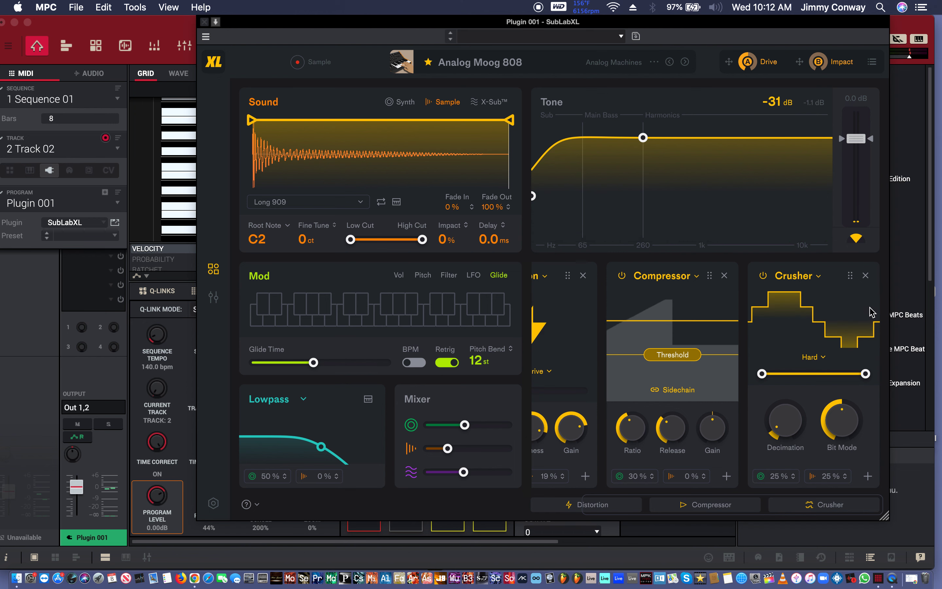
pyautogui.click(817, 358)
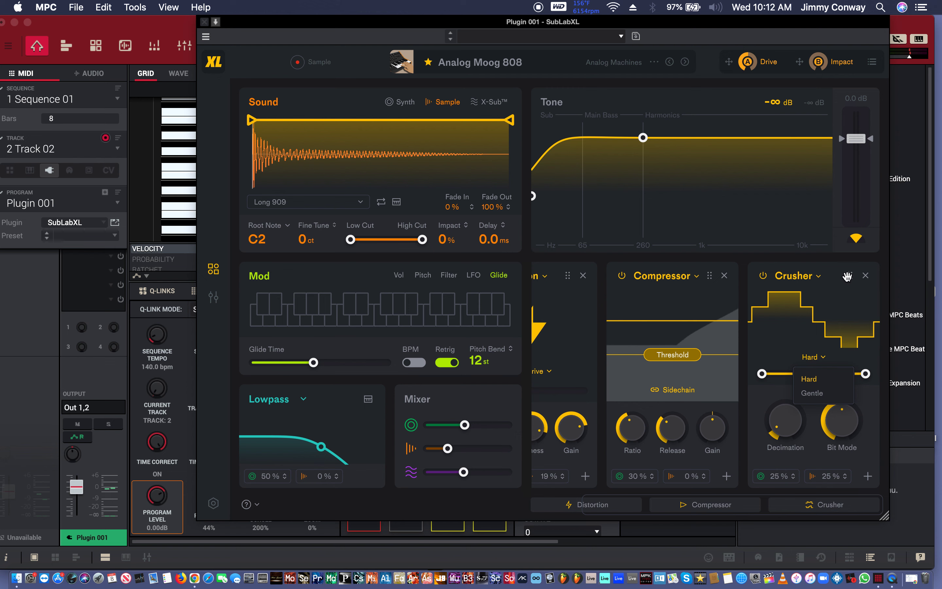
pyautogui.moveTo(848, 276); pyautogui.dragTo(677, 295)
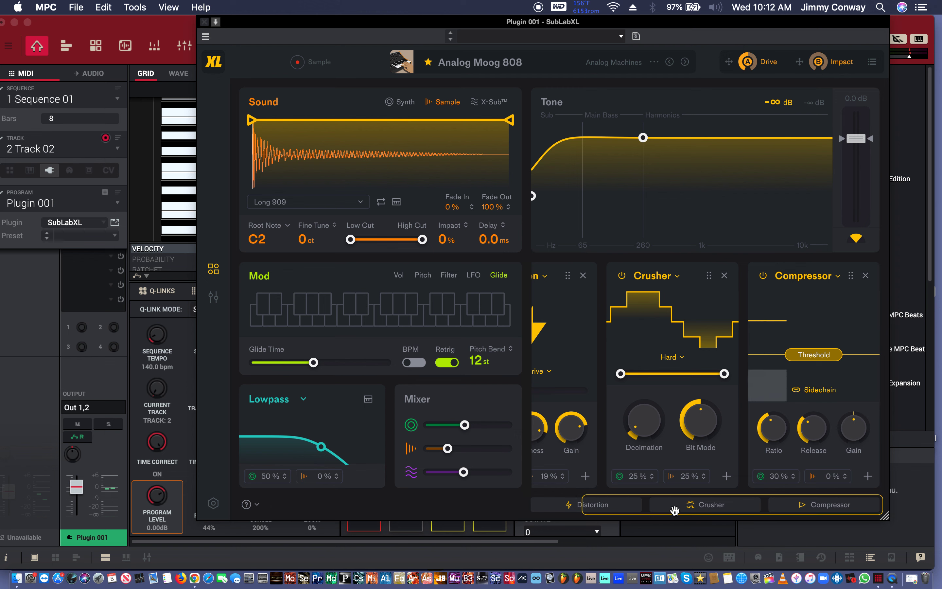
pyautogui.moveTo(675, 509); pyautogui.dragTo(614, 498)
pyautogui.moveTo(635, 272); pyautogui.dragTo(818, 280)
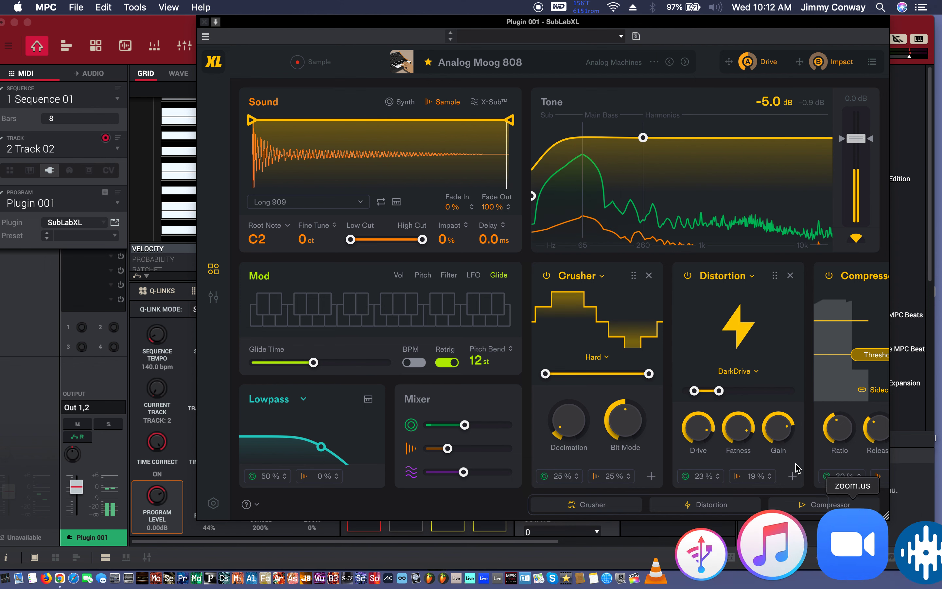
# Add a Tape effect after the Compressor and raise its Hiss to slightly above half.
pyautogui.moveTo(778, 446); pyautogui.dragTo(755, 474)
pyautogui.click(853, 503)
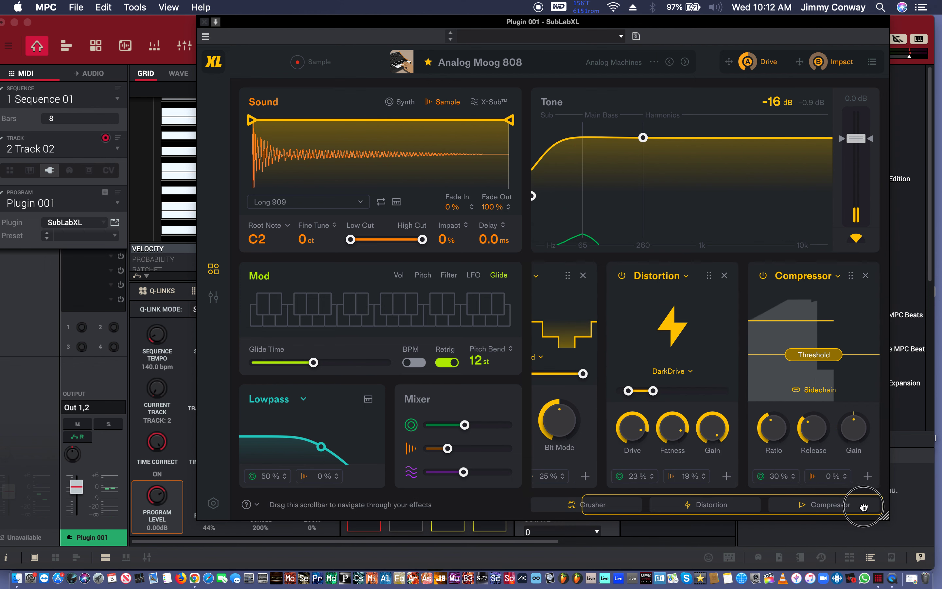
pyautogui.click(868, 476)
pyautogui.click(839, 313)
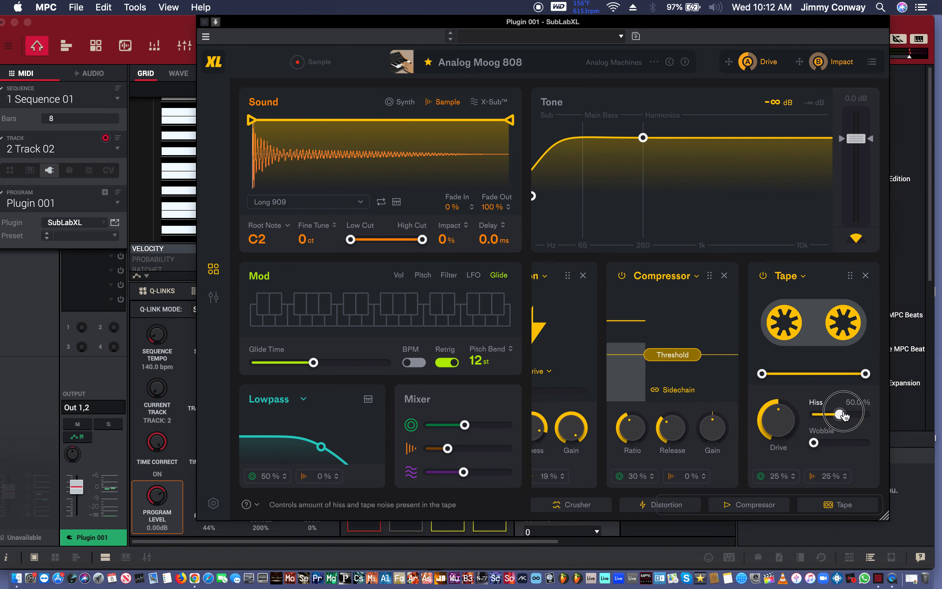
pyautogui.moveTo(844, 416); pyautogui.dragTo(850, 421)
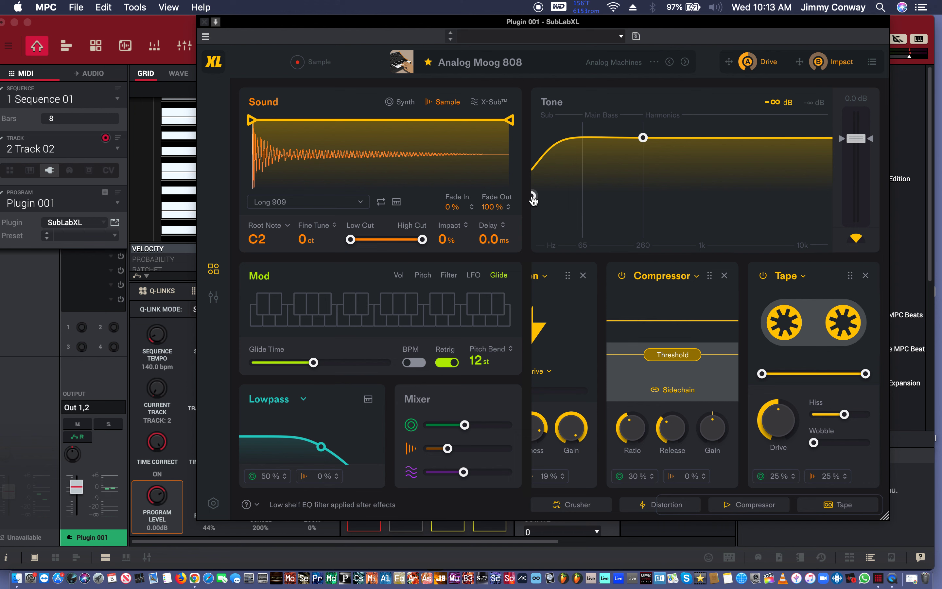
# Shift the Tone EQ's low shelf point up in frequency to about 60 Hz and raise its gain.
pyautogui.moveTo(534, 195); pyautogui.dragTo(578, 169)
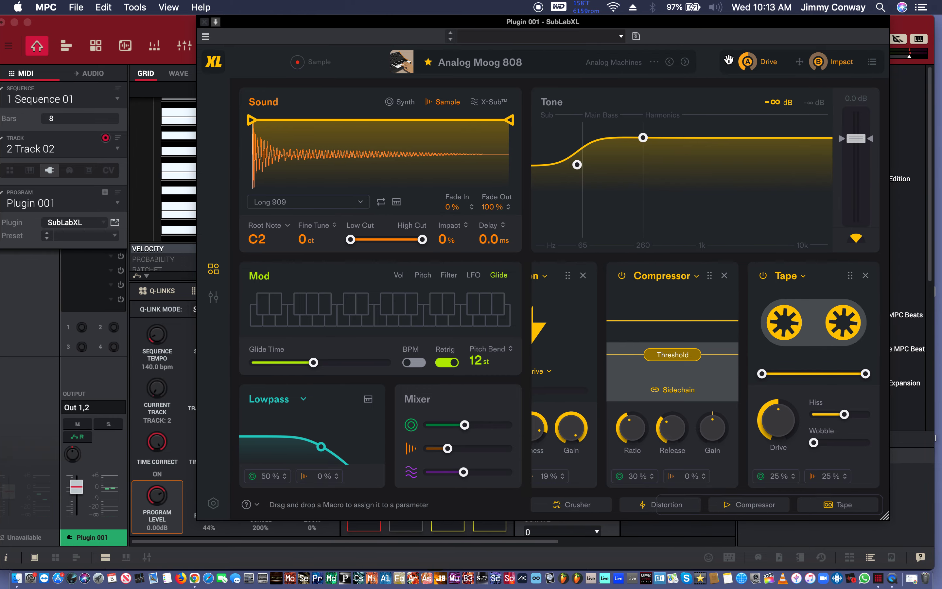
# Assign the Drive macro (A) to the Tape effect's Drive and the Distortion's Fatness.
pyautogui.moveTo(727, 61); pyautogui.dragTo(780, 428)
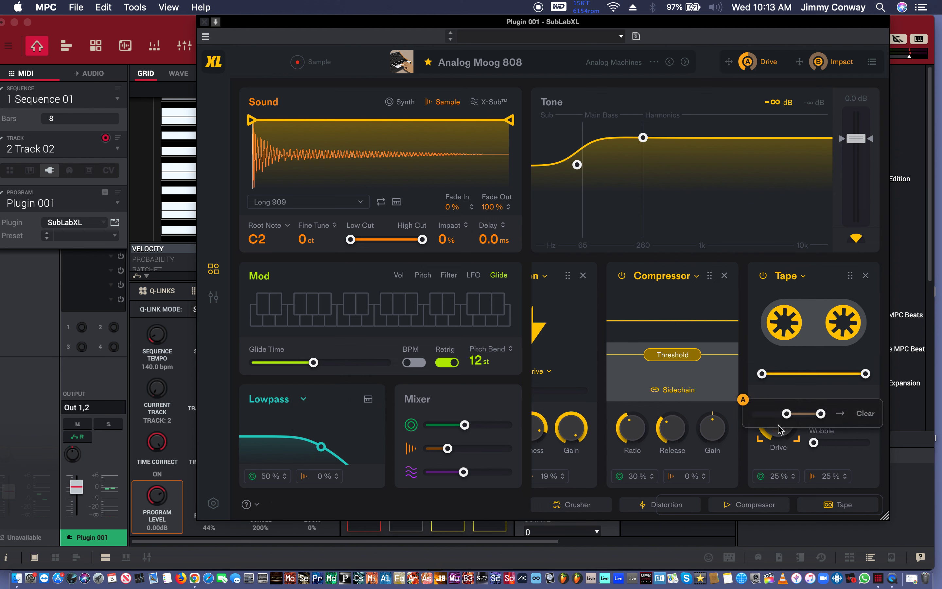
pyautogui.moveTo(789, 422)
pyautogui.mouseDown()
pyautogui.moveTo(752, 432)
pyautogui.moveTo(763, 433)
pyautogui.mouseUp()
pyautogui.moveTo(729, 60); pyautogui.dragTo(716, 427)
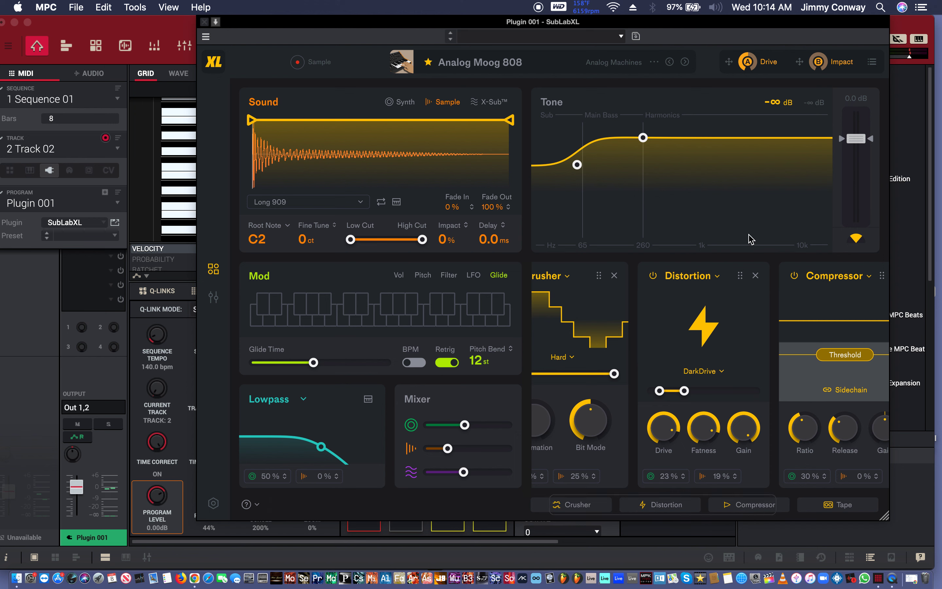
pyautogui.moveTo(785, 313)
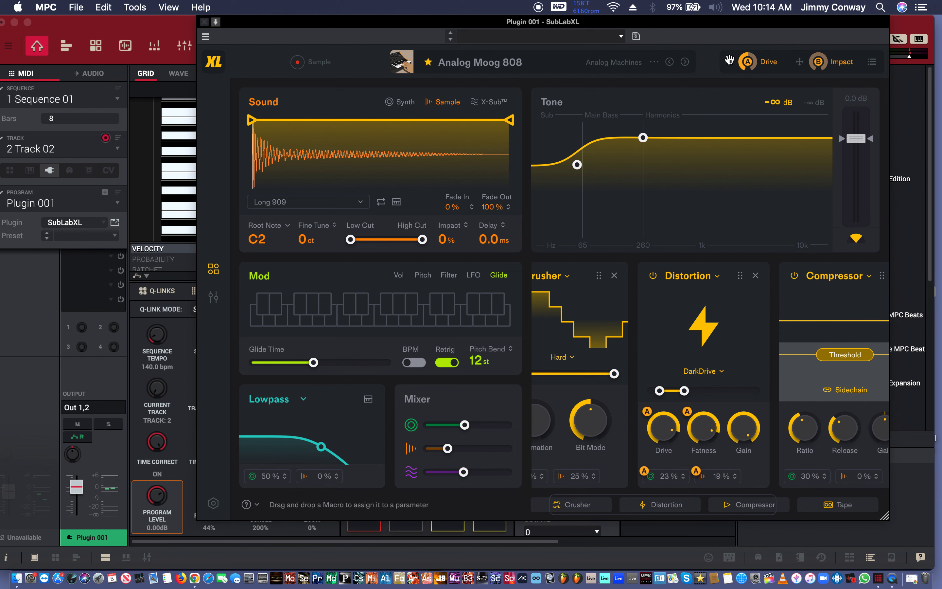
pyautogui.moveTo(729, 62); pyautogui.dragTo(703, 428)
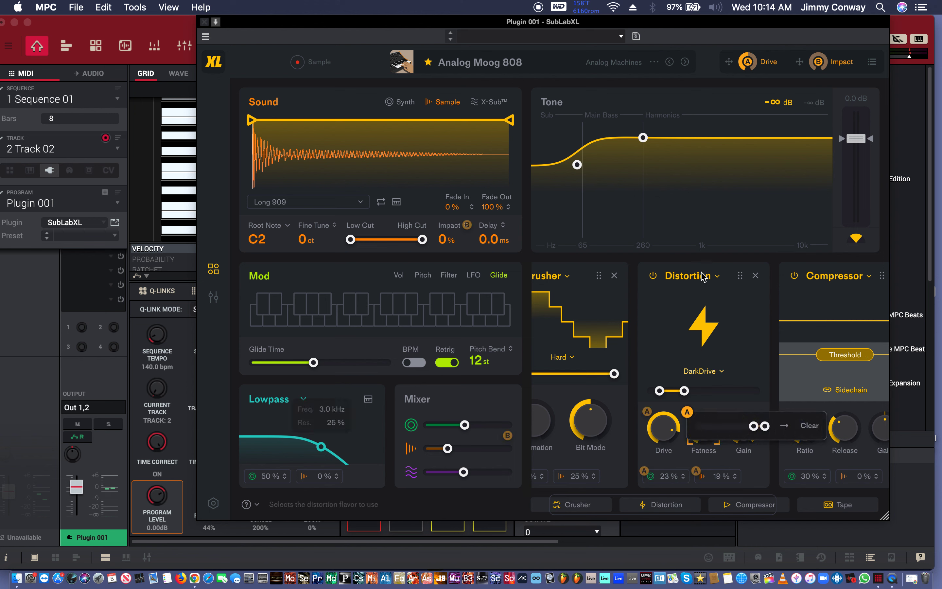
# Move the Distortion after the Compressor and assign the Drive macro to the Crusher's Bit Mode.
pyautogui.moveTo(740, 276); pyautogui.dragTo(853, 283)
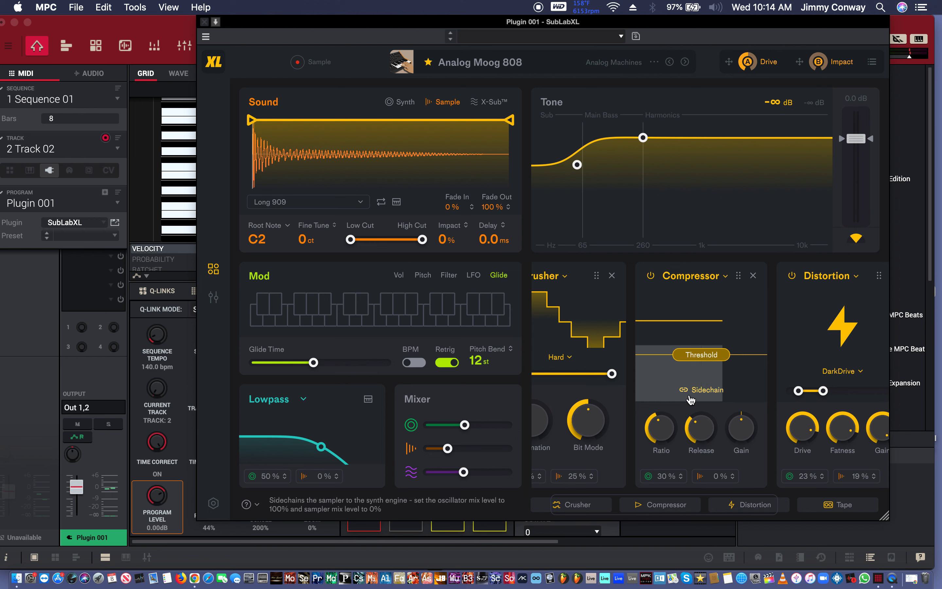
pyautogui.moveTo(729, 61); pyautogui.dragTo(603, 436)
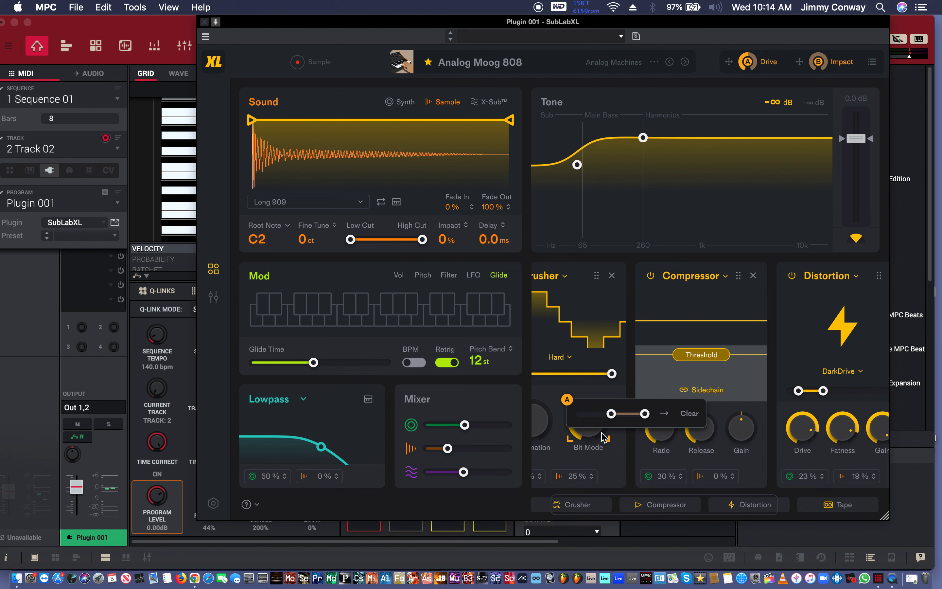
# Vary the Drive macro to hear its effect on the assigned controls, leaving it slightly lower.
pyautogui.click(753, 66)
pyautogui.moveTo(754, 66); pyautogui.dragTo(754, 67)
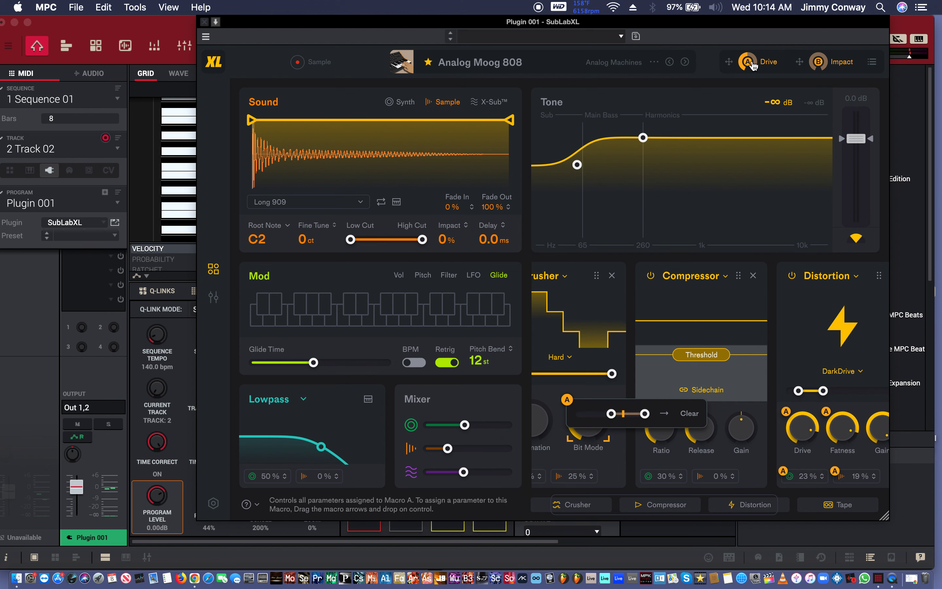
pyautogui.moveTo(670, 364)
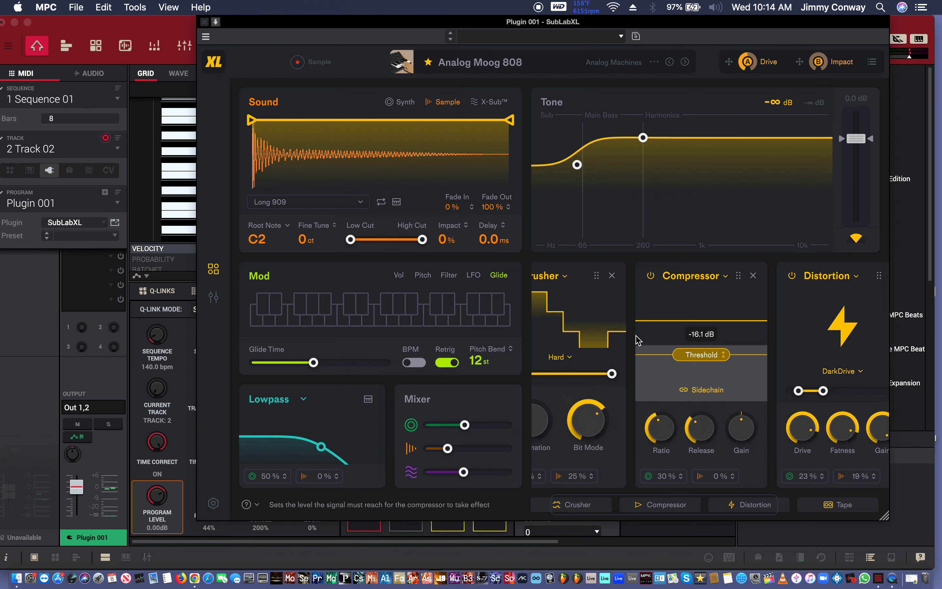
pyautogui.moveTo(747, 70)
pyautogui.moveTo(747, 62); pyautogui.dragTo(701, 75)
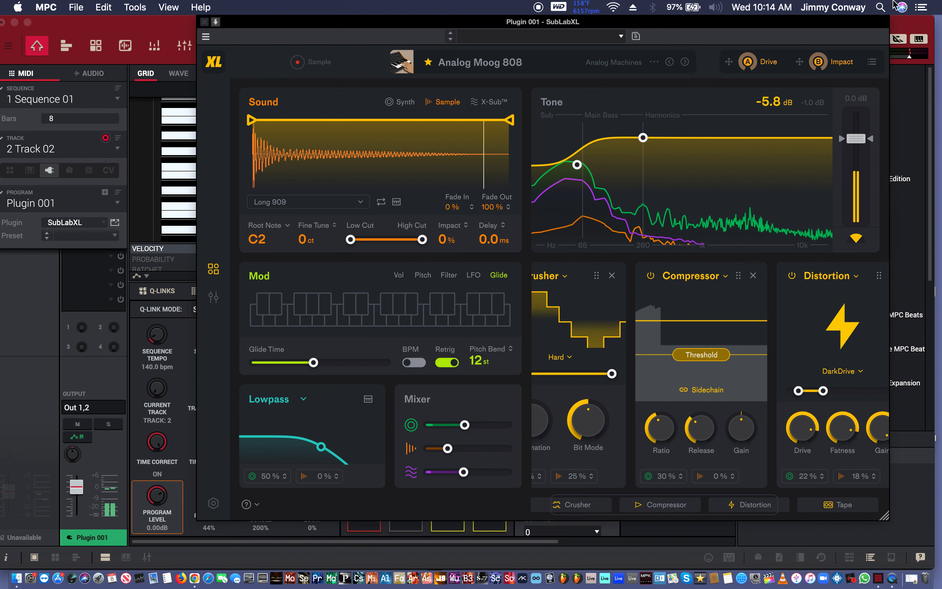
pyautogui.moveTo(800, 61); pyautogui.dragTo(801, 63)
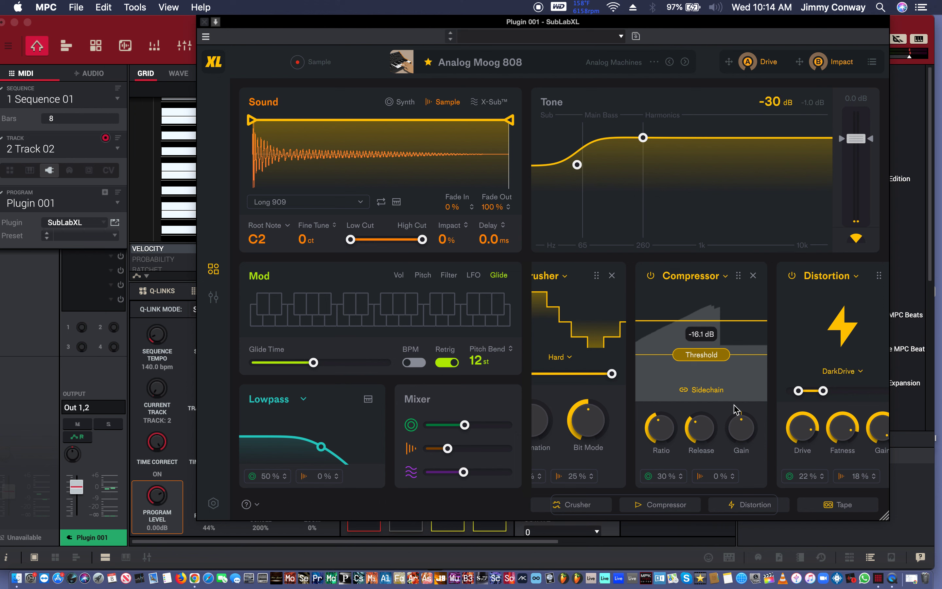
# Show the Synth sound source and raise the Compressor's synth return to 100%.
pyautogui.moveTo(757, 460)
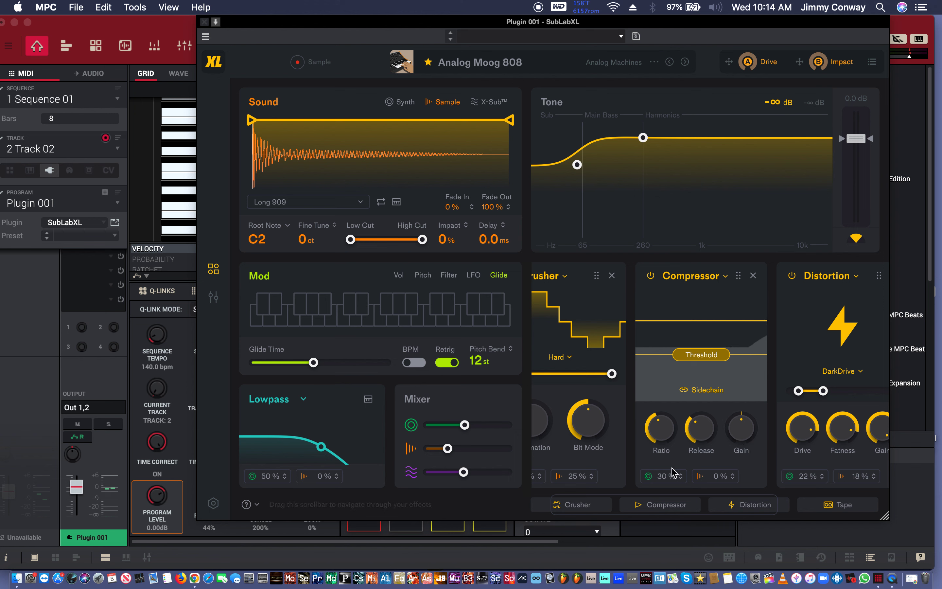
pyautogui.moveTo(667, 441)
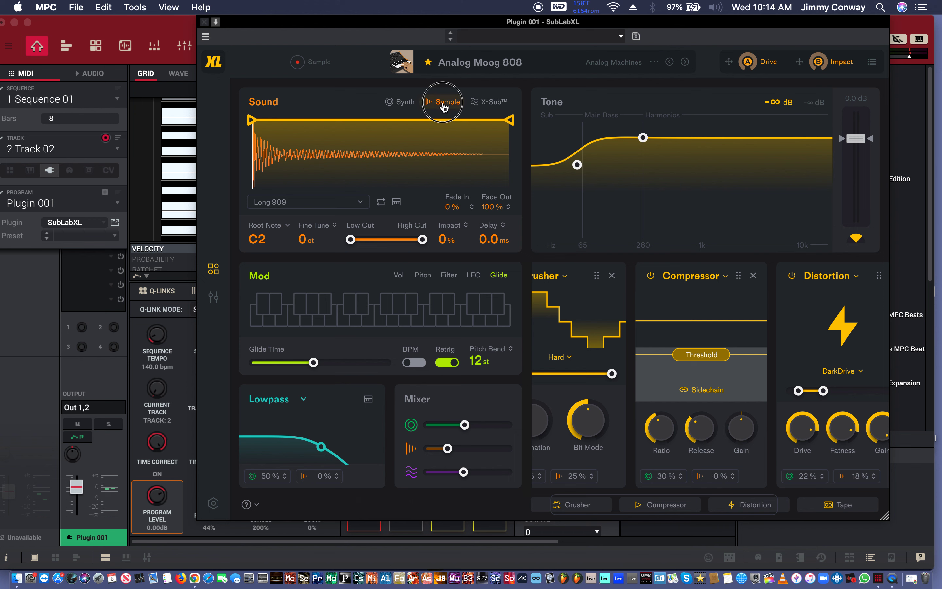
pyautogui.click(410, 101)
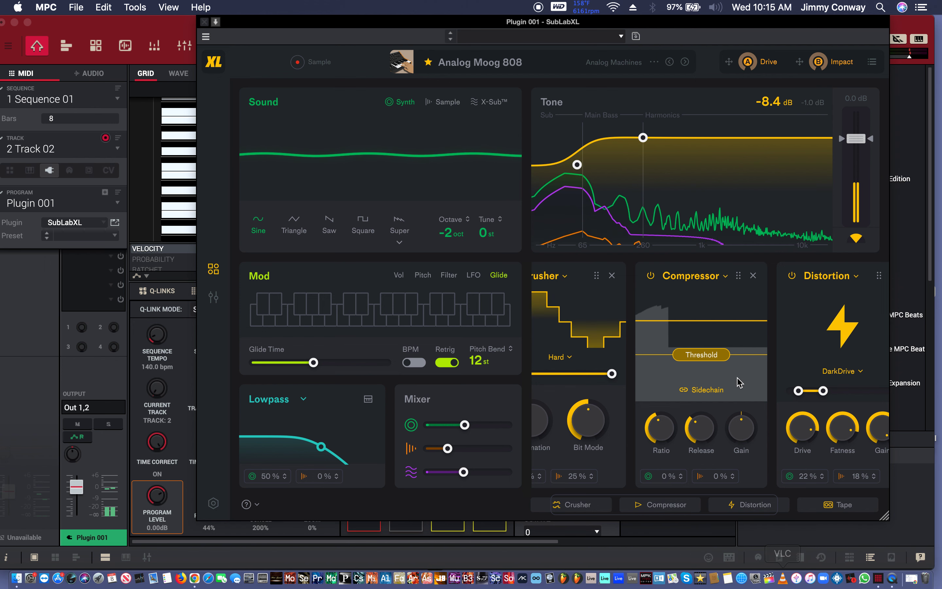
pyautogui.moveTo(670, 477); pyautogui.dragTo(668, 428)
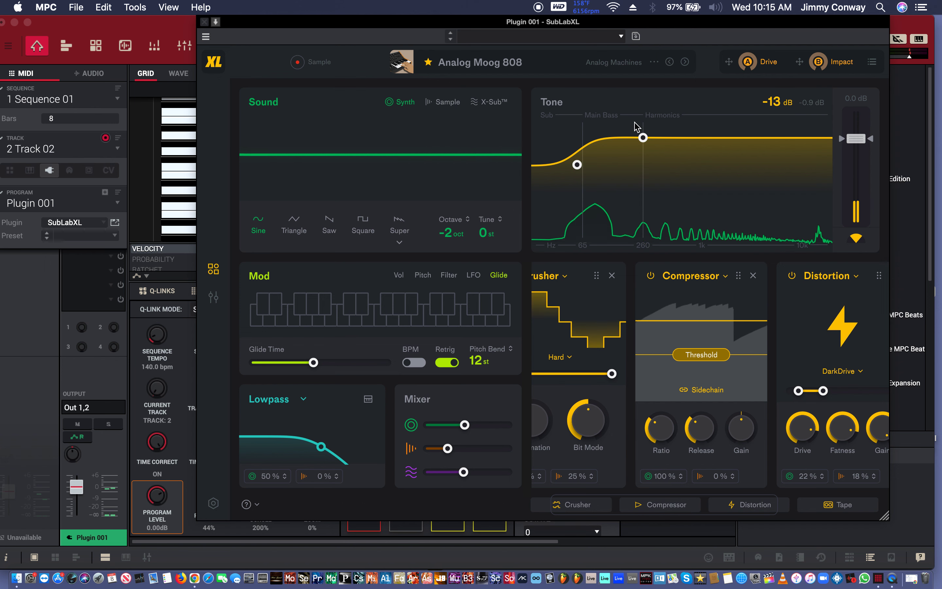
# Set the Crusher's synth return to 29% and its sampler return to 7%.
pyautogui.moveTo(663, 497); pyautogui.dragTo(590, 498)
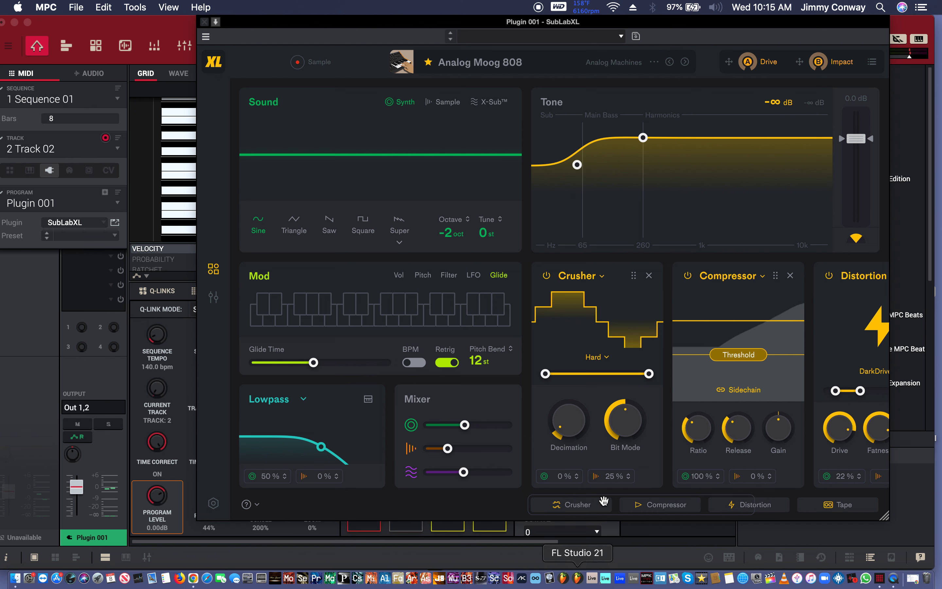
pyautogui.moveTo(609, 478); pyautogui.dragTo(618, 588)
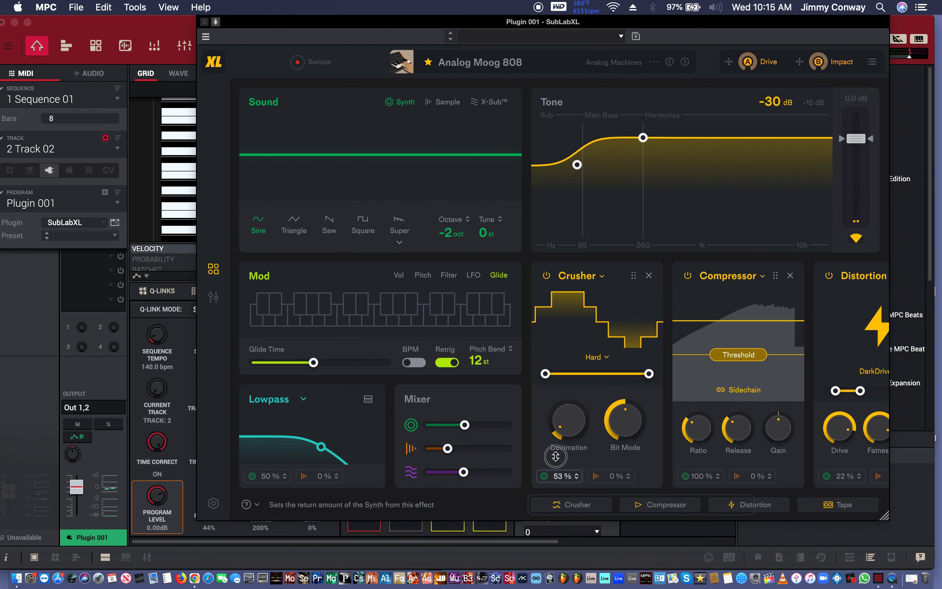
pyautogui.moveTo(555, 456)
pyautogui.mouseDown()
pyautogui.moveTo(554, 441)
pyautogui.moveTo(546, 462)
pyautogui.mouseUp()
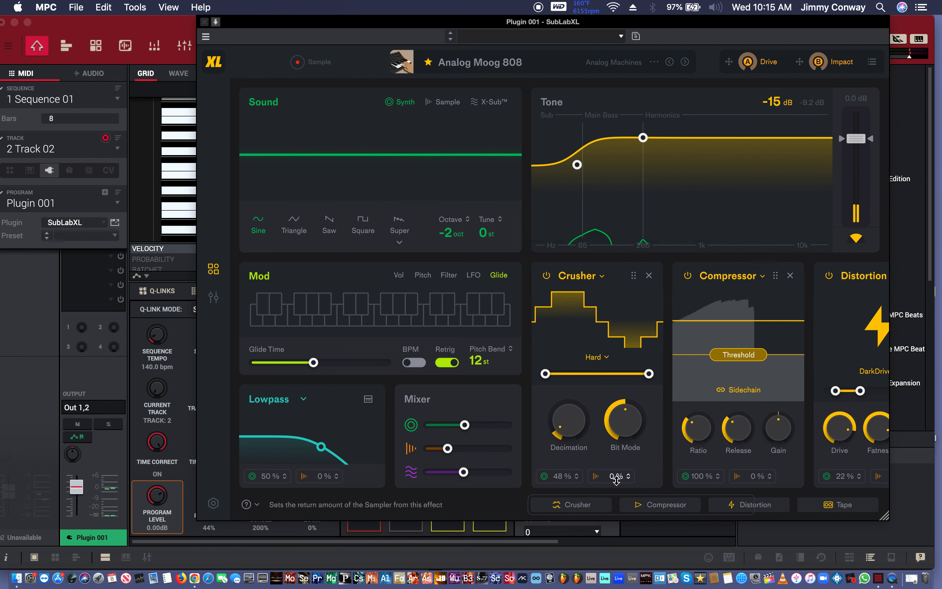
pyautogui.moveTo(611, 477)
pyautogui.mouseDown()
pyautogui.moveTo(610, 460)
pyautogui.moveTo(604, 477)
pyautogui.mouseUp()
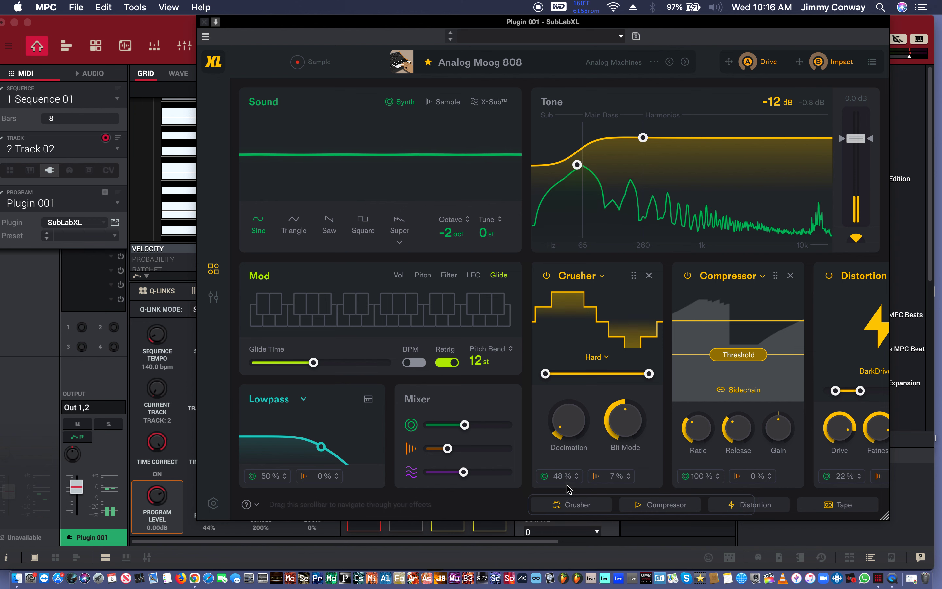
pyautogui.moveTo(561, 476); pyautogui.dragTo(560, 484)
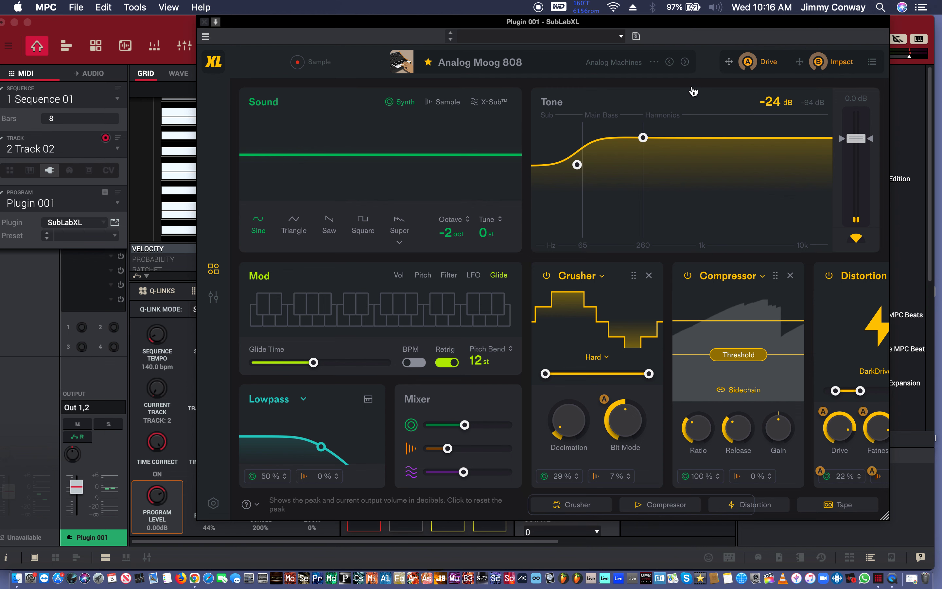
# Browse the preset packs, viewing the My Subs, Divine Bass and Reese Subs presets, and close the browser without loading one.
pyautogui.click(505, 65)
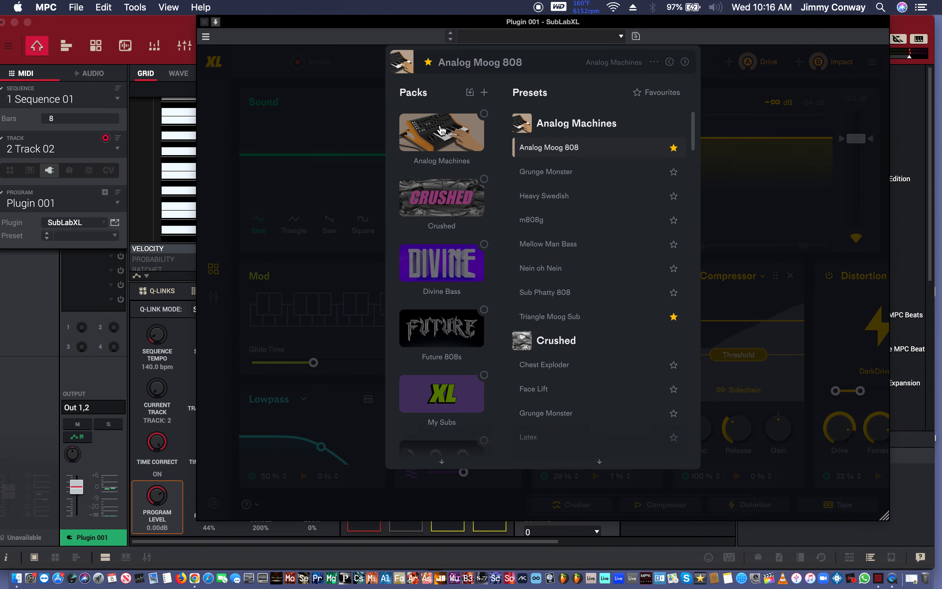
pyautogui.scroll(-1, 436, 251)
pyautogui.scroll(-5, 435, 250)
pyautogui.scroll(5, 436, 156)
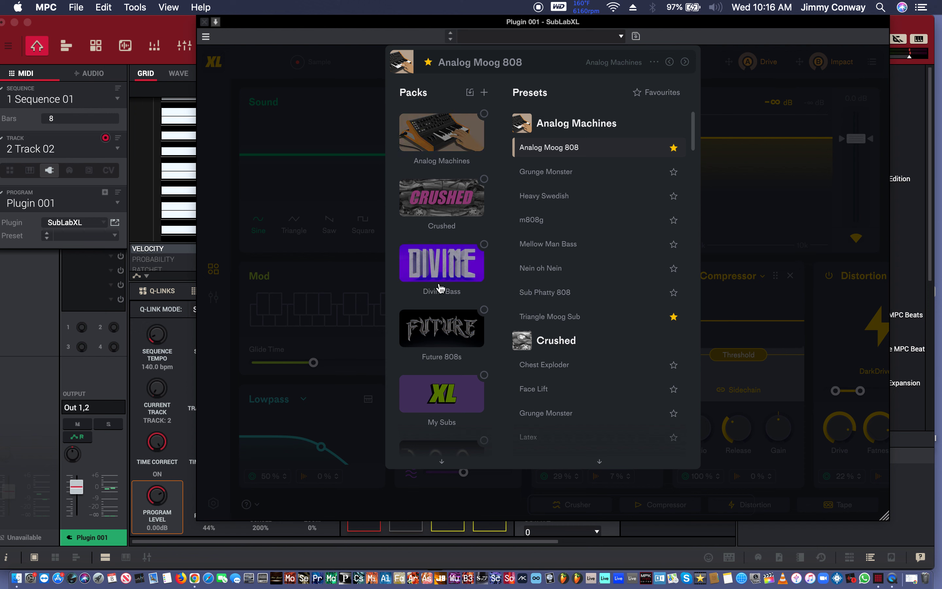
pyautogui.scroll(-1, 440, 286)
pyautogui.click(445, 378)
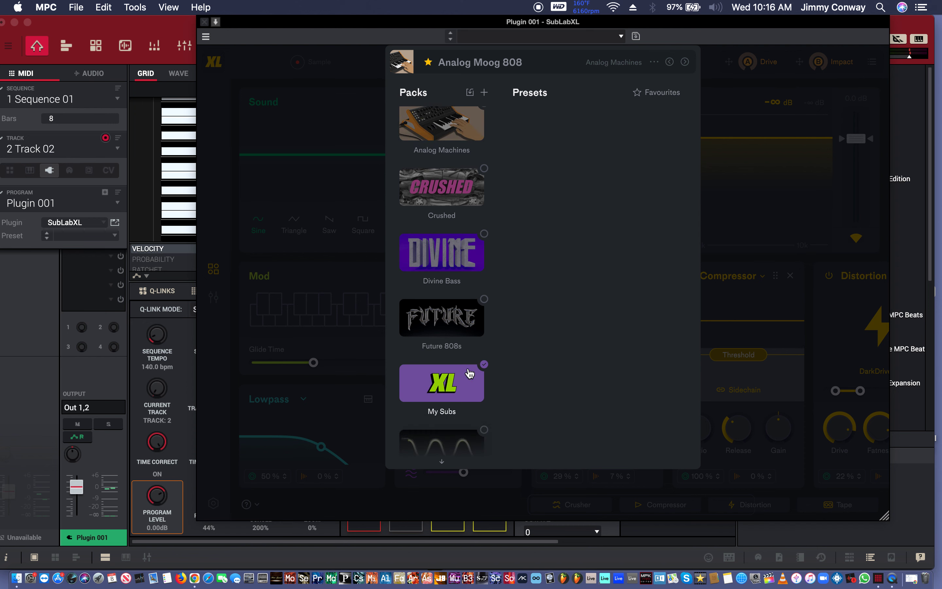
pyautogui.click(447, 252)
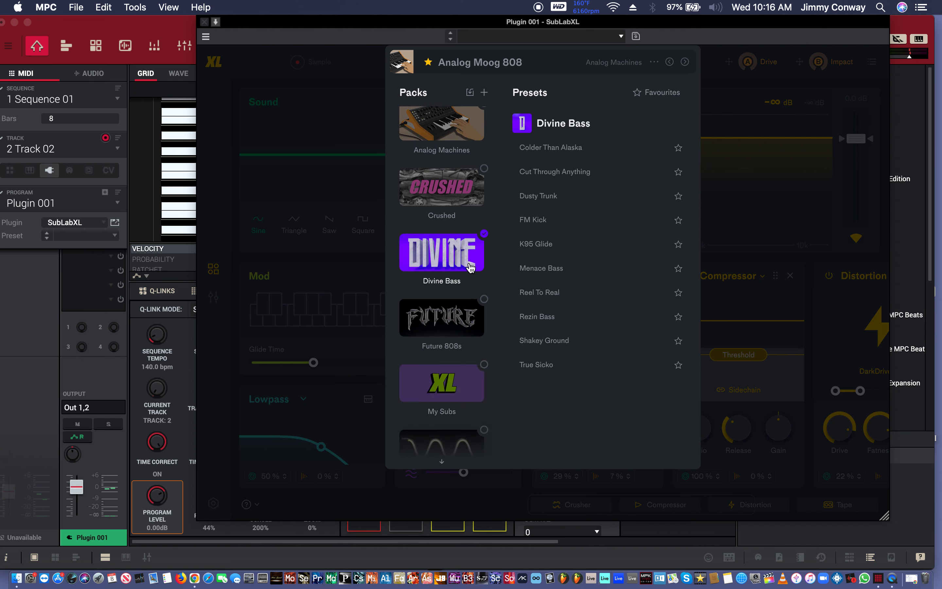
pyautogui.scroll(-5, 481, 332)
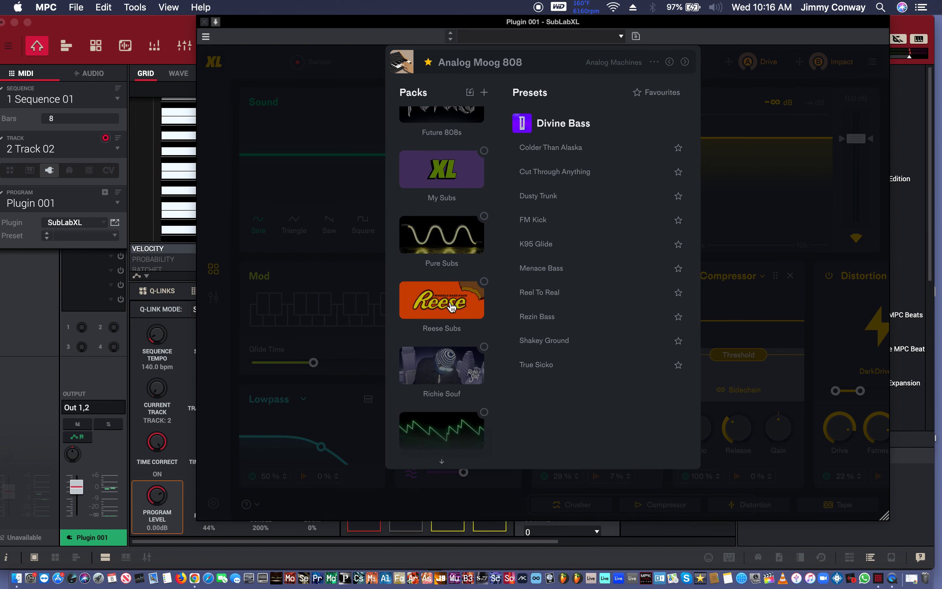
pyautogui.click(452, 306)
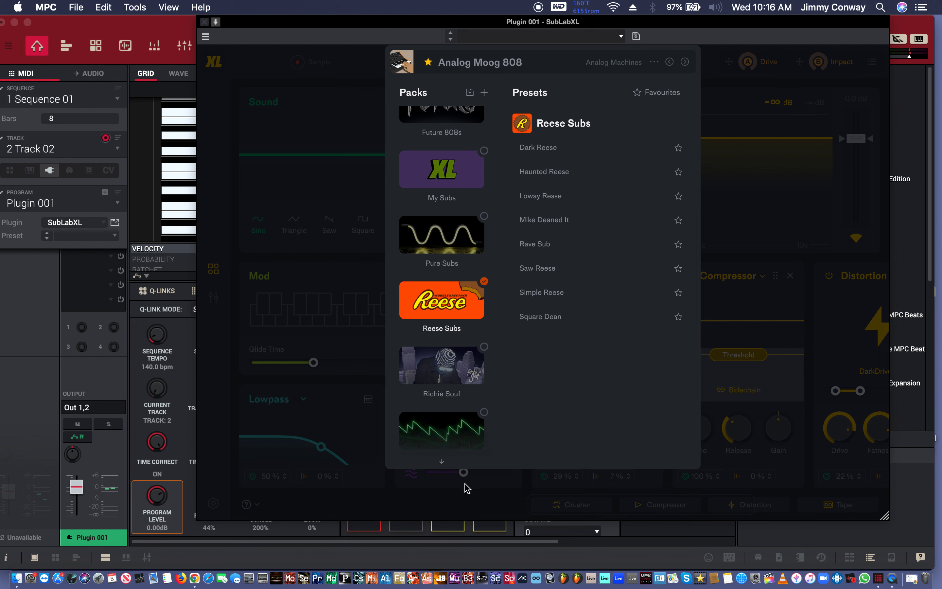
pyautogui.scroll(-3, 463, 394)
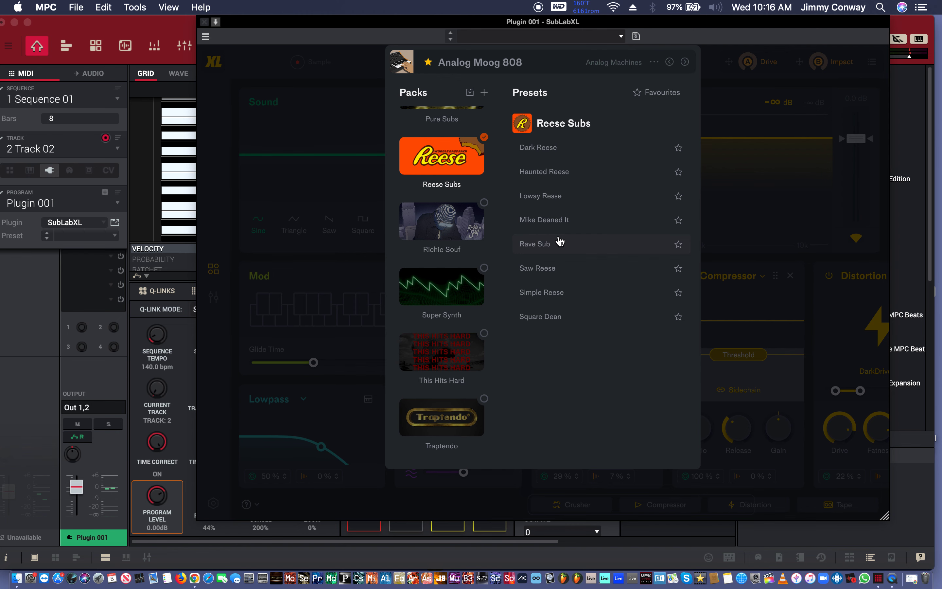
pyautogui.click(330, 75)
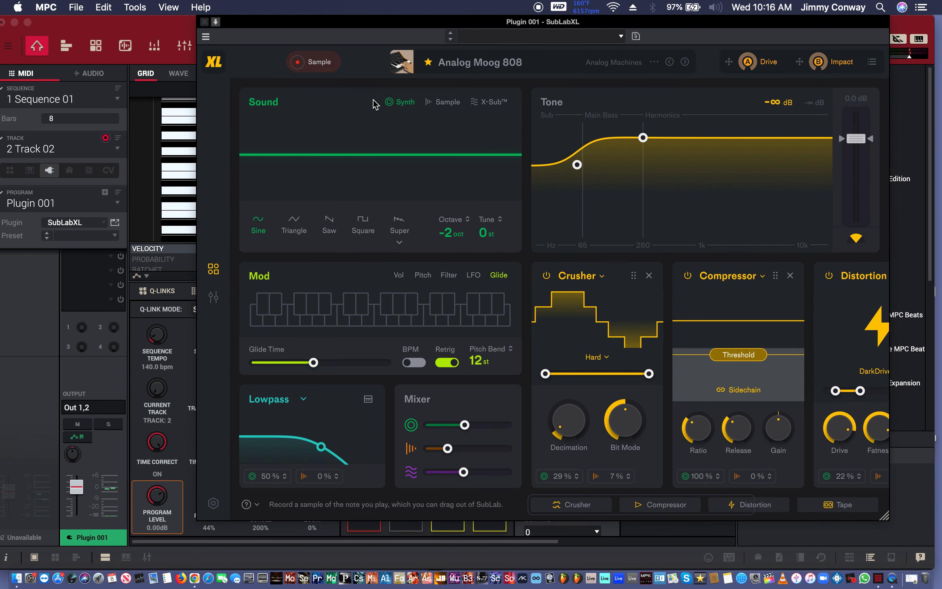
# View the Analog Machines pack, switch to Divine Bass and load its Colder Than Alaska preset.
pyautogui.click(520, 64)
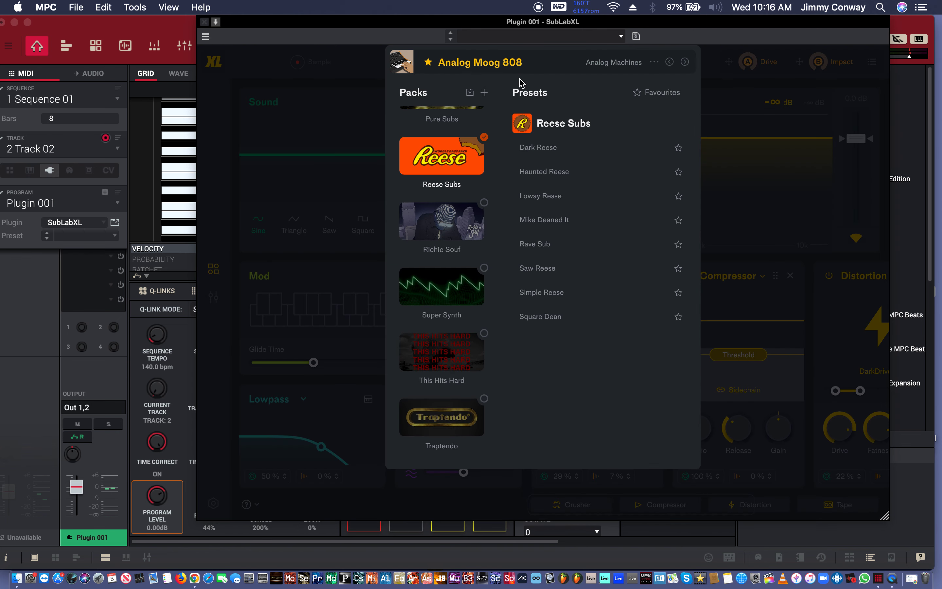
pyautogui.scroll(10, 434, 119)
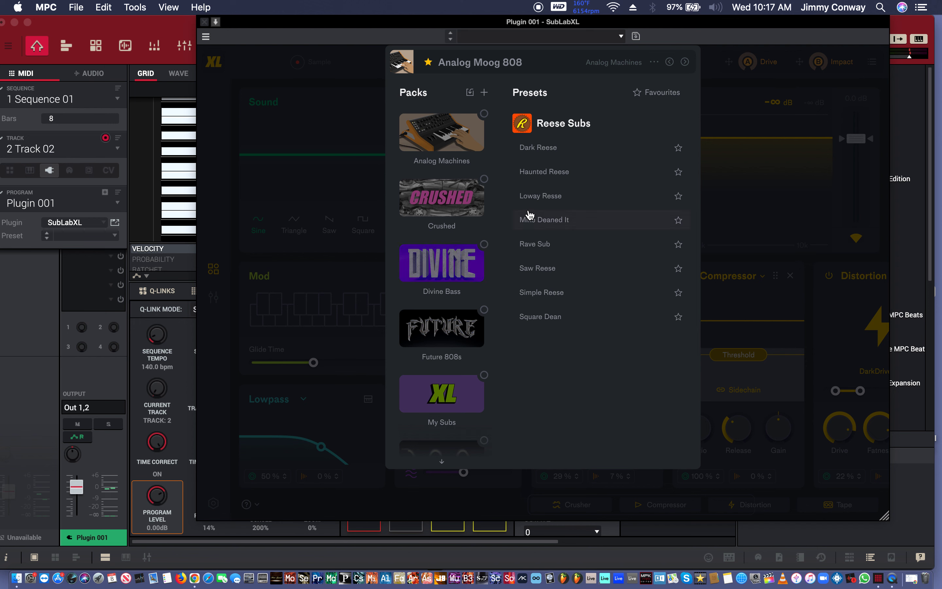
pyautogui.click(436, 139)
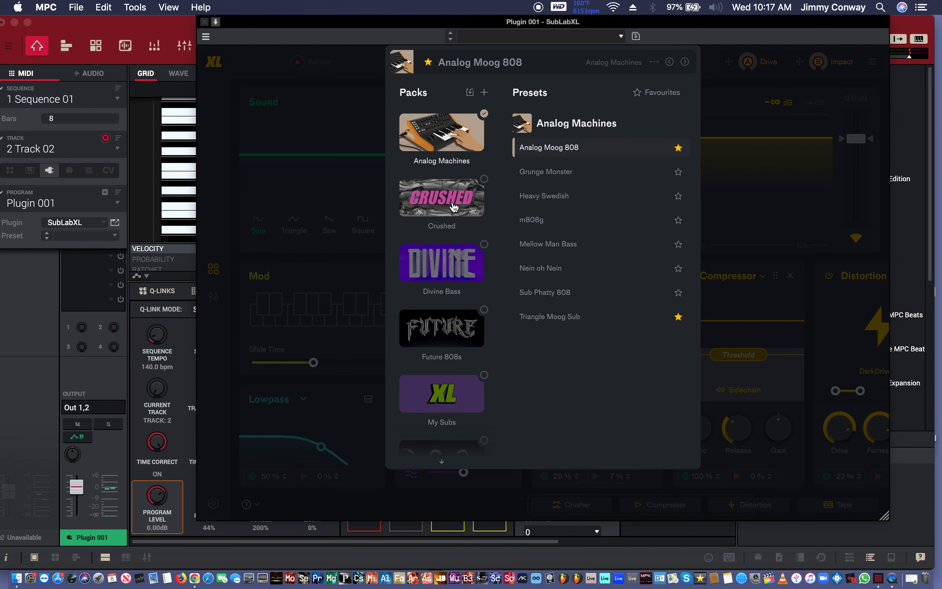
pyautogui.click(441, 263)
pyautogui.click(534, 155)
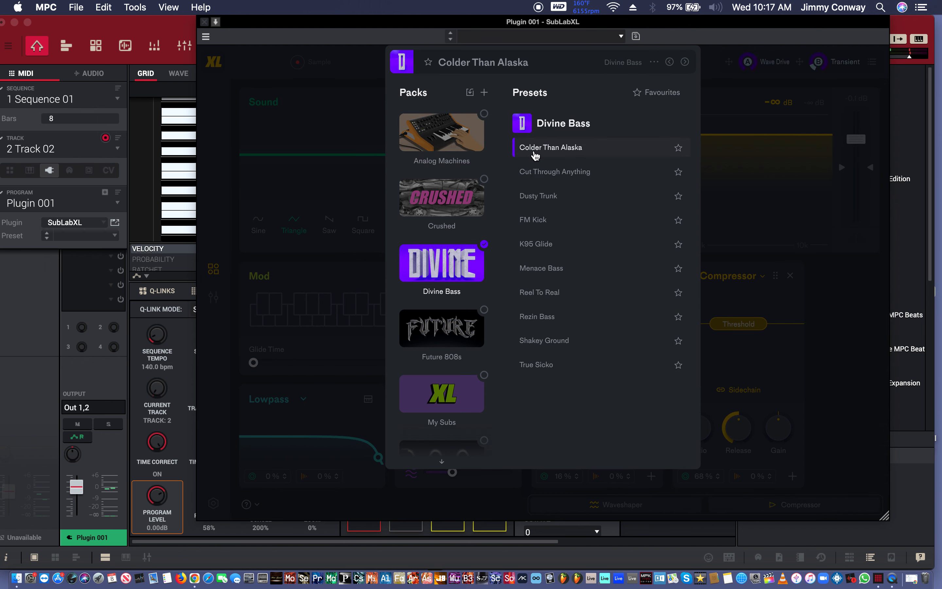
# Load the 808 Real ATL preset from the Future 808s pack and close the preset browser.
pyautogui.click(457, 331)
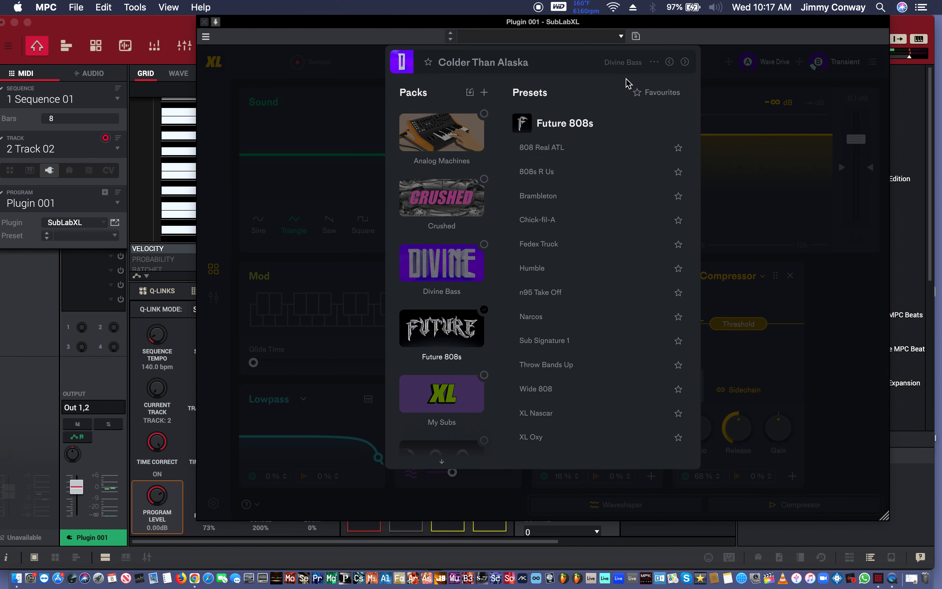
pyautogui.click(561, 154)
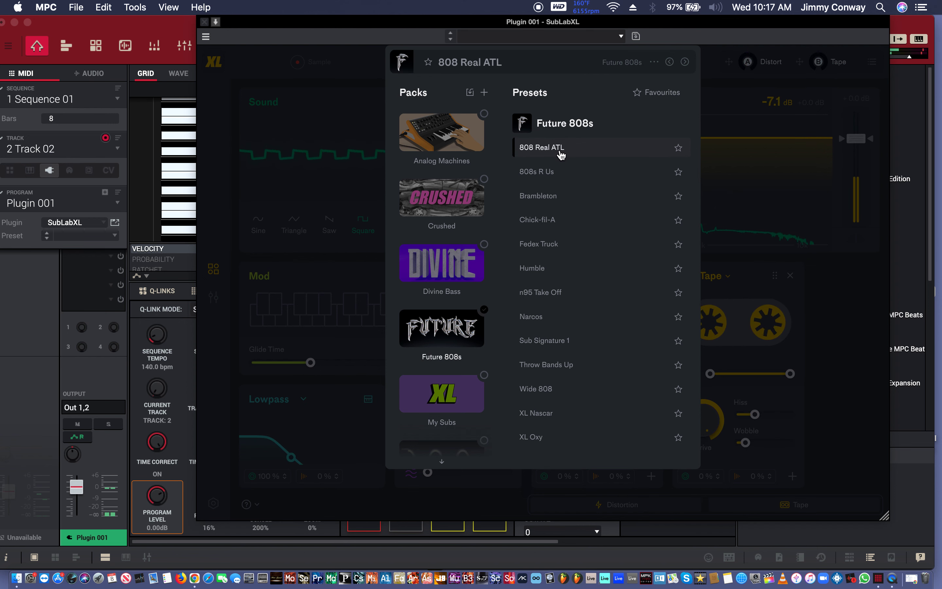
pyautogui.click(715, 121)
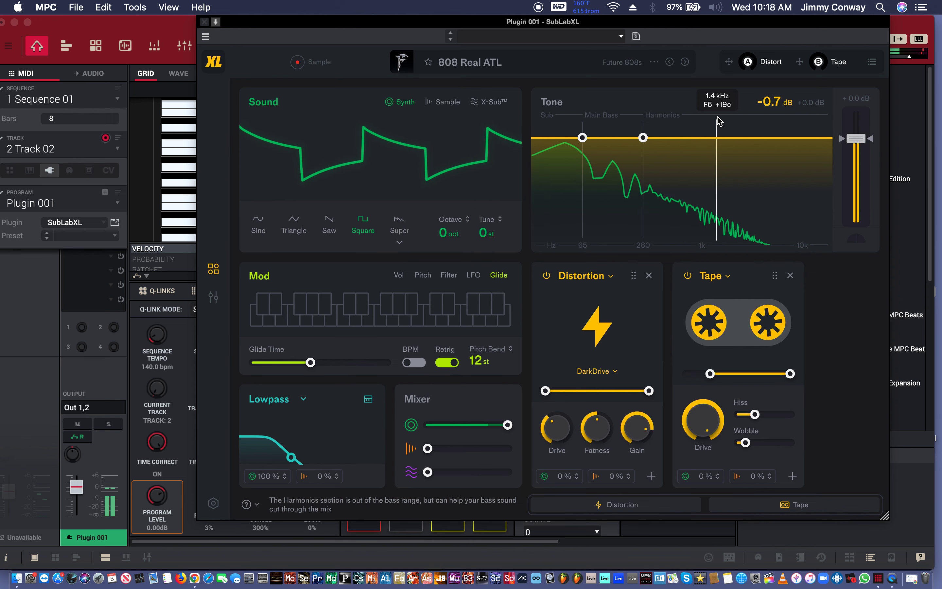
# Close and reopen the SubLab XL plugin window, and load the 808s R Us preset from Future 808s.
pyautogui.click(203, 22)
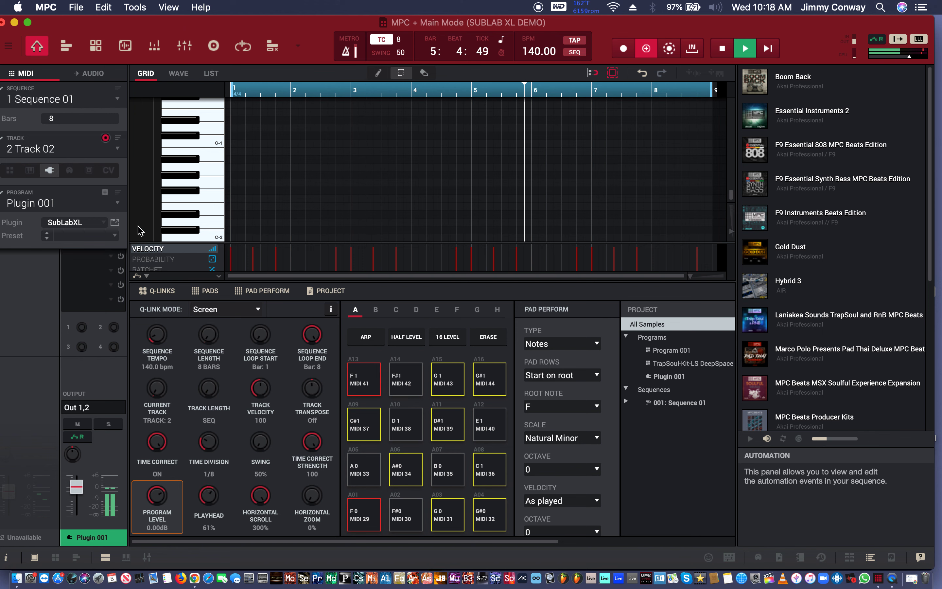
pyautogui.click(115, 222)
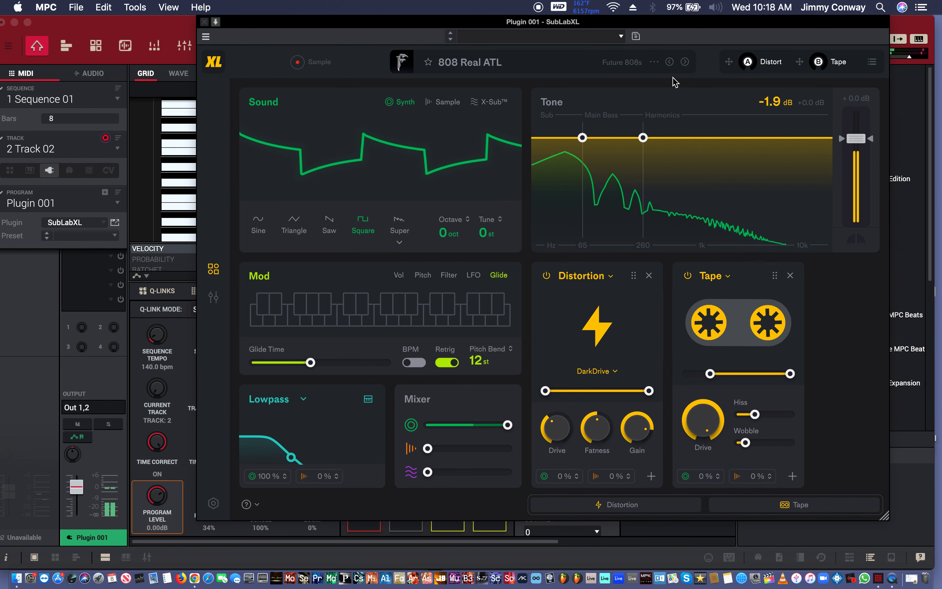
pyautogui.click(684, 61)
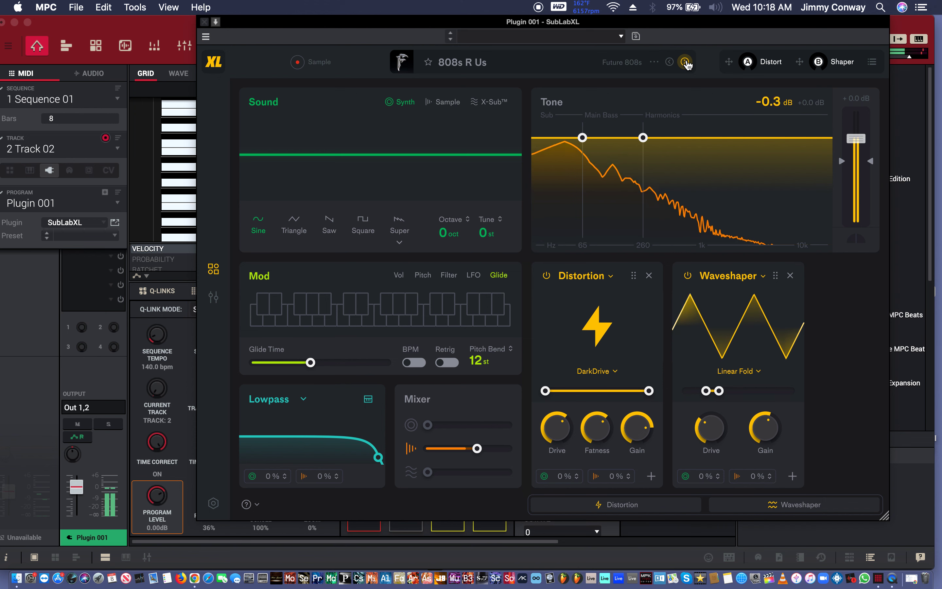
# Move the plugin window off the note grid, examine the bass track's notes and velocities, and bring the window back over the grid.
pyautogui.moveTo(708, 24); pyautogui.dragTo(643, 274)
pyautogui.scroll(2, 610, 170)
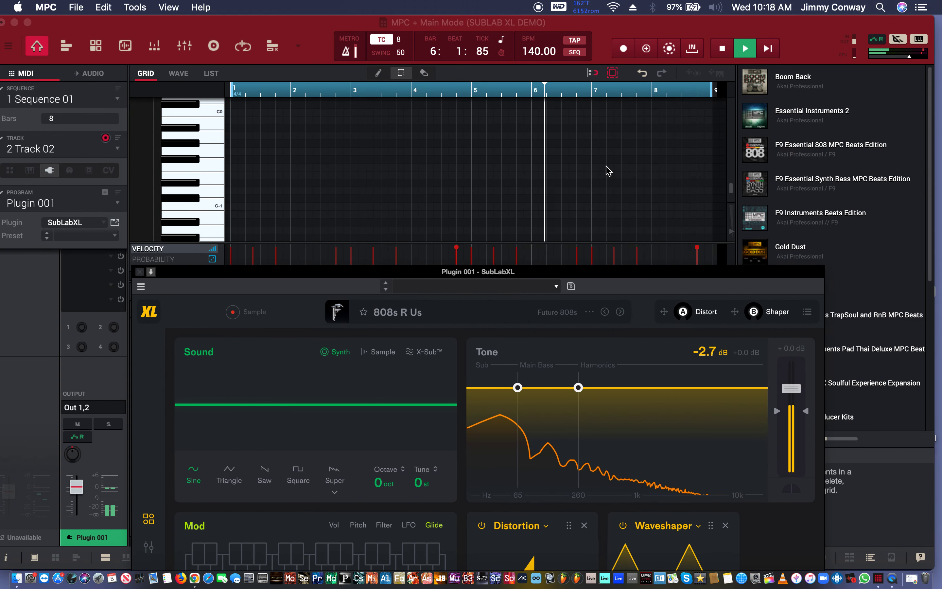
pyautogui.scroll(-1, 609, 171)
pyautogui.scroll(-1, 609, 170)
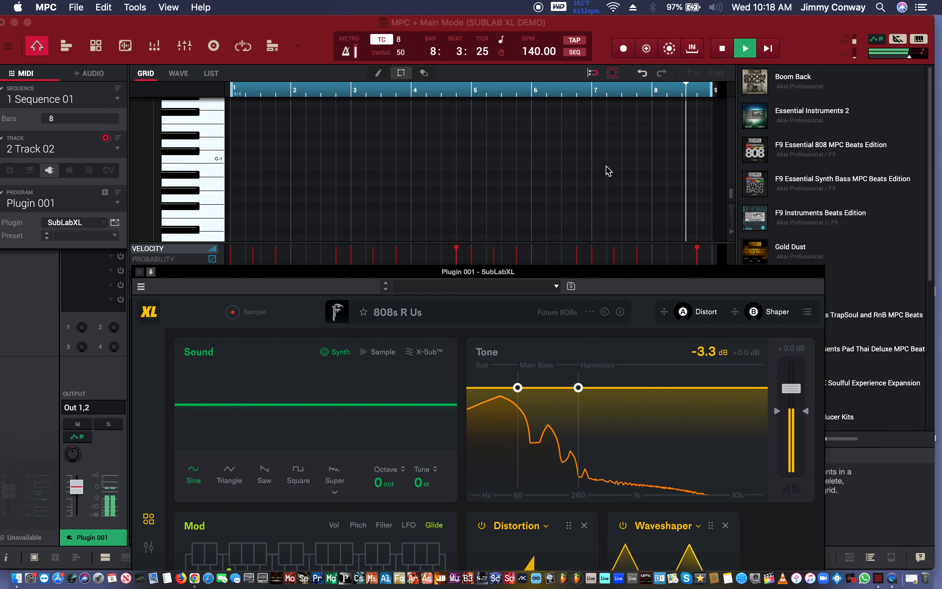
pyautogui.scroll(-1, 608, 170)
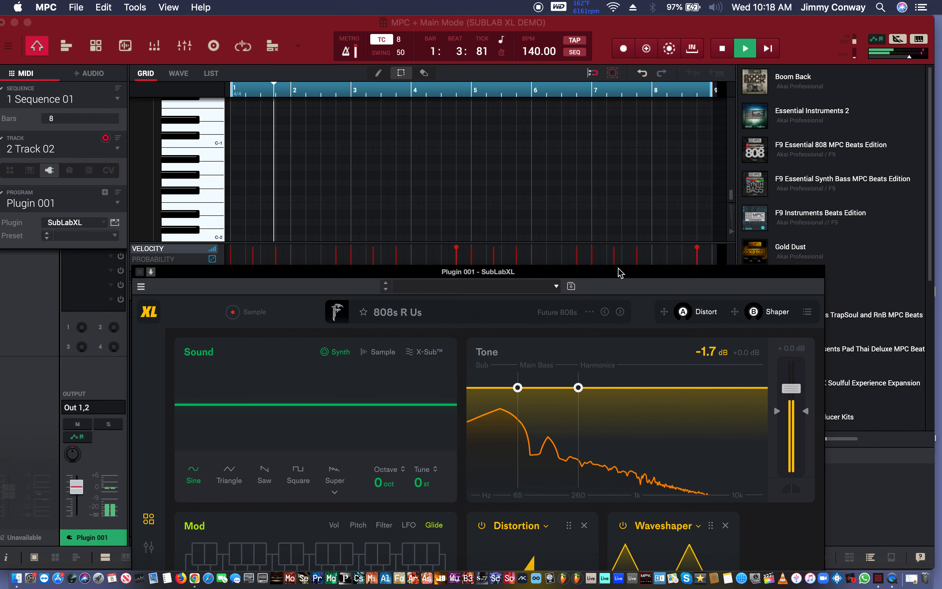
pyautogui.moveTo(621, 272); pyautogui.dragTo(666, 90)
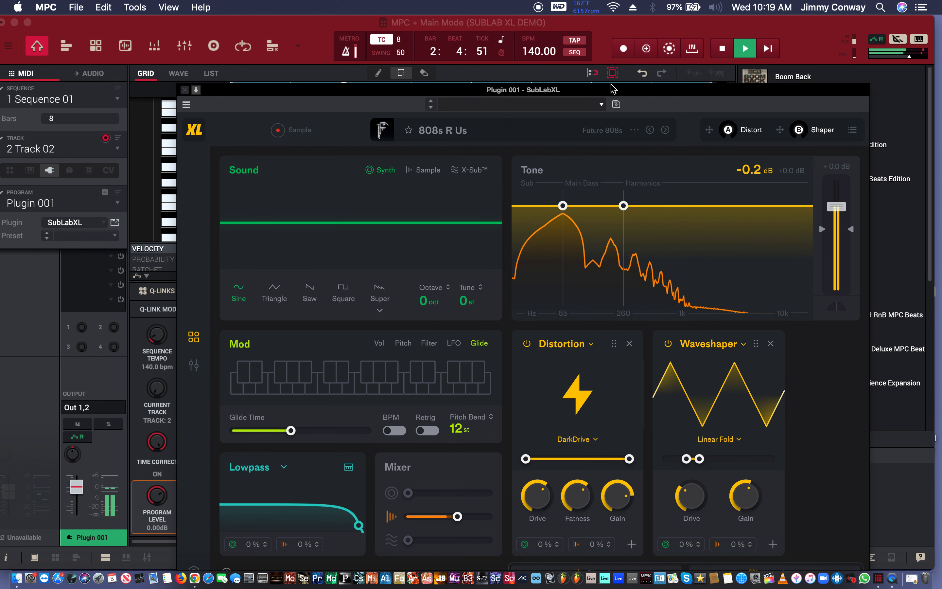
# Audition the next Future 808s presets in turn: Brambleton, Chick-fil-A and Fedex Truck.
pyautogui.click(665, 131)
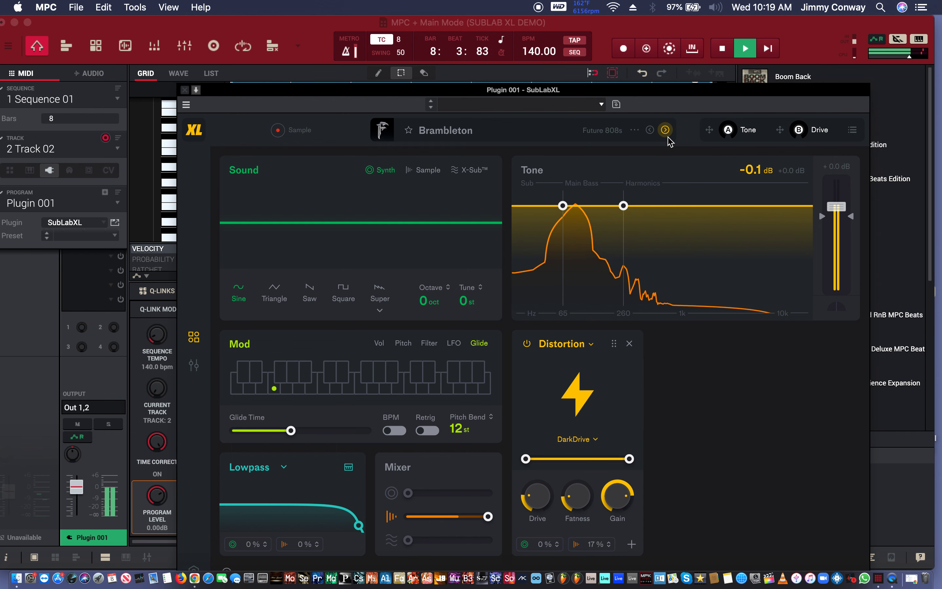
pyautogui.click(668, 134)
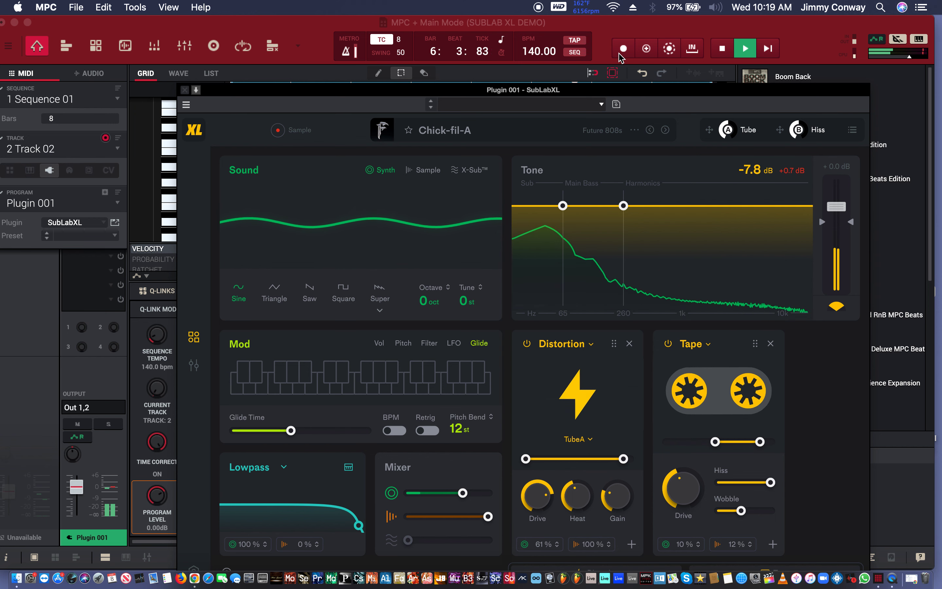
pyautogui.click(666, 130)
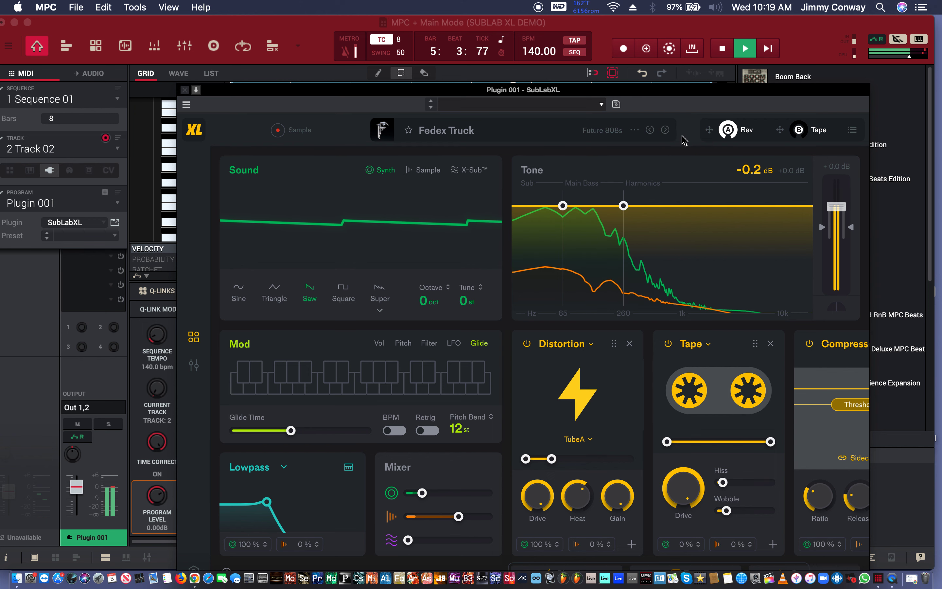
# Load the Humble preset and set the Tape returns to 41% synth and 44% sampler, and the Distortion returns to 45% and 1%.
pyautogui.click(666, 130)
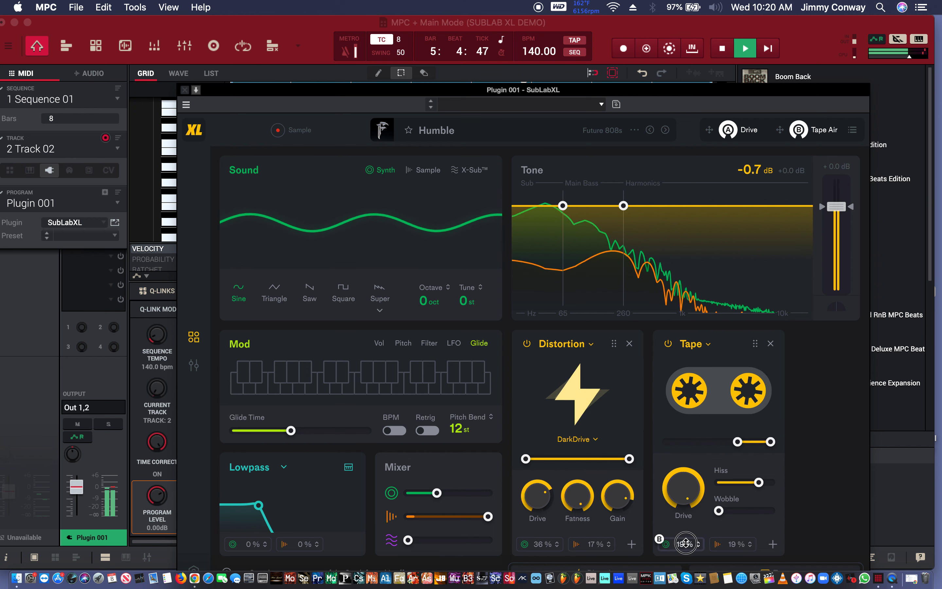
pyautogui.moveTo(685, 542); pyautogui.dragTo(724, 533)
pyautogui.moveTo(573, 549); pyautogui.dragTo(534, 539)
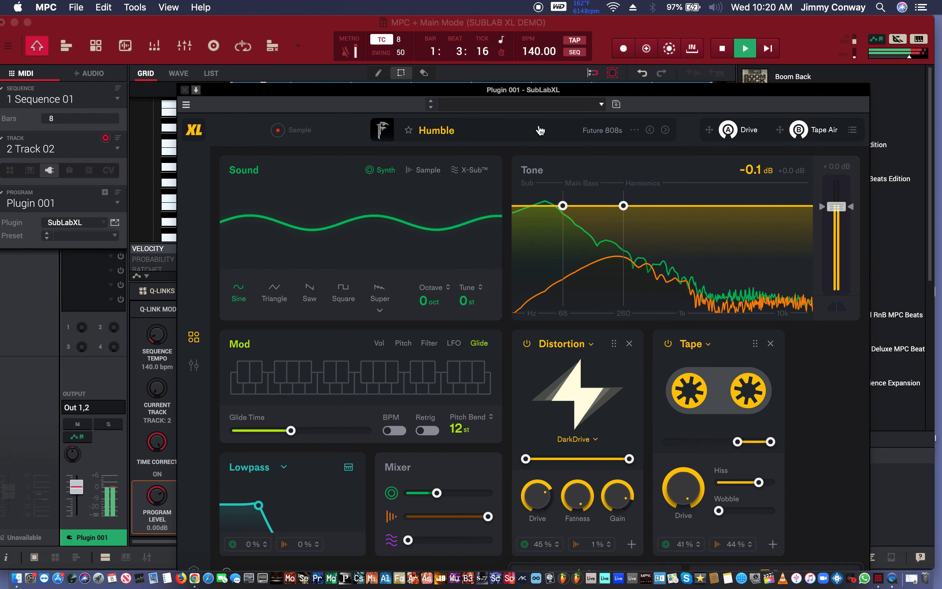
# Audition the n95 Take Off, Narcos and Sub Signature 1 presets in turn.
pyautogui.click(665, 131)
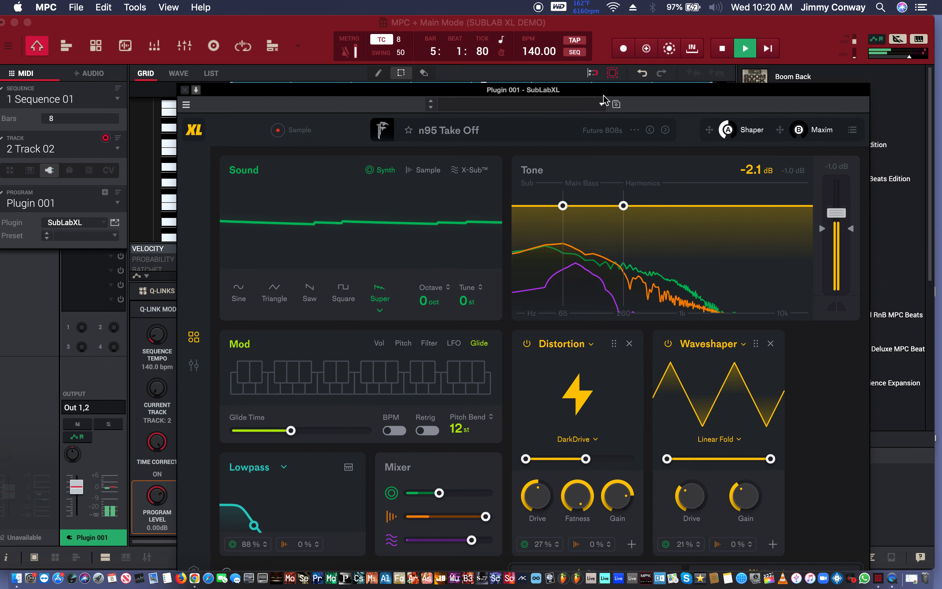
pyautogui.click(665, 131)
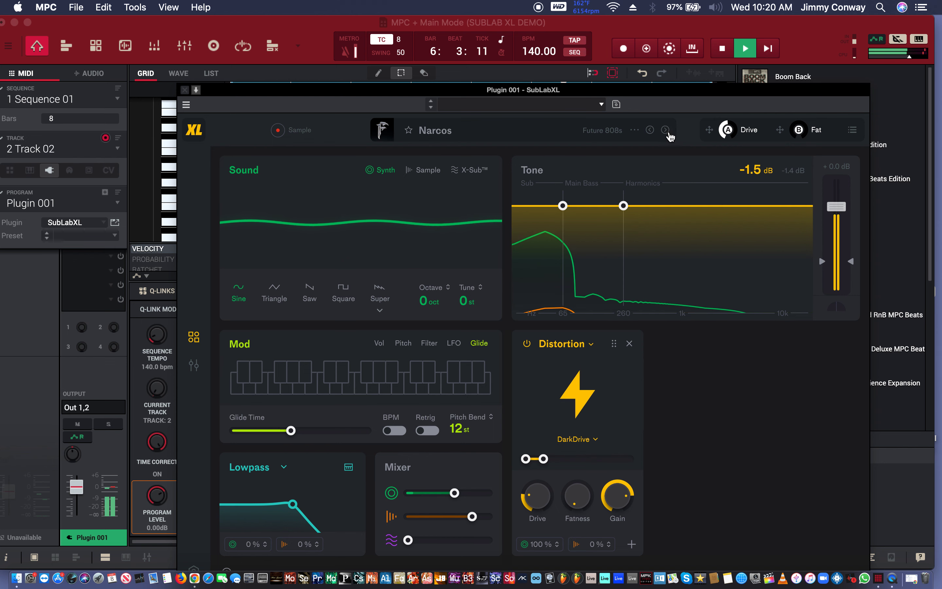
pyautogui.click(666, 130)
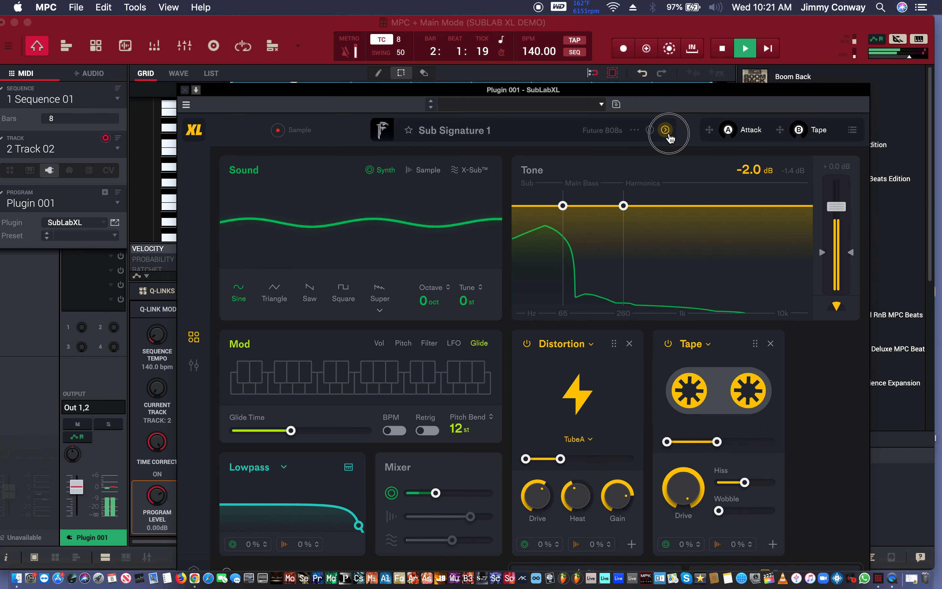
# Try the Throw Bands Up preset, return to Sub Signature 1 and mark it as a favourite.
pyautogui.click(665, 130)
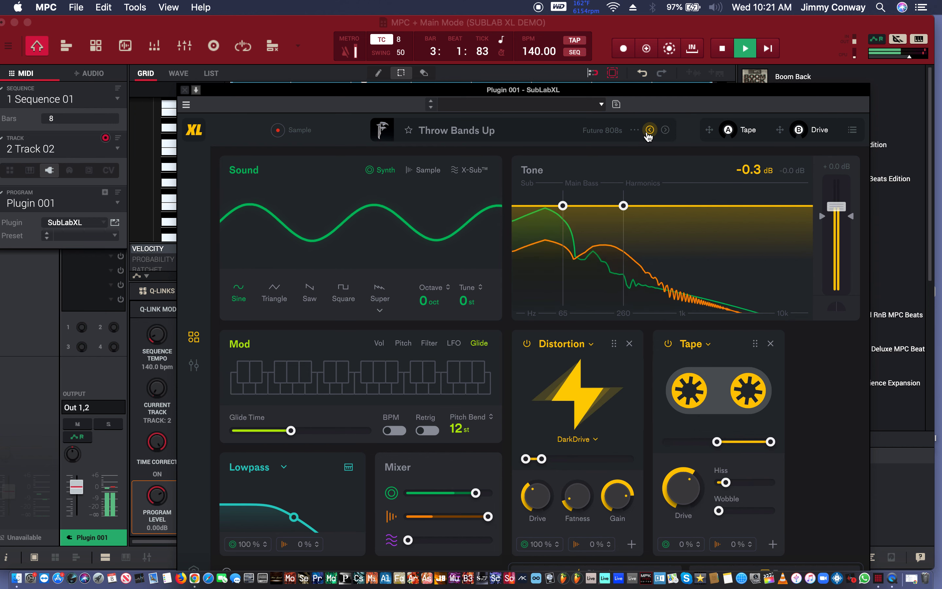
pyautogui.click(649, 130)
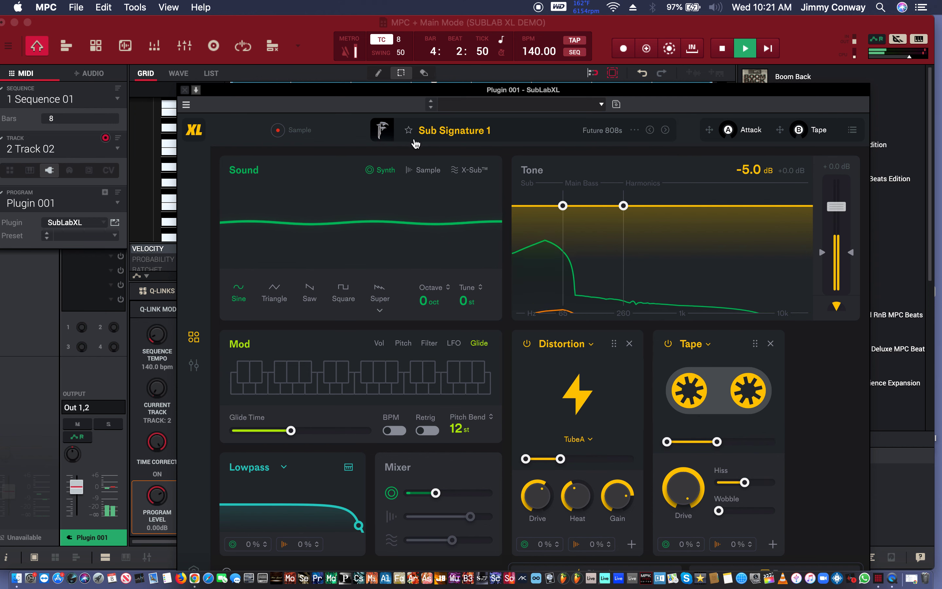
pyautogui.click(408, 133)
# Audition Throw Bands Up again, followed by the Wide 808 and XL Nascar presets.
pyautogui.click(664, 131)
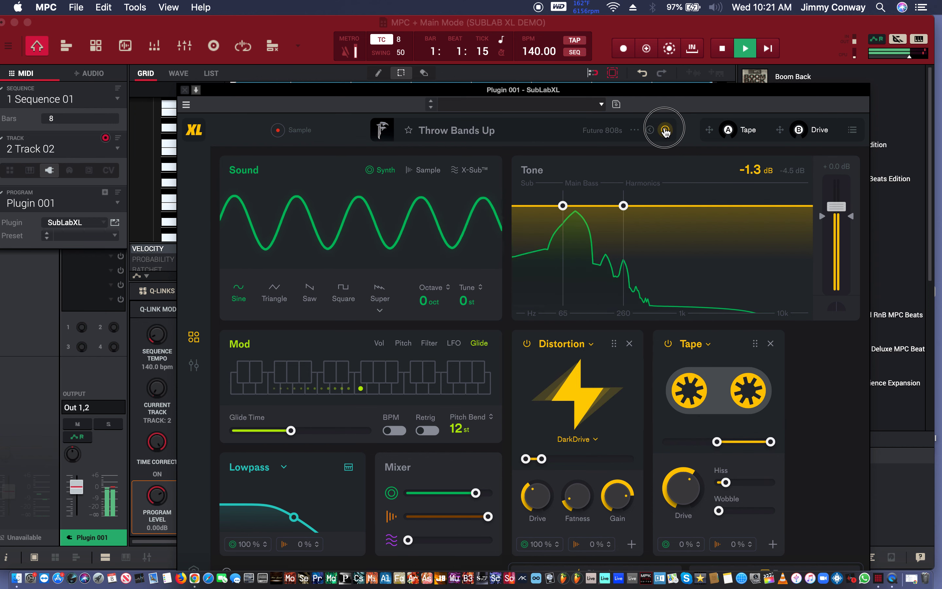
pyautogui.click(665, 130)
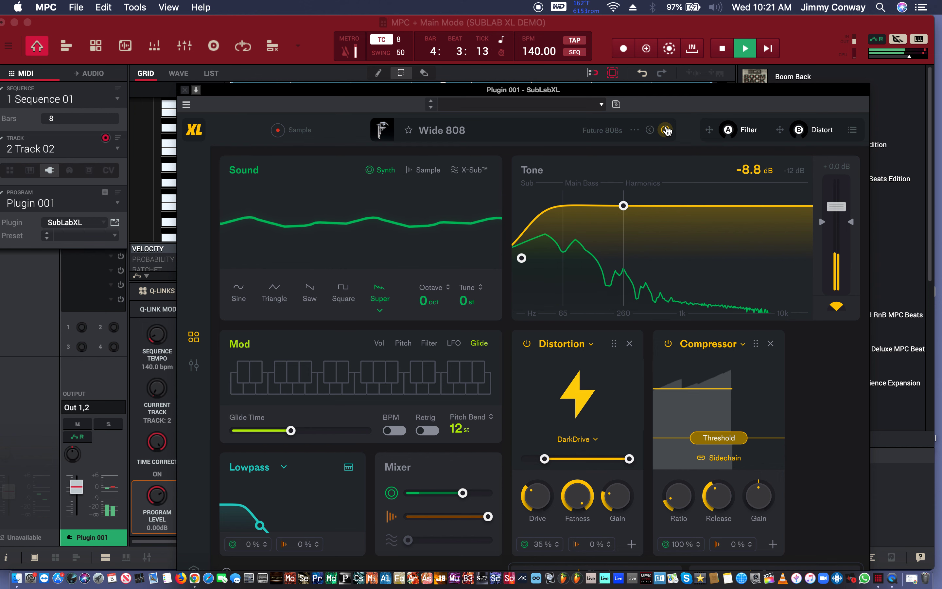
pyautogui.click(666, 130)
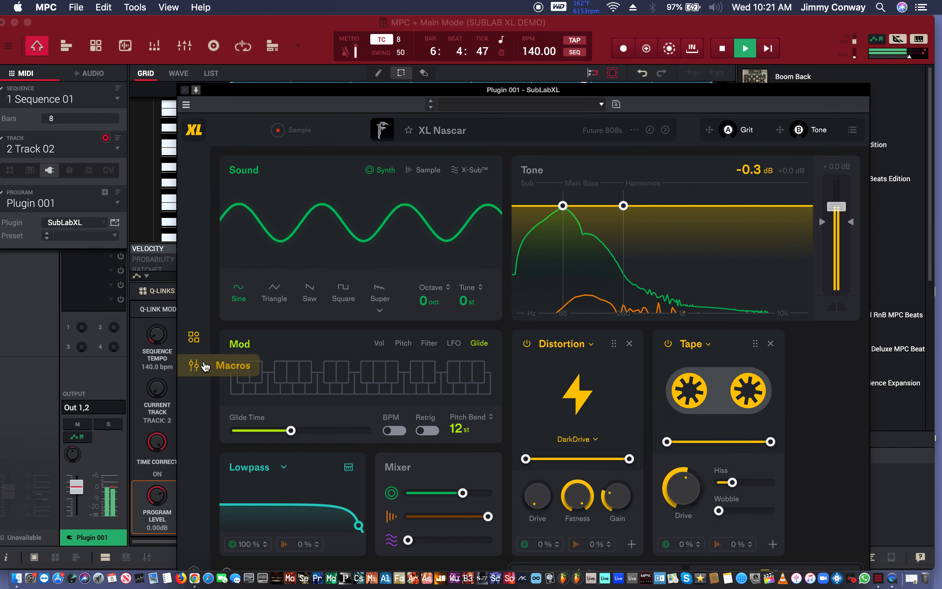
# In the Macros view, load the XL Oxy preset and raise its Distort macro to about halfway and its Growl macro slightly less.
pyautogui.click(204, 366)
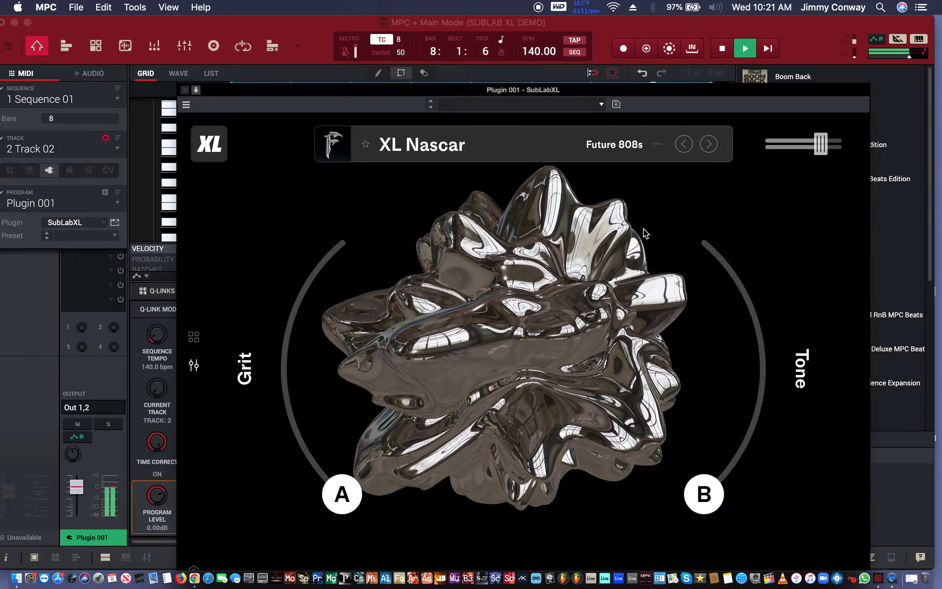
pyautogui.click(709, 144)
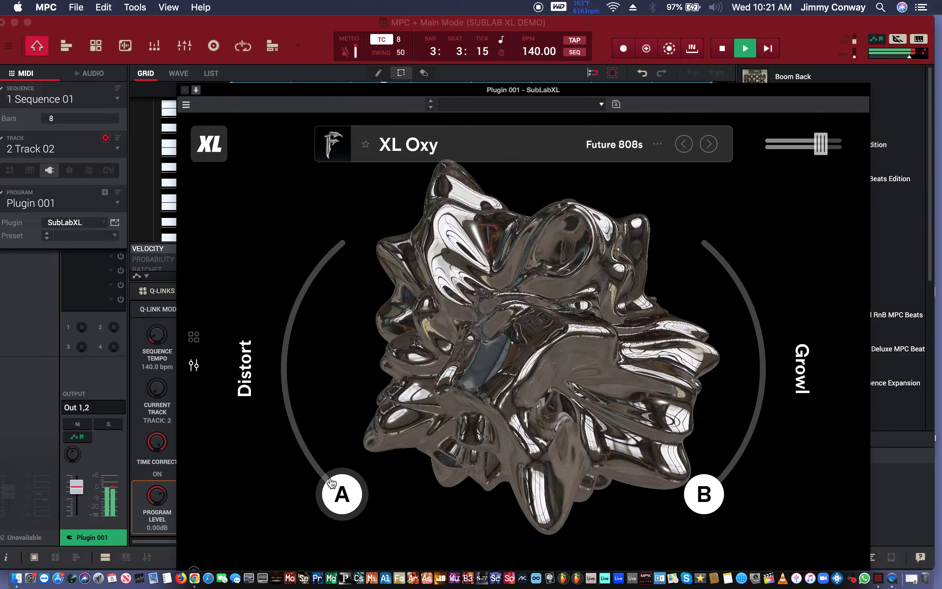
pyautogui.moveTo(332, 482); pyautogui.dragTo(292, 370)
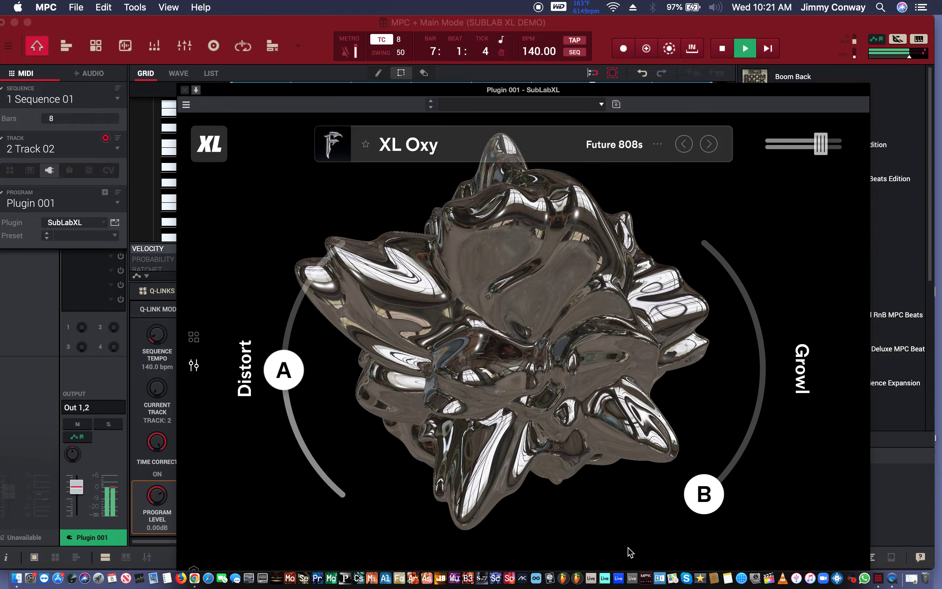
pyautogui.moveTo(704, 494); pyautogui.dragTo(733, 401)
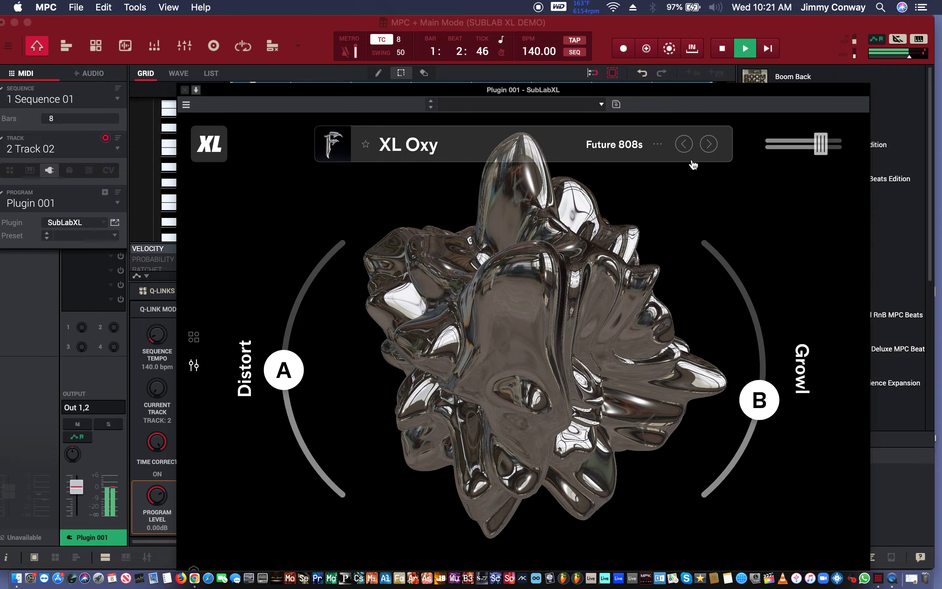
# Advance to the 808 Real ATL preset, switch to the Reese Subs pack and load its Dark Reese preset.
pyautogui.click(708, 144)
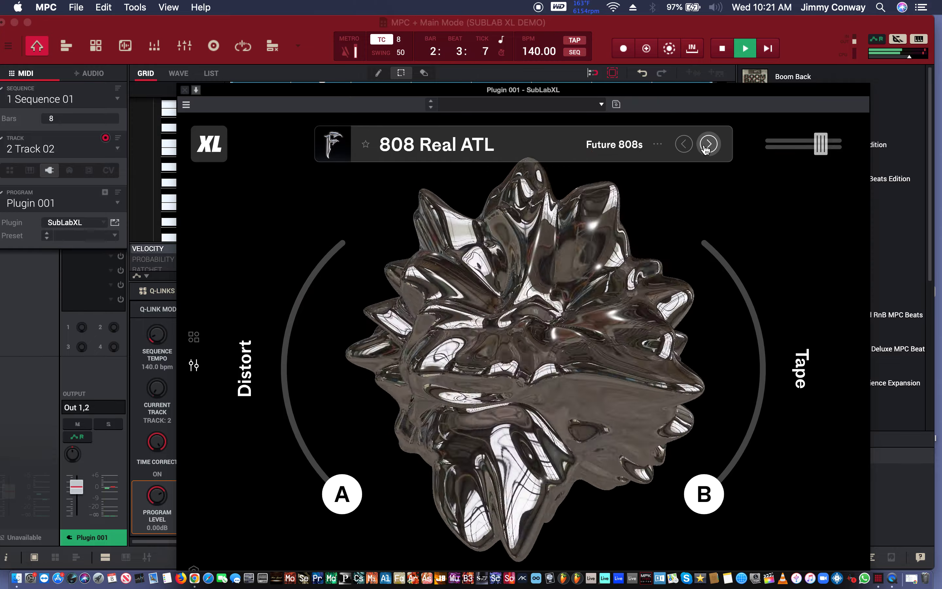
pyautogui.click(552, 145)
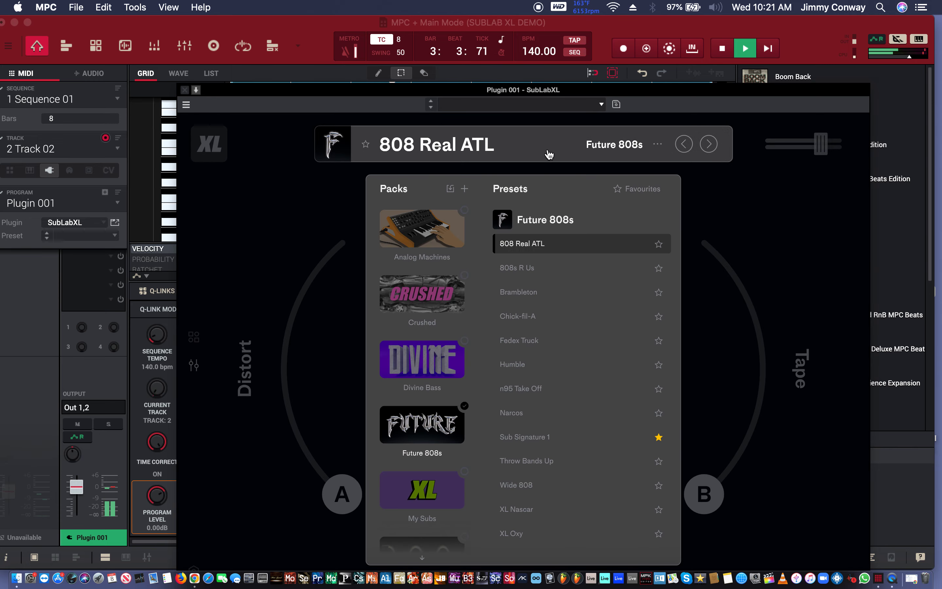
pyautogui.scroll(-5, 409, 437)
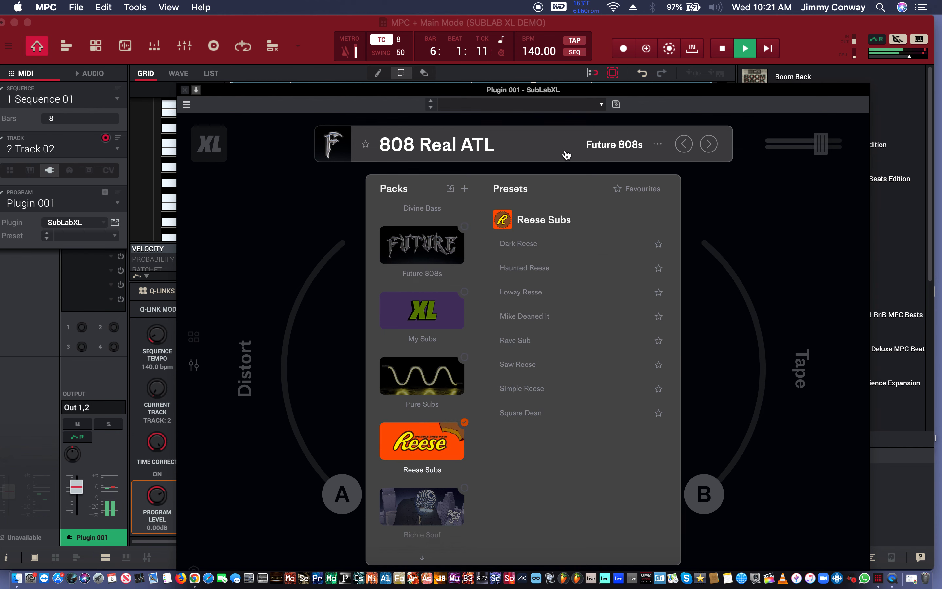
pyautogui.click(519, 246)
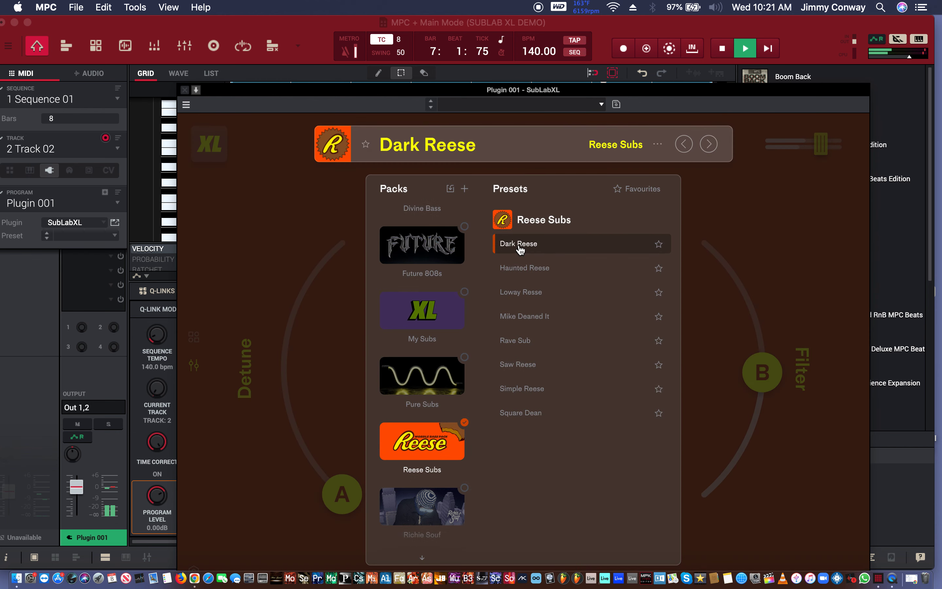
# Close the preset browser and audition the Haunted Reese, Loway Resse, Mike Deaned It and Rave Sub presets.
pyautogui.click(796, 211)
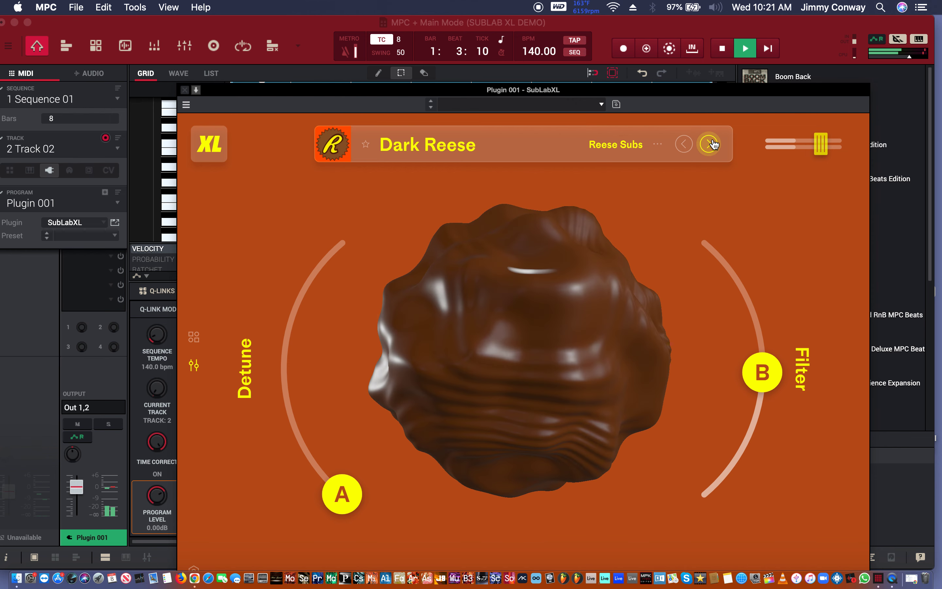
pyautogui.click(709, 145)
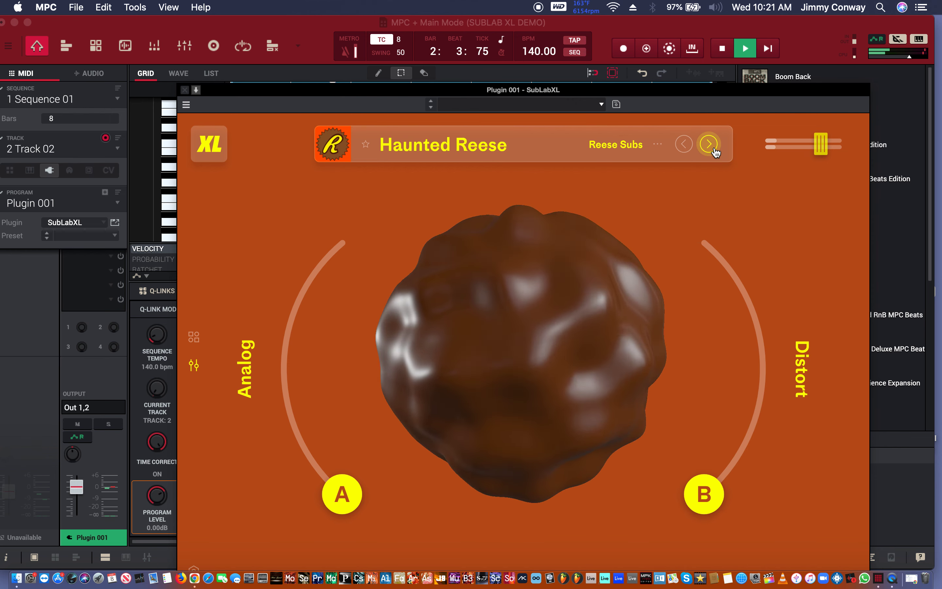
pyautogui.click(709, 145)
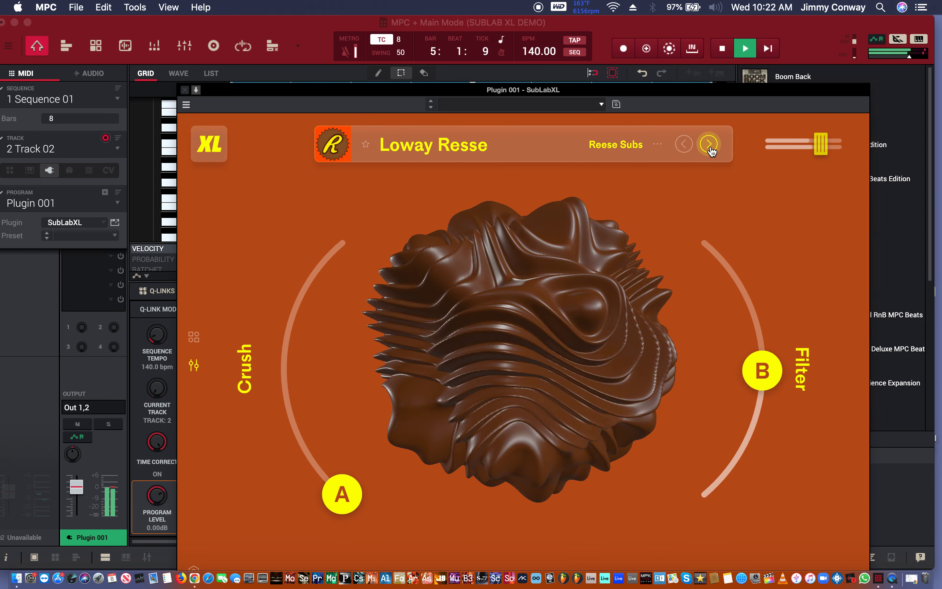
pyautogui.click(709, 145)
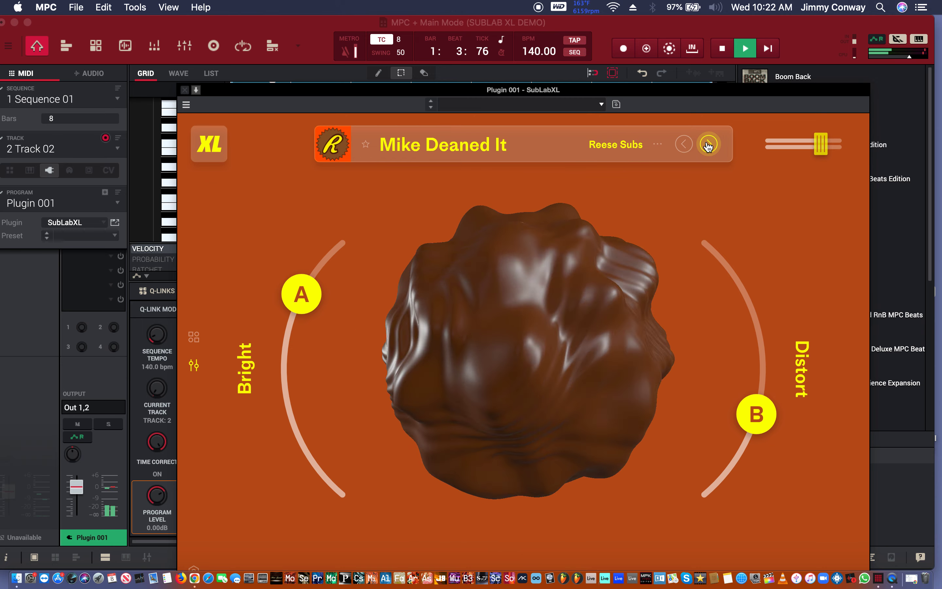
pyautogui.click(708, 146)
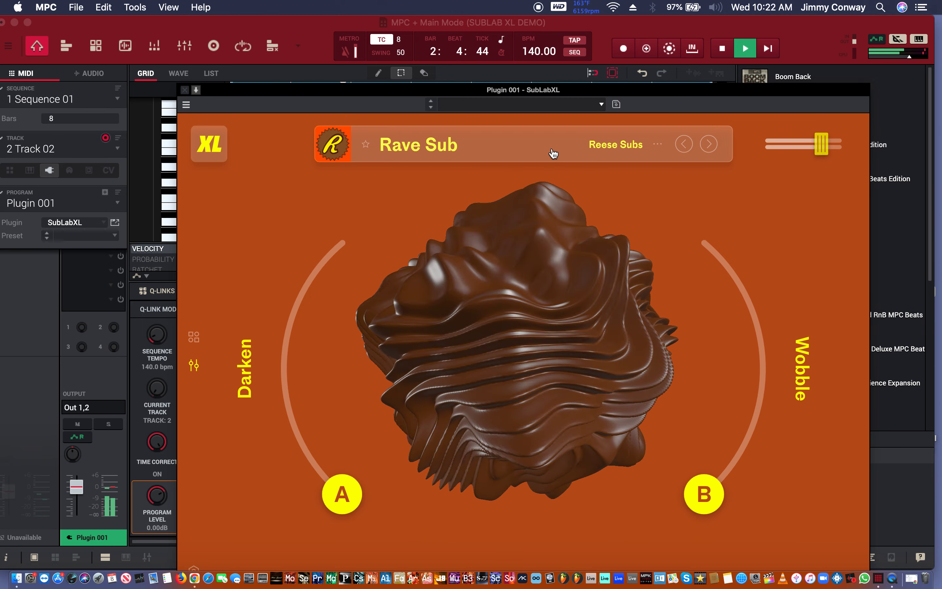
# Switch to the Super Synth pack and audition 7th Heaven, 7th Heavengg, Chain Gang and Dark Knight.
pyautogui.click(466, 145)
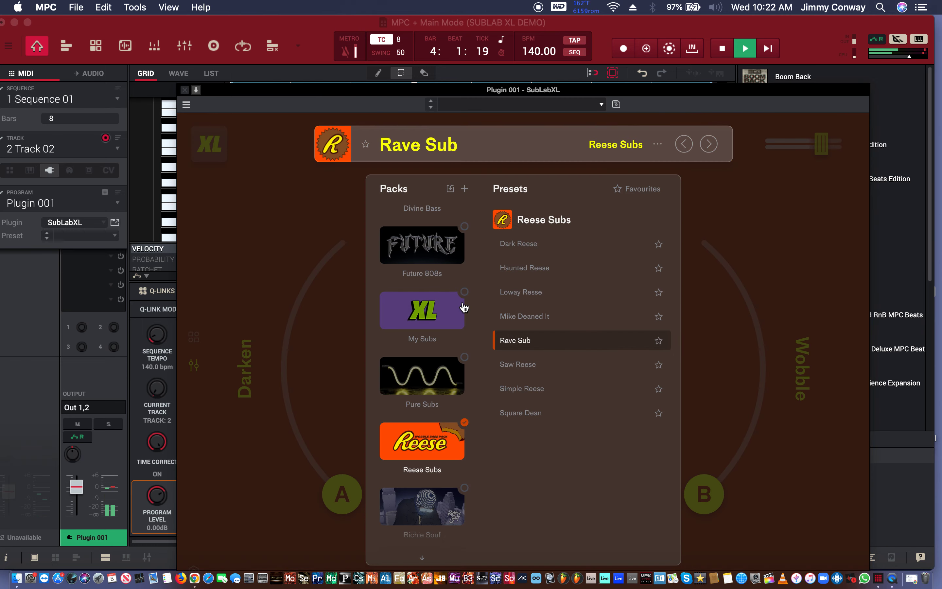
pyautogui.scroll(-5, 444, 487)
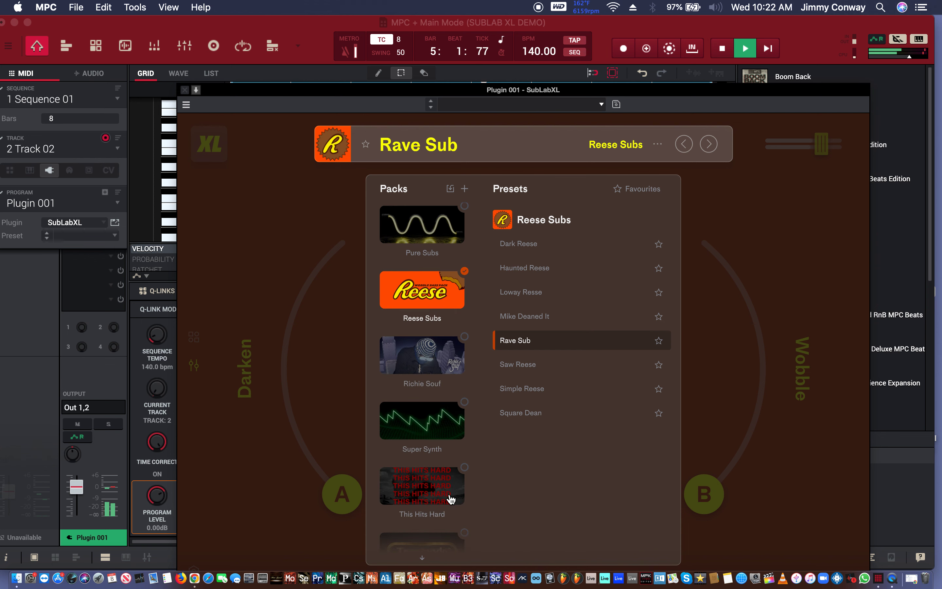
pyautogui.click(436, 429)
pyautogui.click(536, 243)
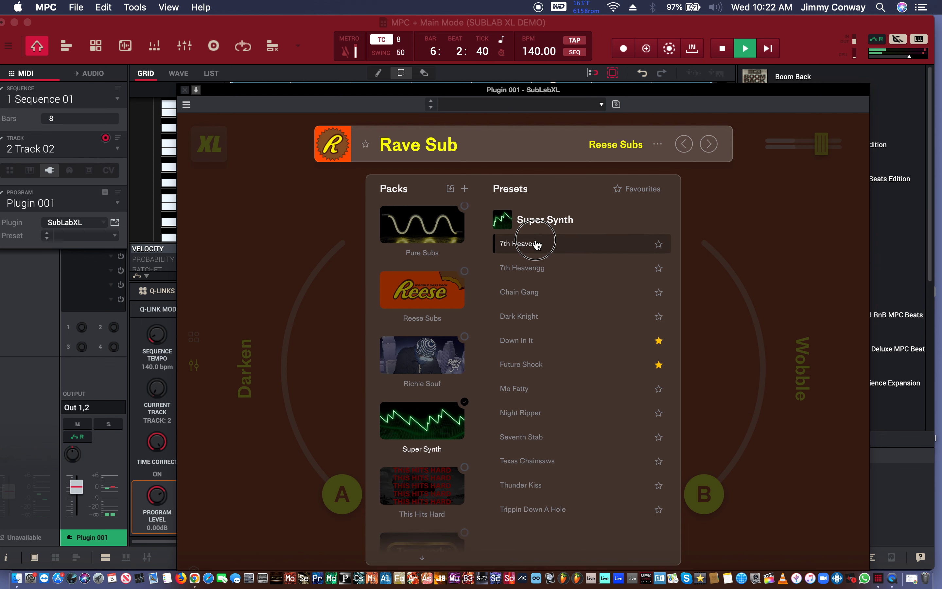
pyautogui.click(560, 268)
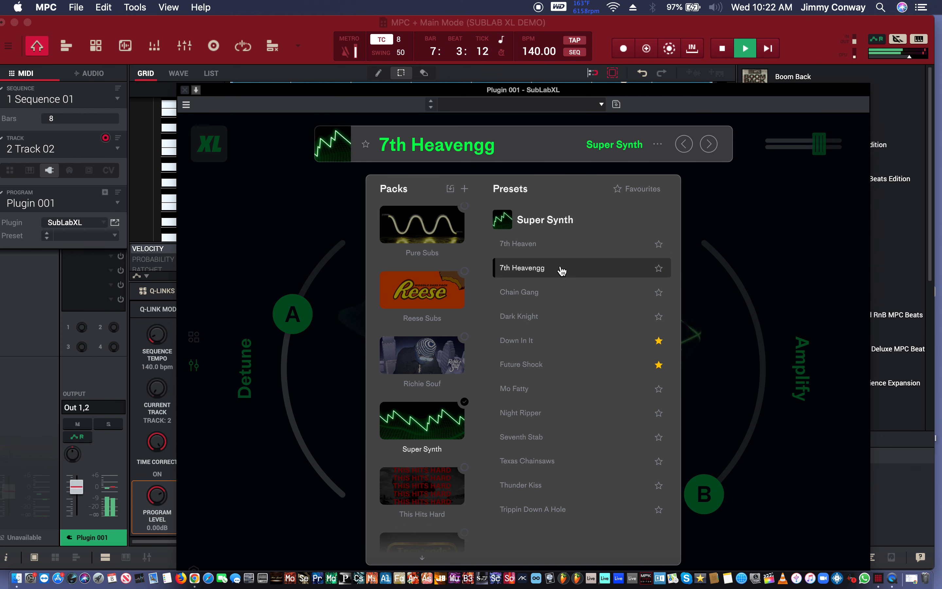
pyautogui.click(561, 297)
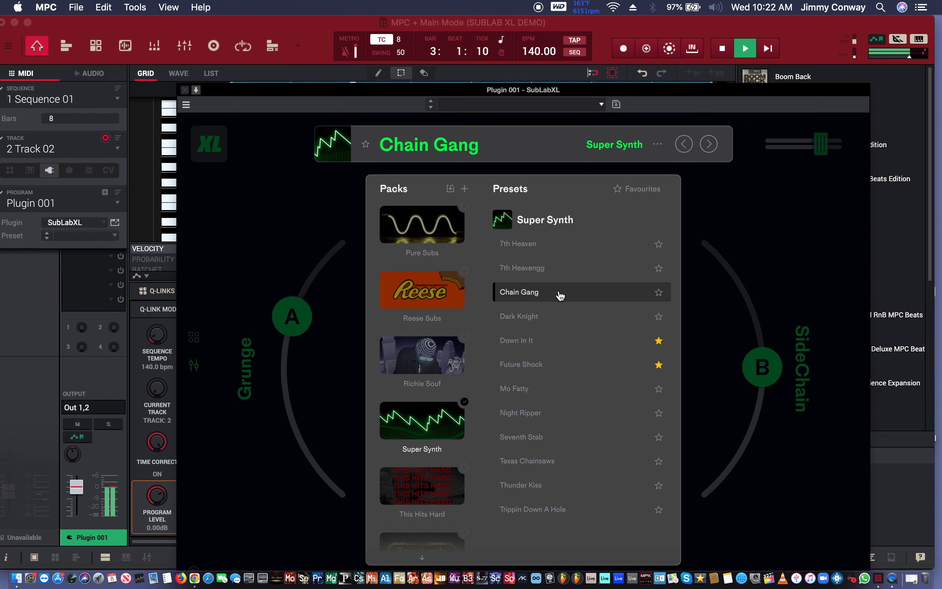
pyautogui.click(547, 316)
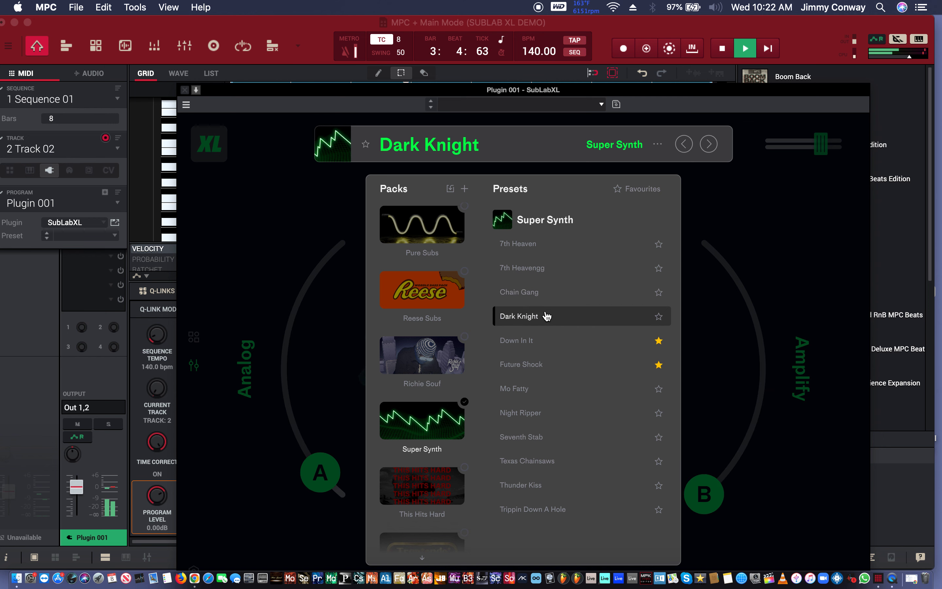
# Continue through the Super Synth pack with the Down In It, Future Shock, Mo Fatty and Night Ripper presets.
pyautogui.click(541, 341)
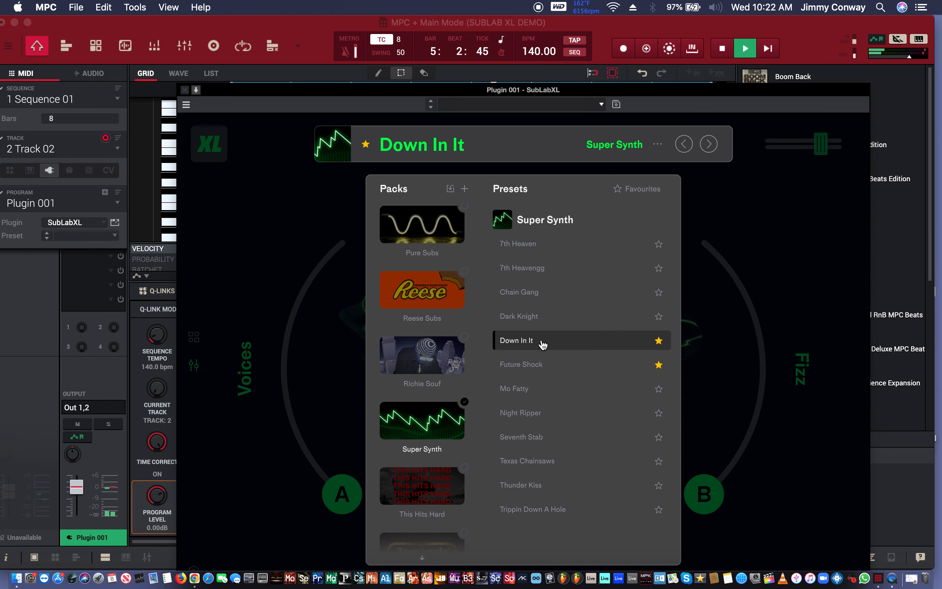
pyautogui.click(543, 366)
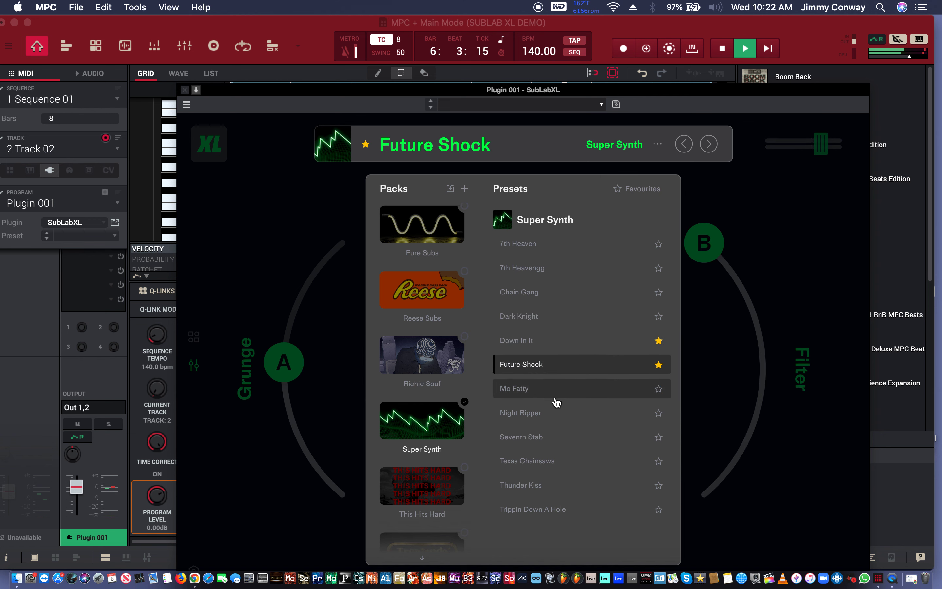
pyautogui.click(550, 389)
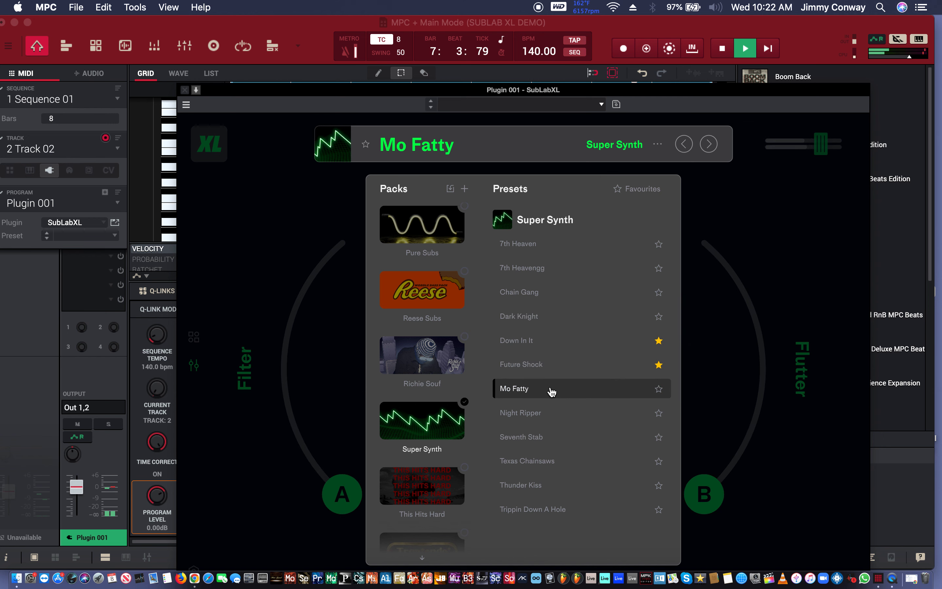
pyautogui.click(547, 418)
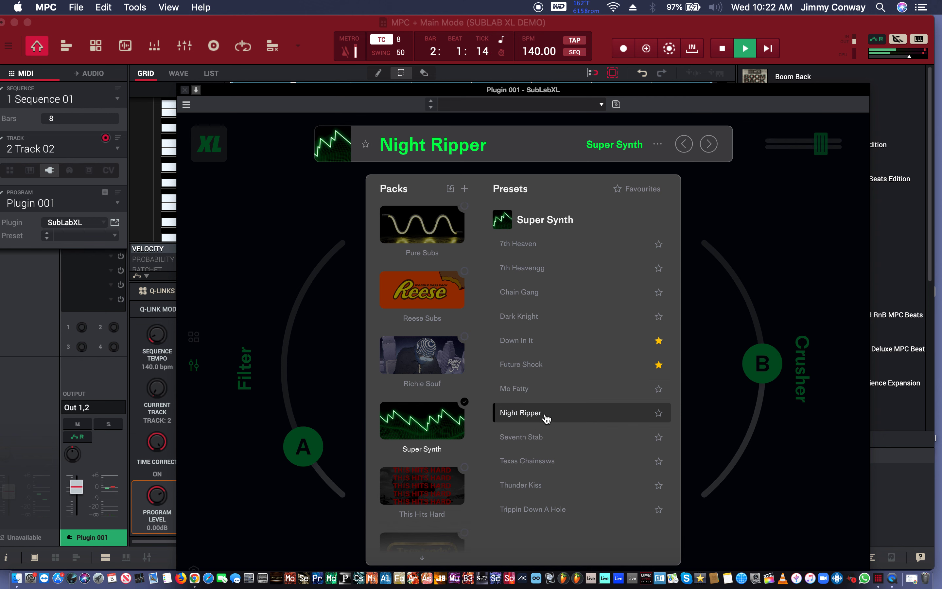
# Reload the Mo Fatty preset, close the preset browser and switch to the Synth view.
pyautogui.click(535, 392)
pyautogui.click(777, 250)
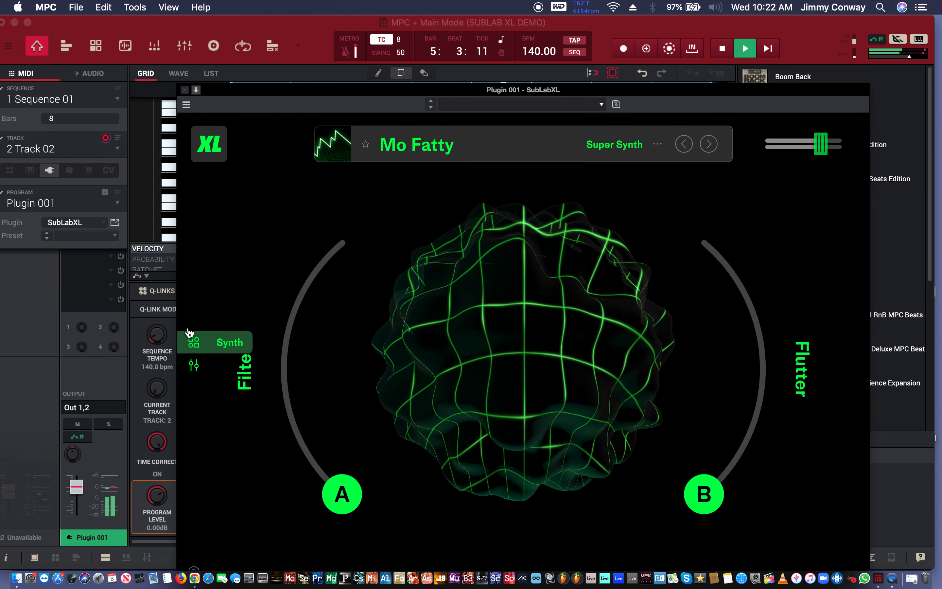
pyautogui.click(194, 337)
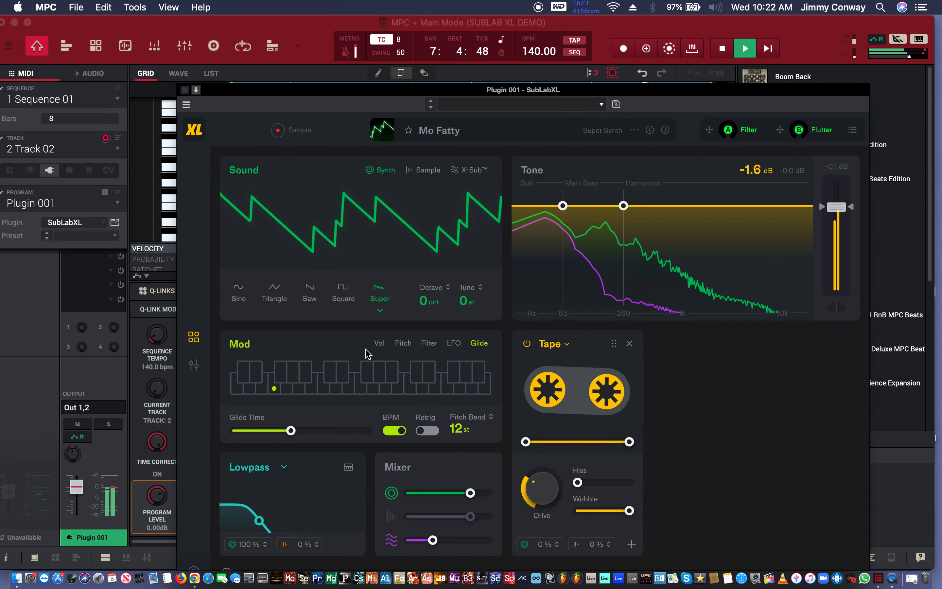
# In the Mod section's volume envelope, set Decay to 7.4 s, Sustain to 24% and Release to 3.3 s.
pyautogui.click(379, 343)
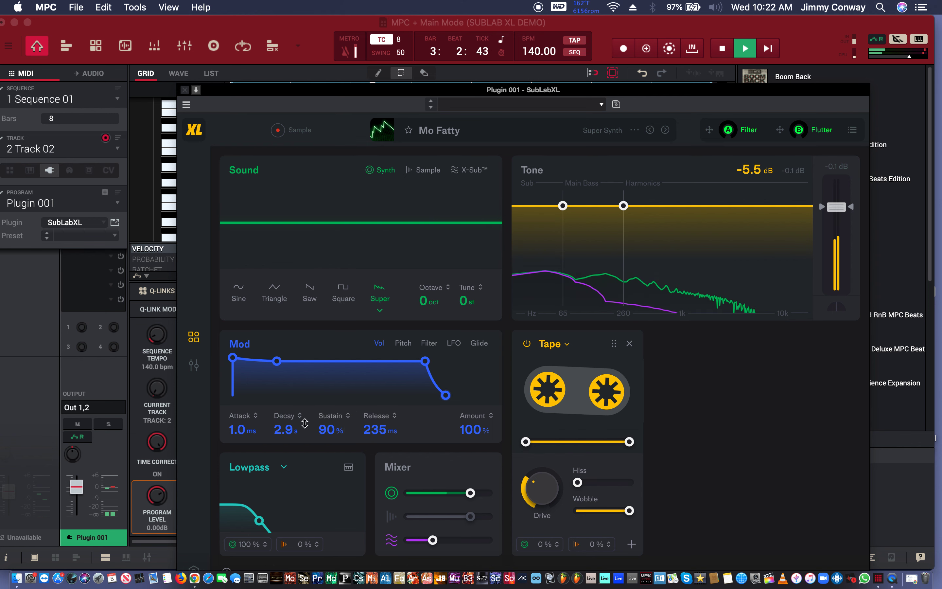
pyautogui.moveTo(304, 423); pyautogui.dragTo(333, 490)
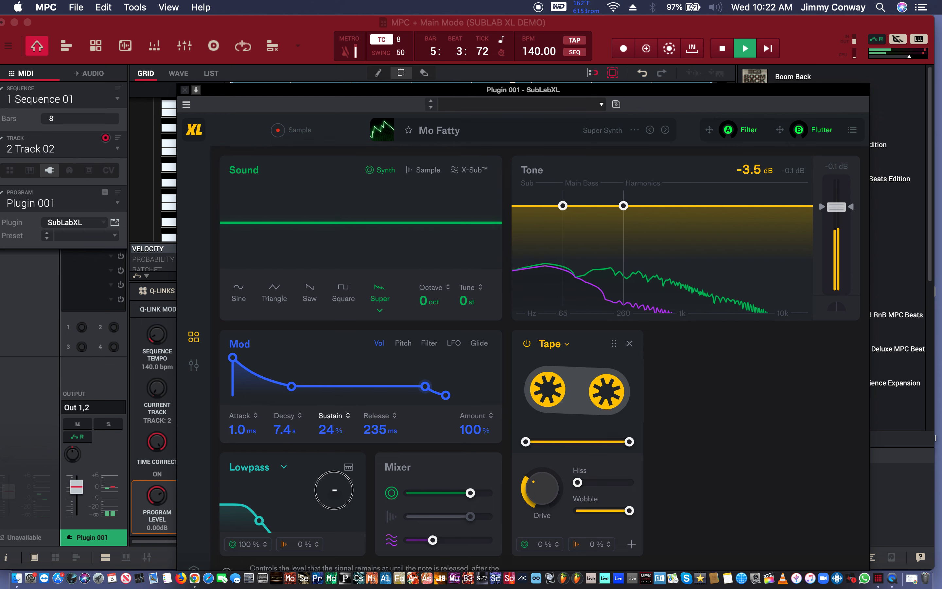
pyautogui.moveTo(370, 443); pyautogui.dragTo(364, 397)
pyautogui.moveTo(420, 306)
pyautogui.mouseDown()
pyautogui.moveTo(423, 321)
pyautogui.moveTo(423, 288)
pyautogui.mouseUp()
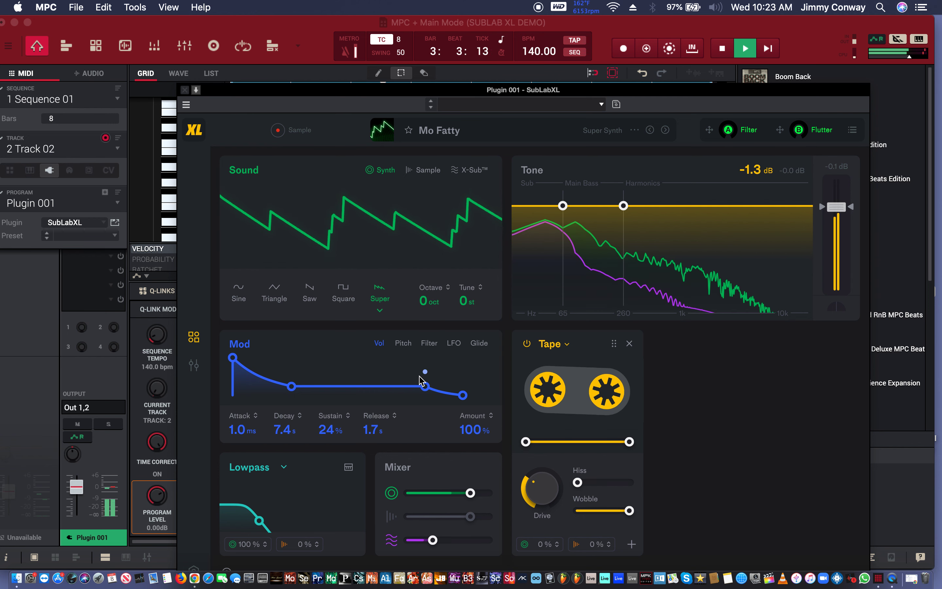
pyautogui.moveTo(379, 424); pyautogui.dragTo(377, 414)
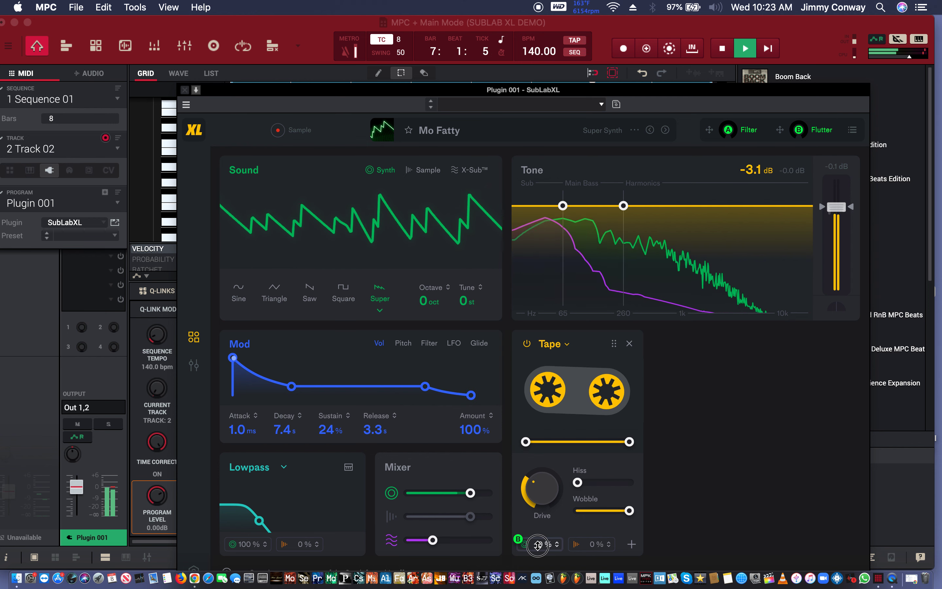
# Set the Tape effect's synth amount to 19% and raise the X-Sub level in the Mixer slightly past halfway.
pyautogui.moveTo(541, 543)
pyautogui.mouseDown()
pyautogui.moveTo(527, 523)
pyautogui.moveTo(528, 542)
pyautogui.mouseUp()
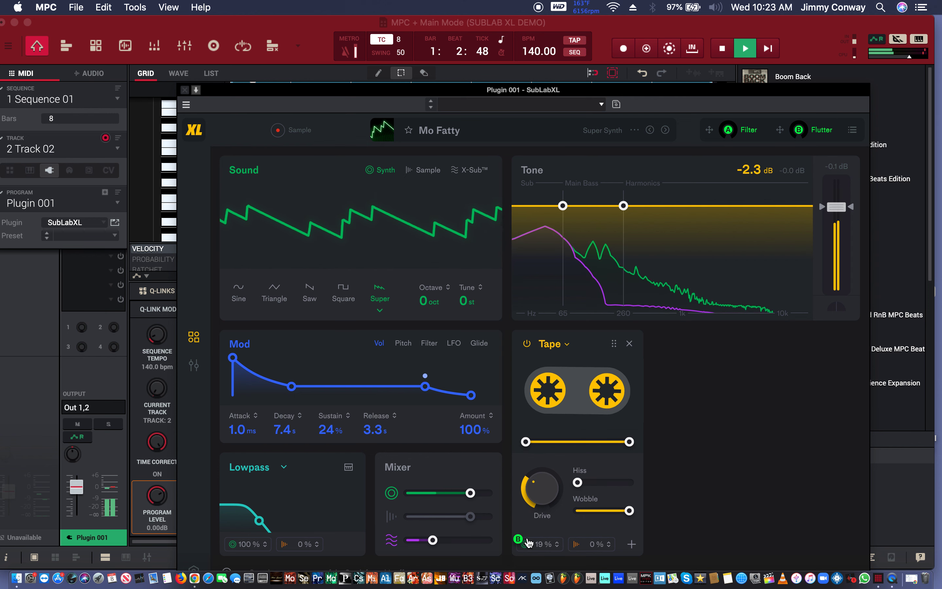
pyautogui.moveTo(432, 542); pyautogui.dragTo(457, 558)
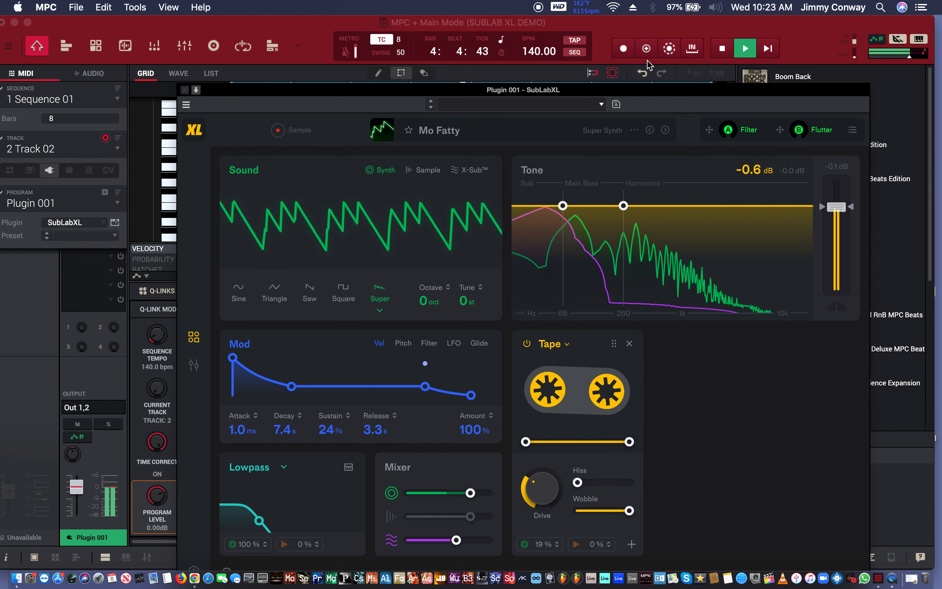
# Switch to the This Hits Hard pack and audition the Alotta Cake, Come Thru and Distraction presets.
pyautogui.click(462, 131)
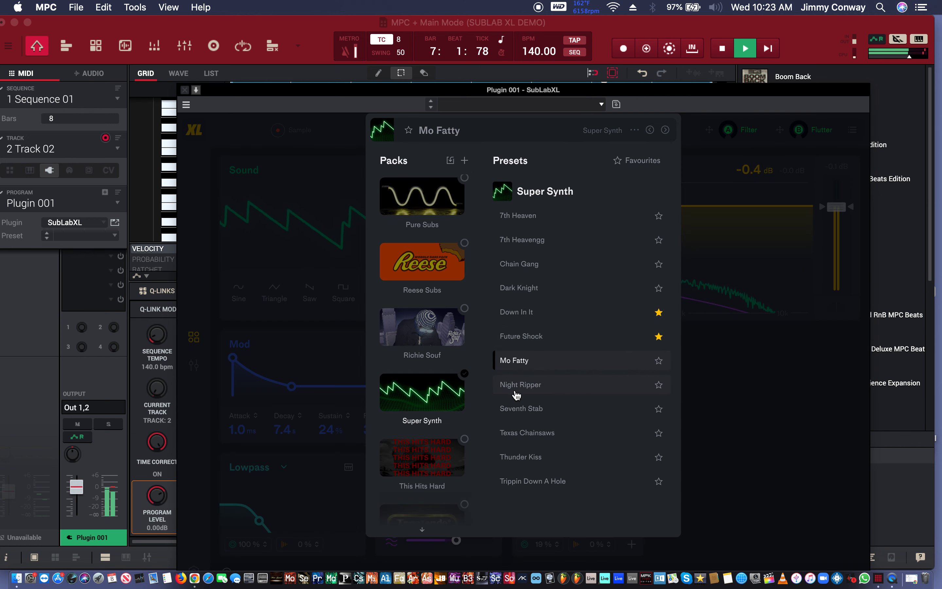
pyautogui.click(431, 463)
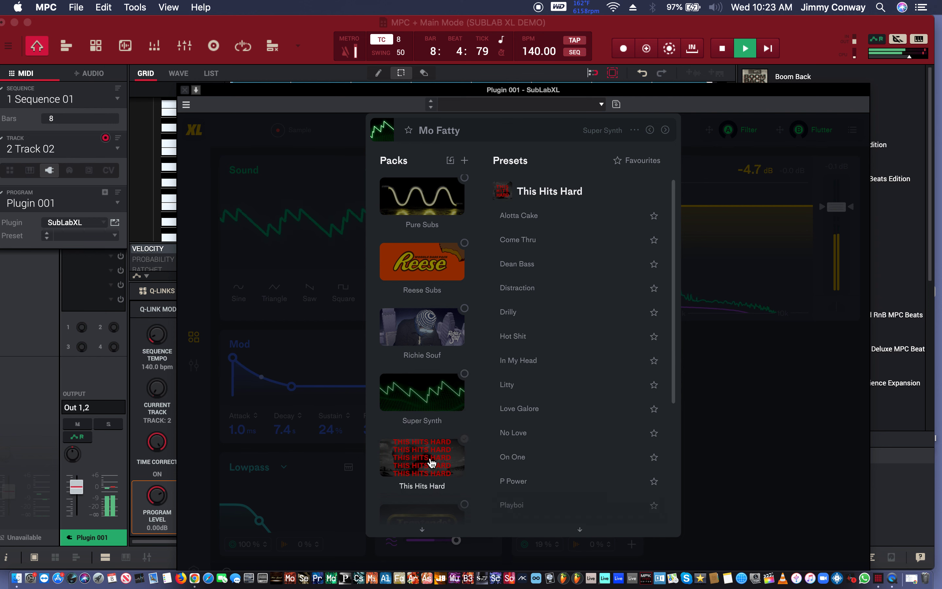
pyautogui.click(529, 217)
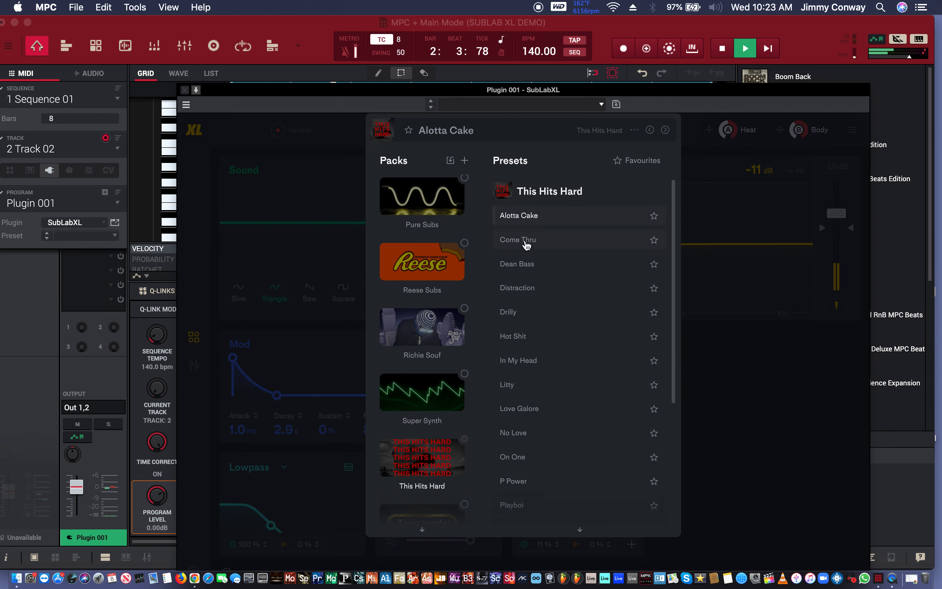
pyautogui.click(526, 242)
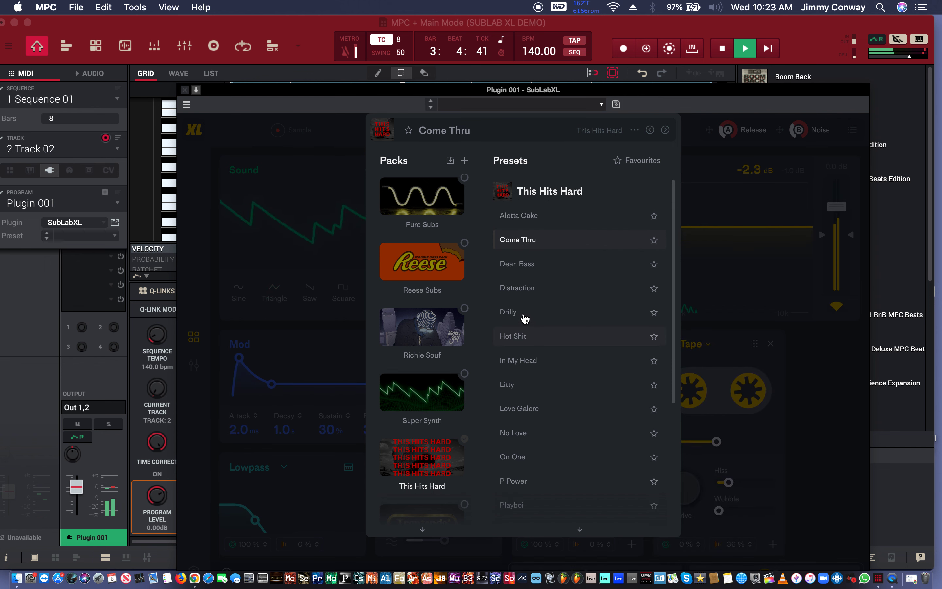
pyautogui.click(512, 288)
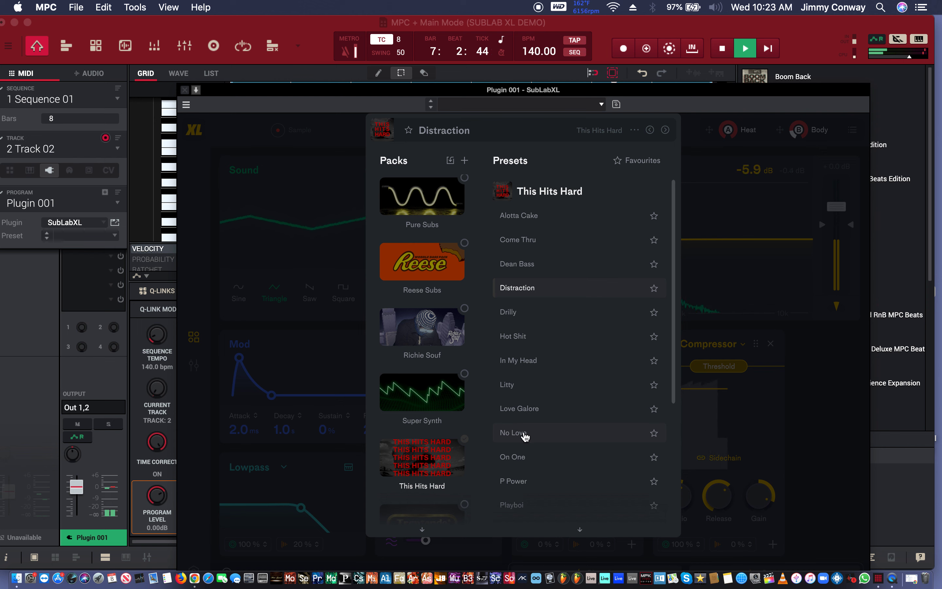
# Try the No Love preset, load On One and mark On One as a favourite.
pyautogui.click(524, 433)
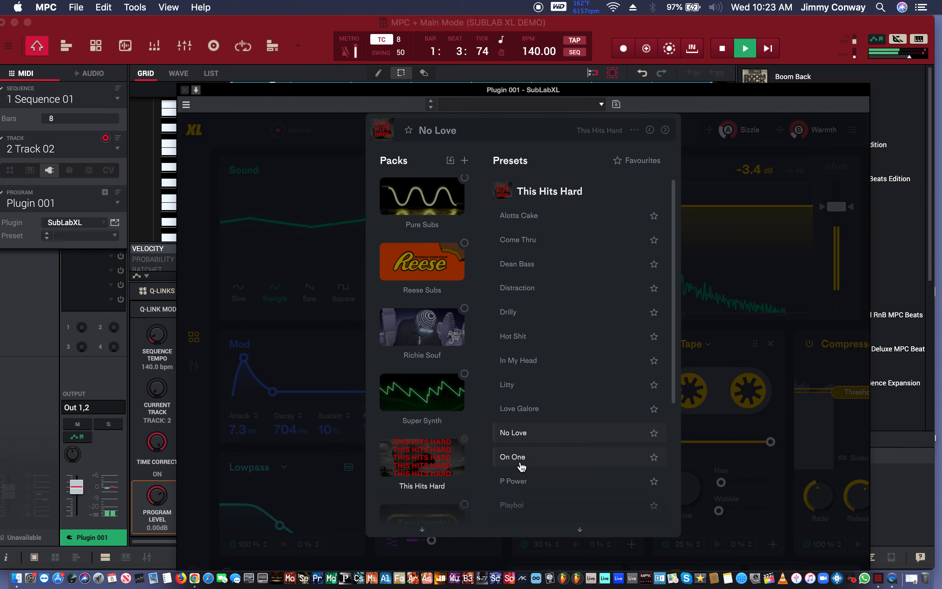
pyautogui.click(521, 465)
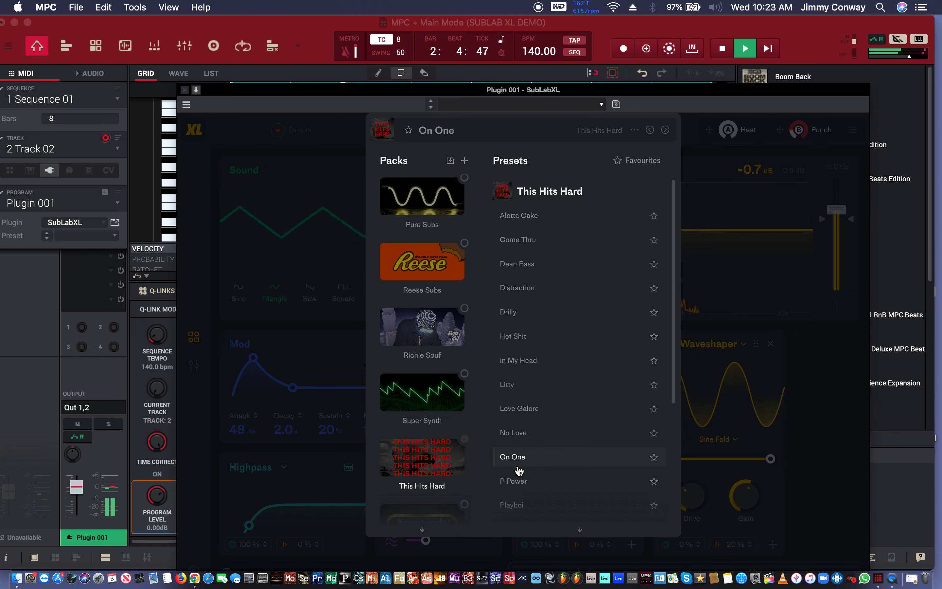
pyautogui.click(654, 458)
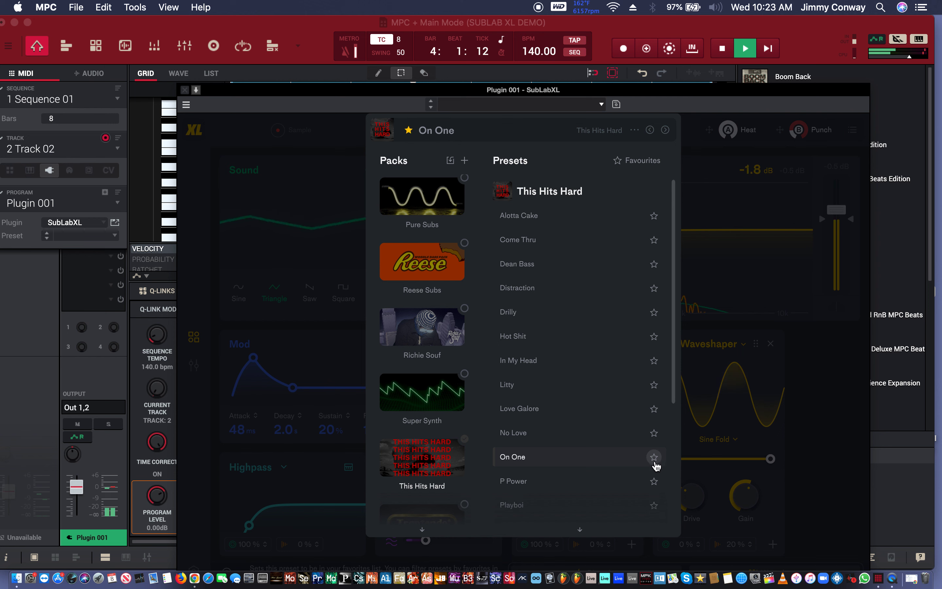
# Audition the P Power preset, load Playboi and close the preset browser.
pyautogui.click(536, 483)
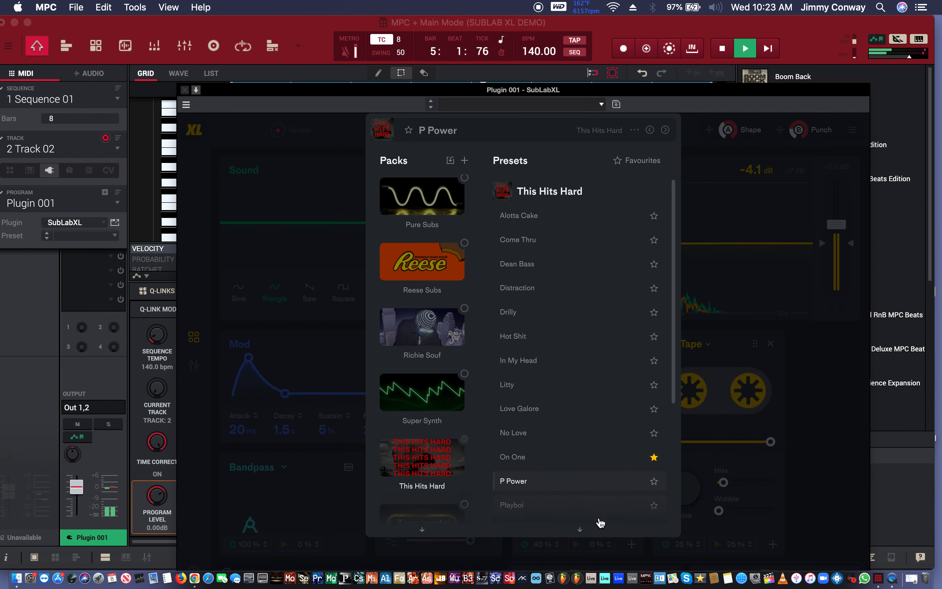
pyautogui.click(587, 505)
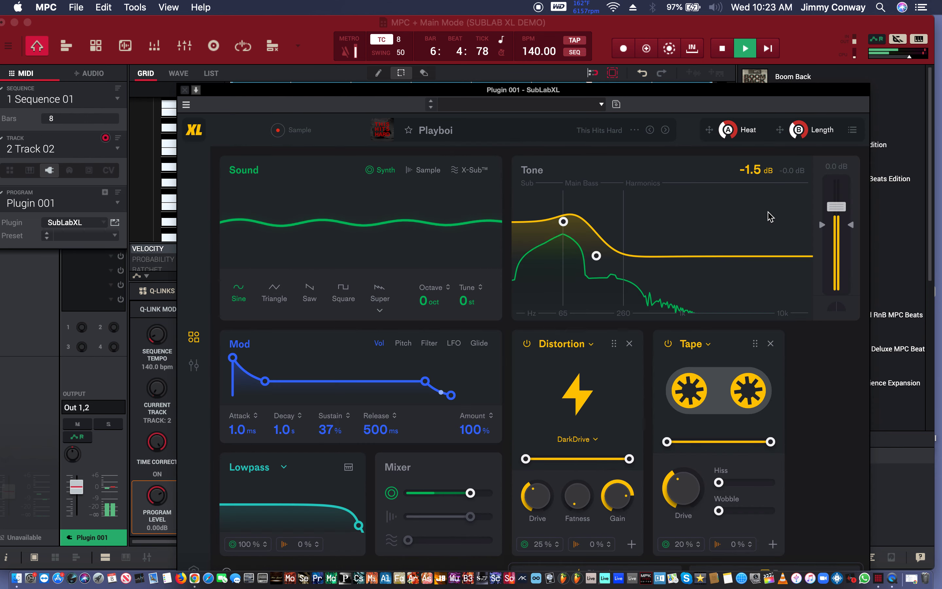
pyautogui.click(770, 214)
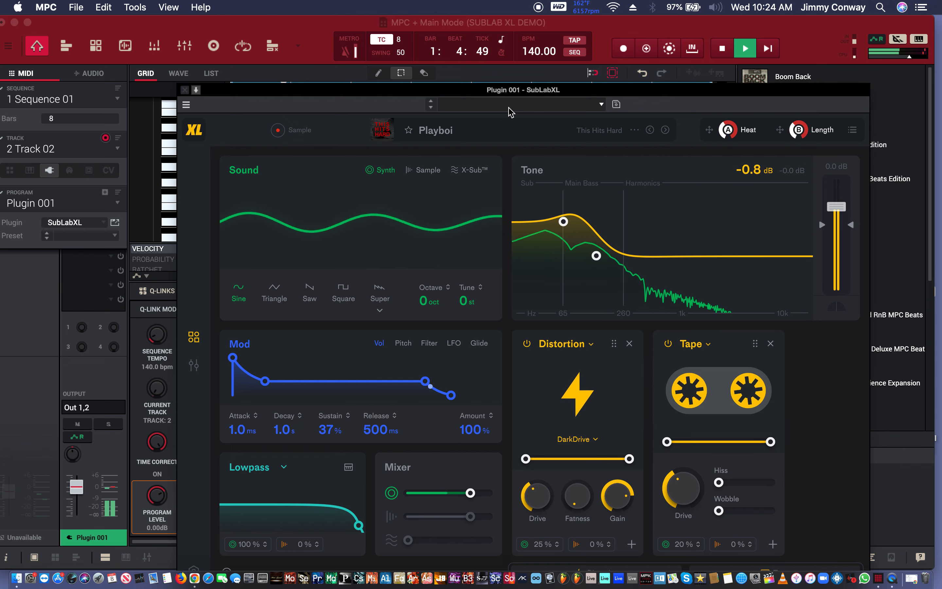
# Stop the sequence playback and move the SubLabXL plugin window up so its lower edge is in view.
pyautogui.press('space')
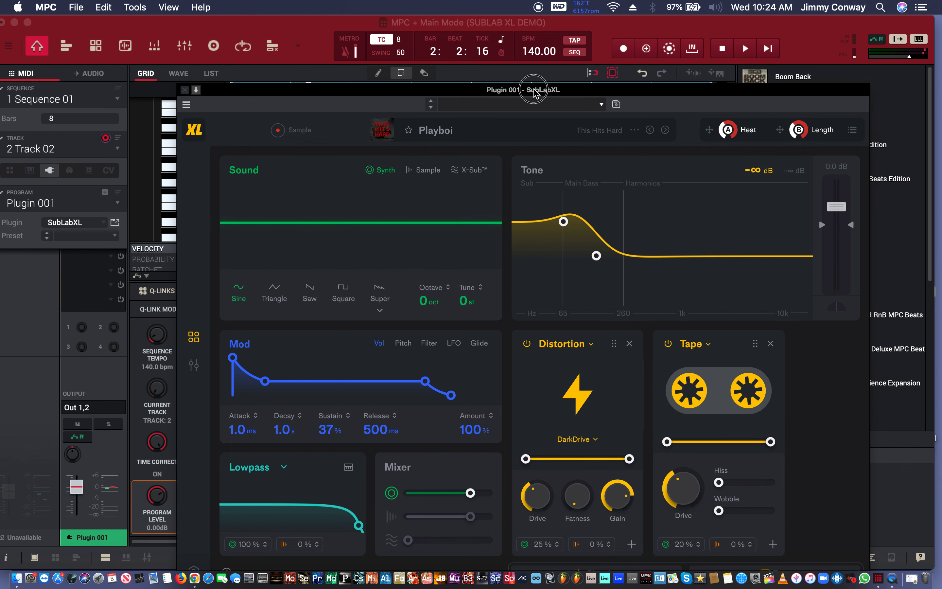
pyautogui.moveTo(535, 95); pyautogui.dragTo(538, 4)
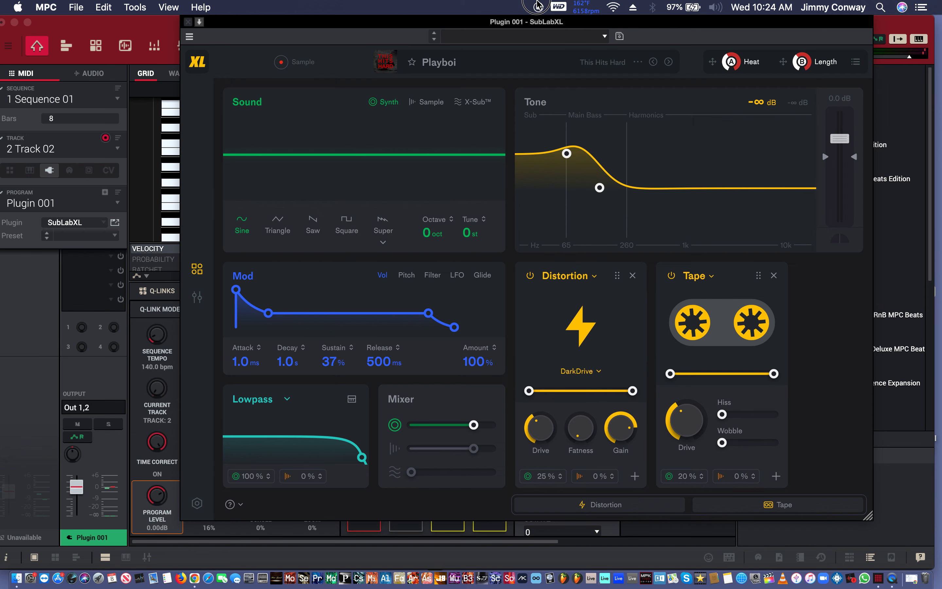
pyautogui.moveTo(538, 5); pyautogui.dragTo(541, 6)
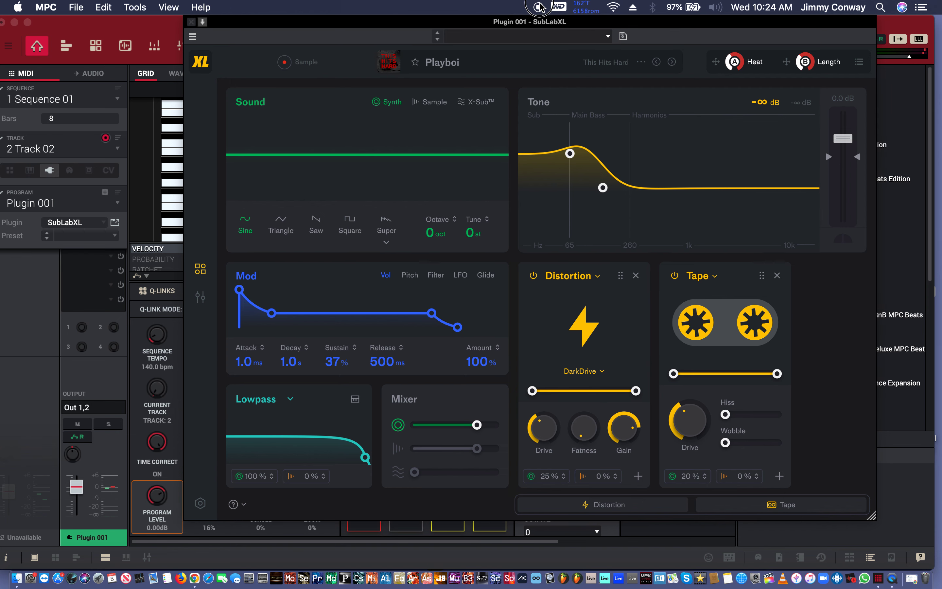